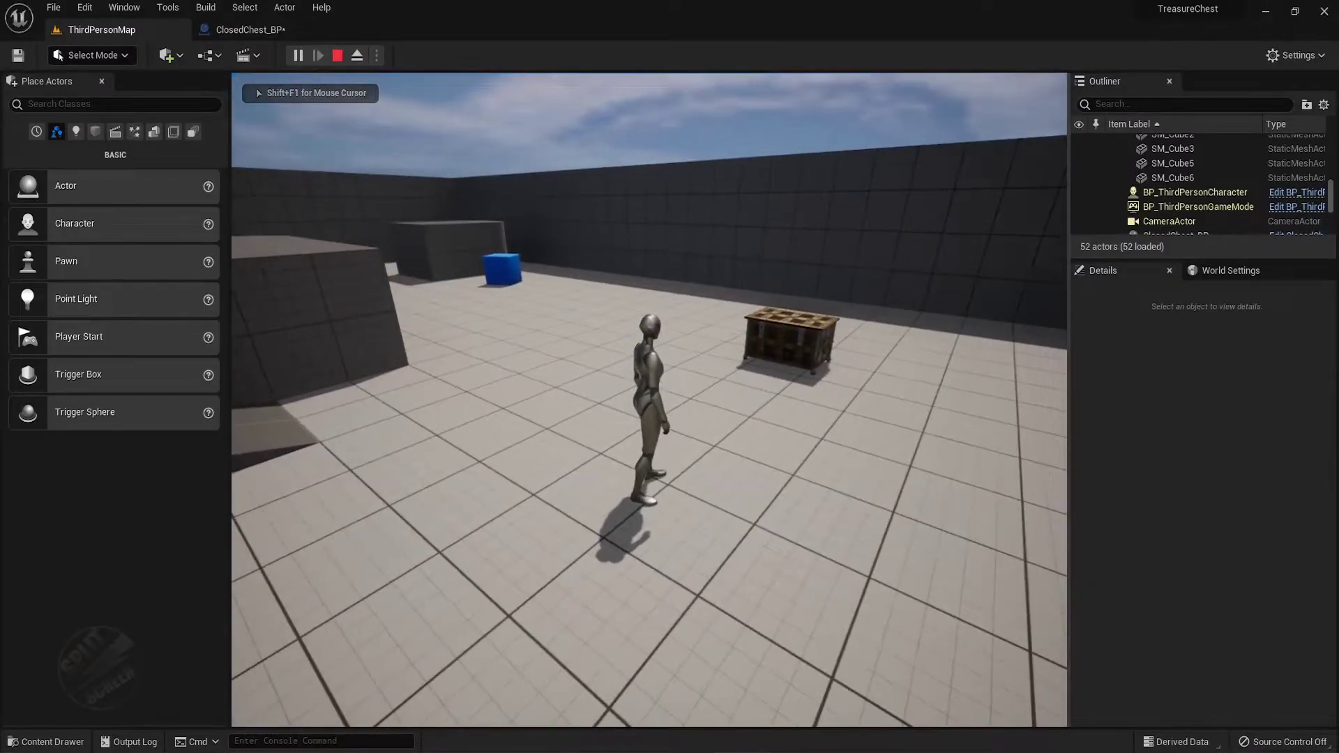
# Stop the play session and show the key folder in the Content Drawer.
pyautogui.press('Escape')
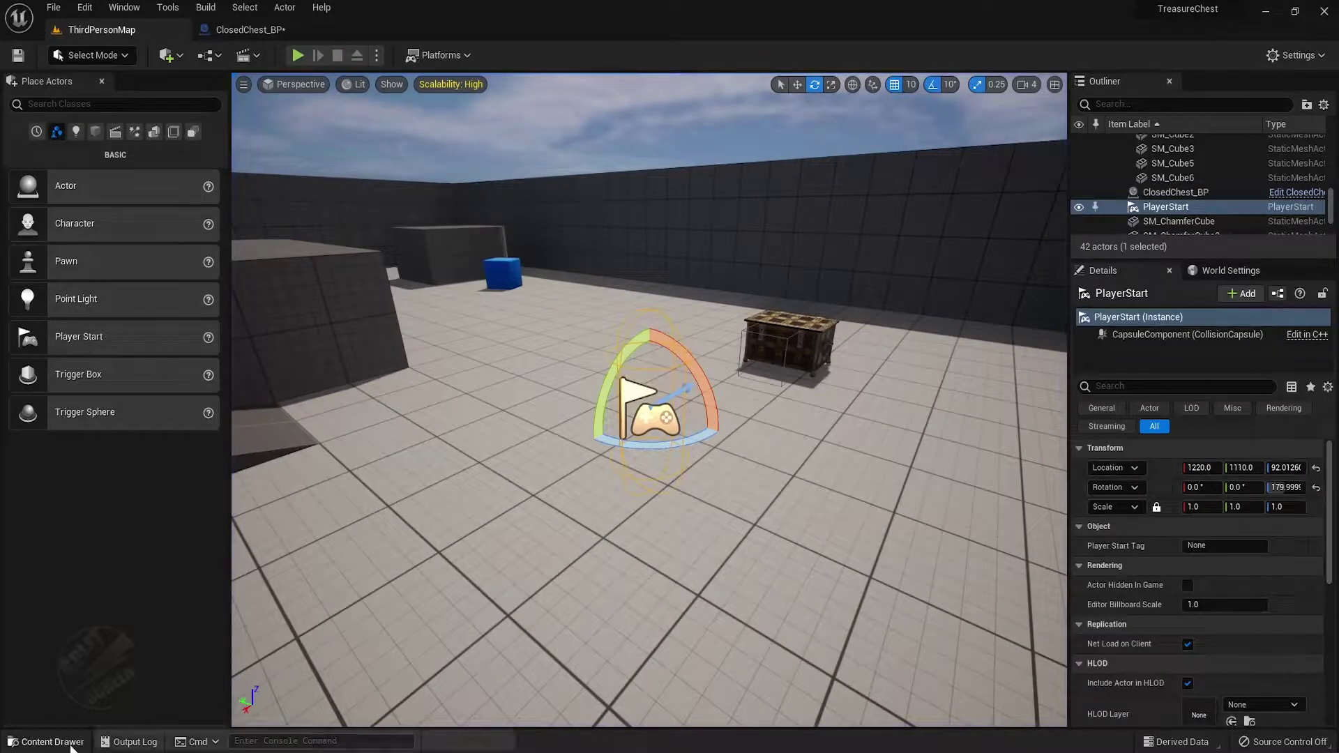
pyautogui.click(48, 742)
pyautogui.click(77, 576)
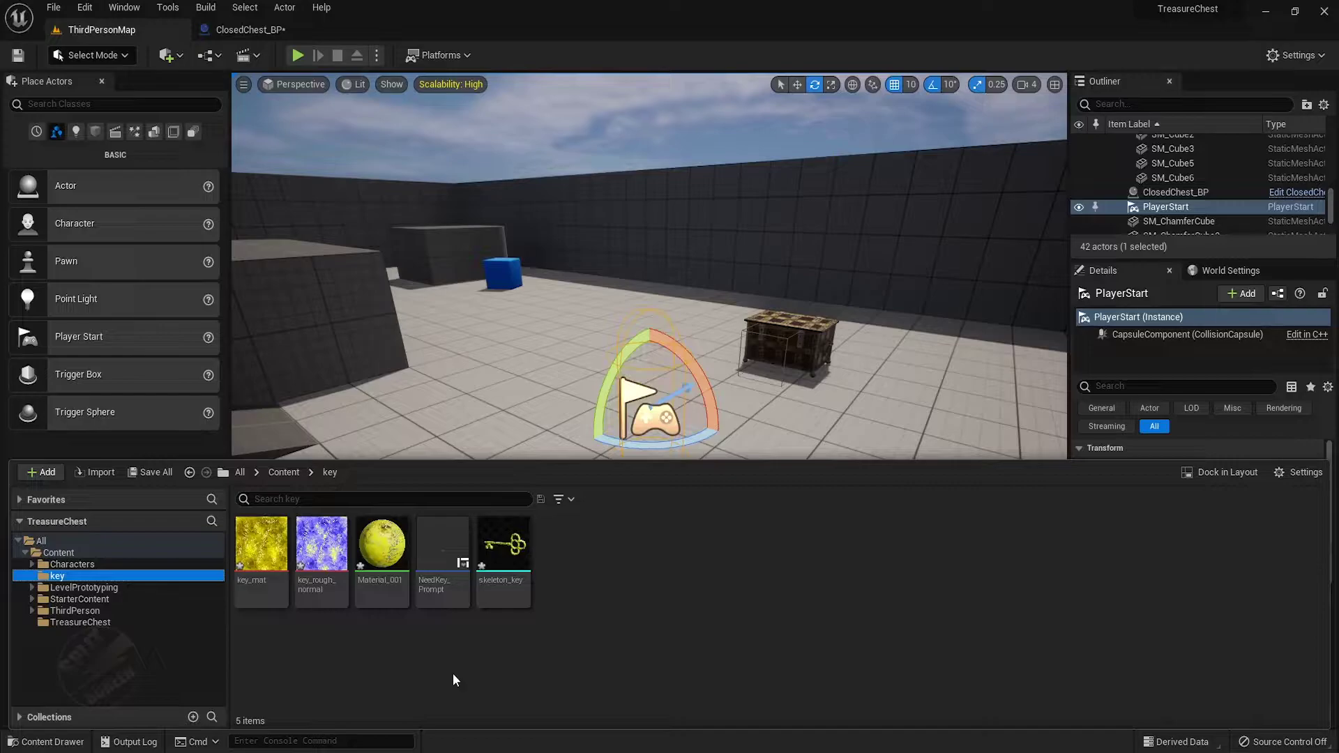
# Create an Actor-based Blueprint named Key_BP there and open it for editing.
pyautogui.moveTo(487, 556)
pyautogui.rightClick(614, 559)
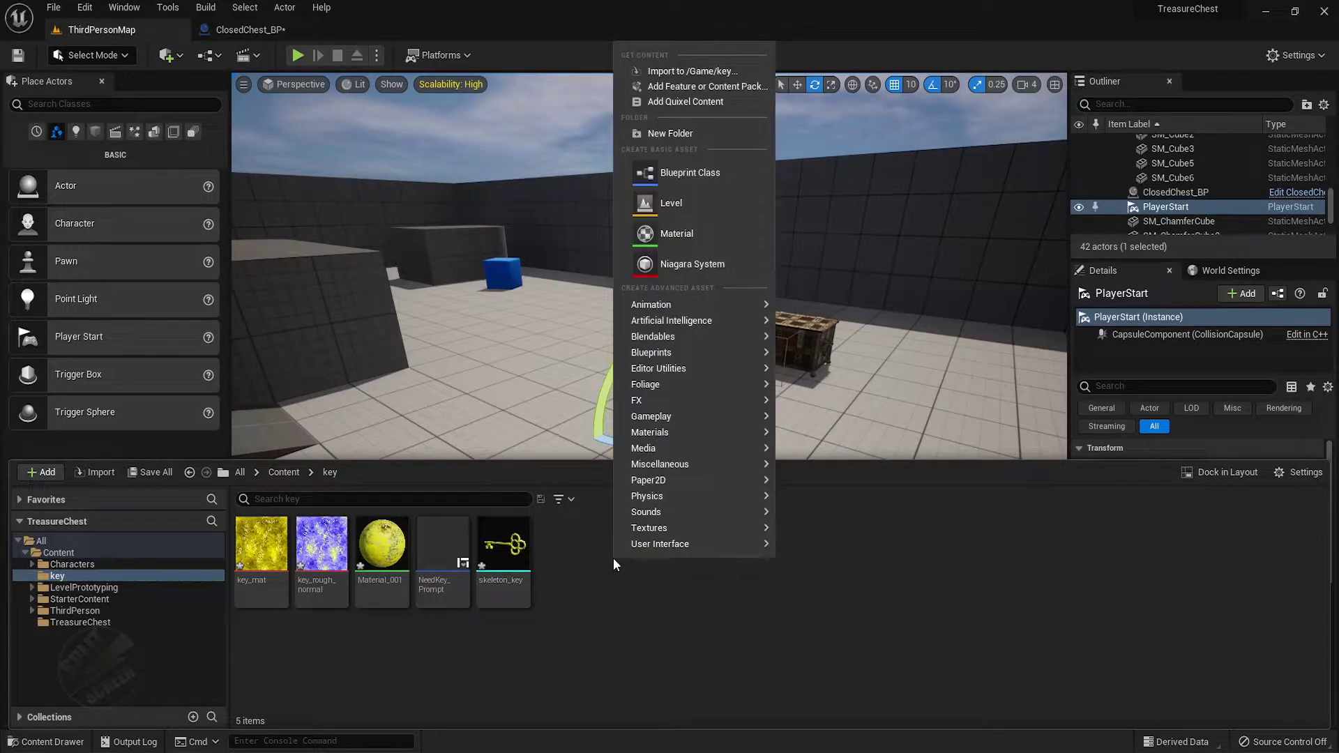
pyautogui.click(715, 180)
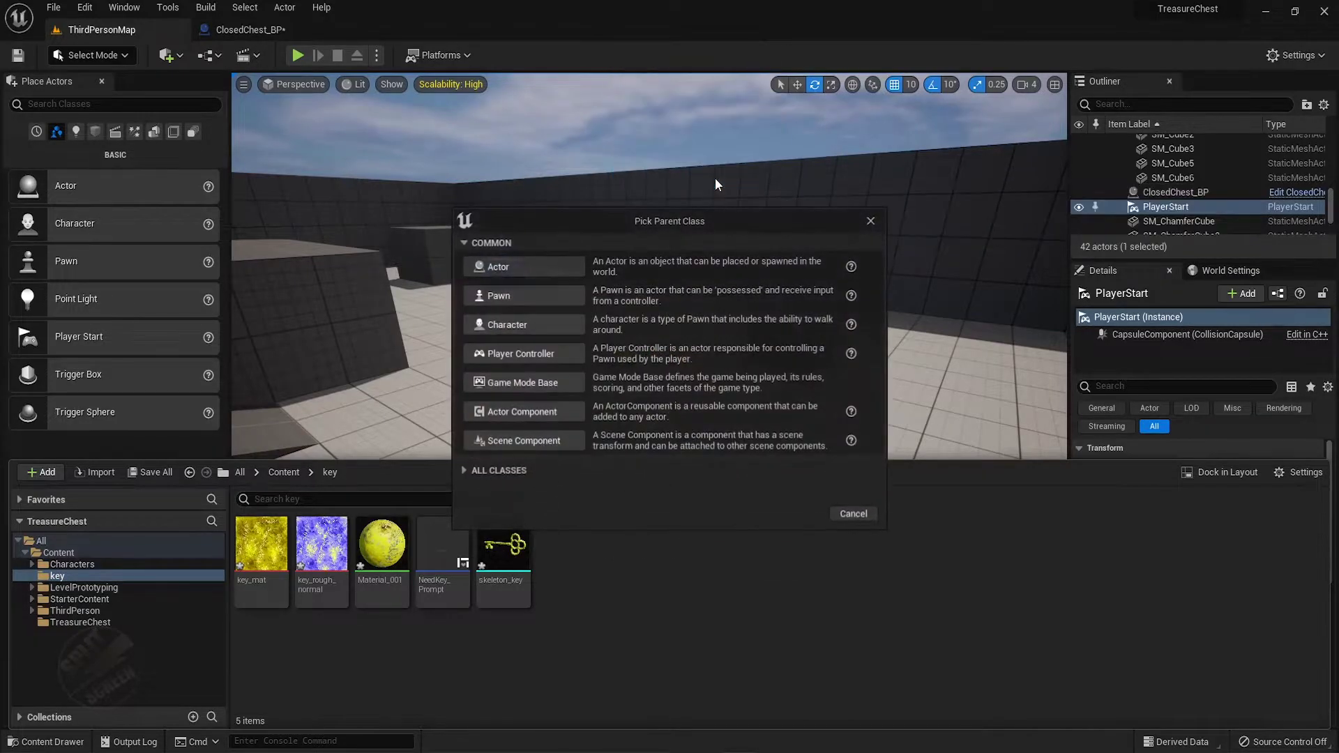
pyautogui.click(529, 267)
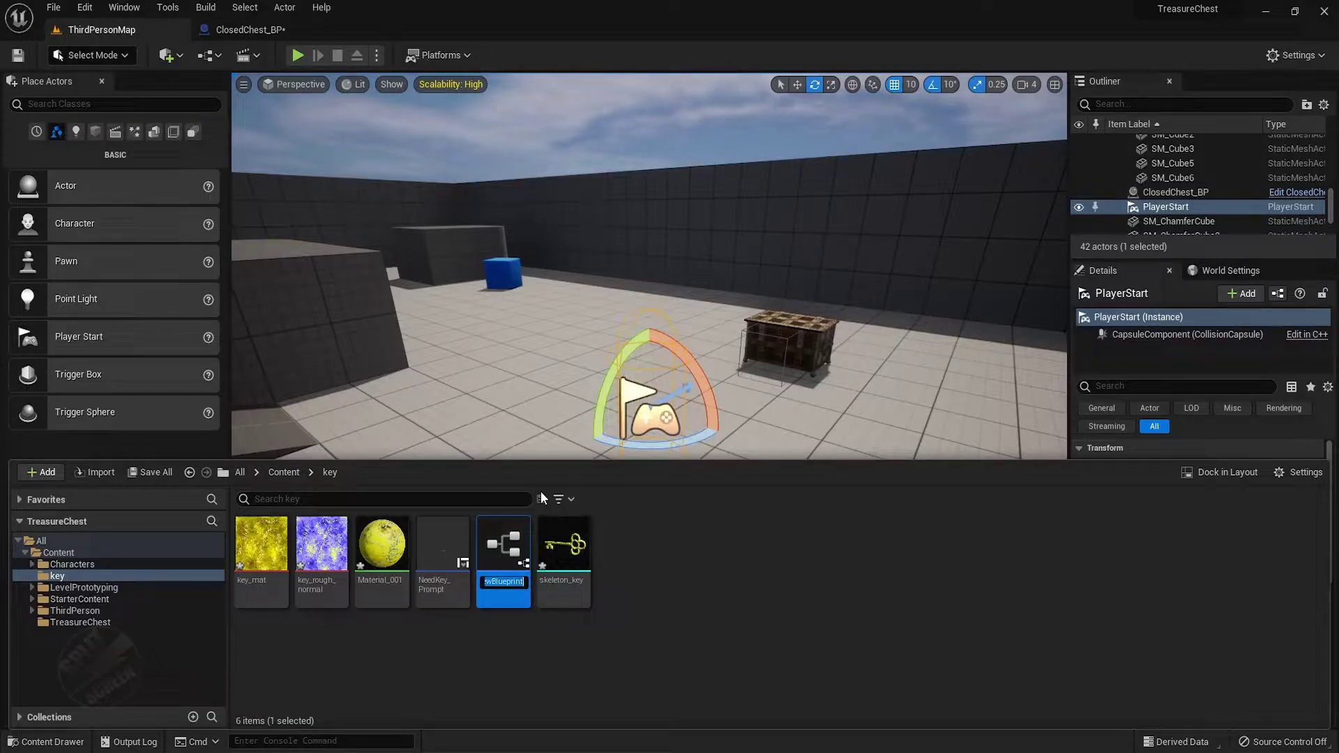
pyautogui.write('Key_BP')
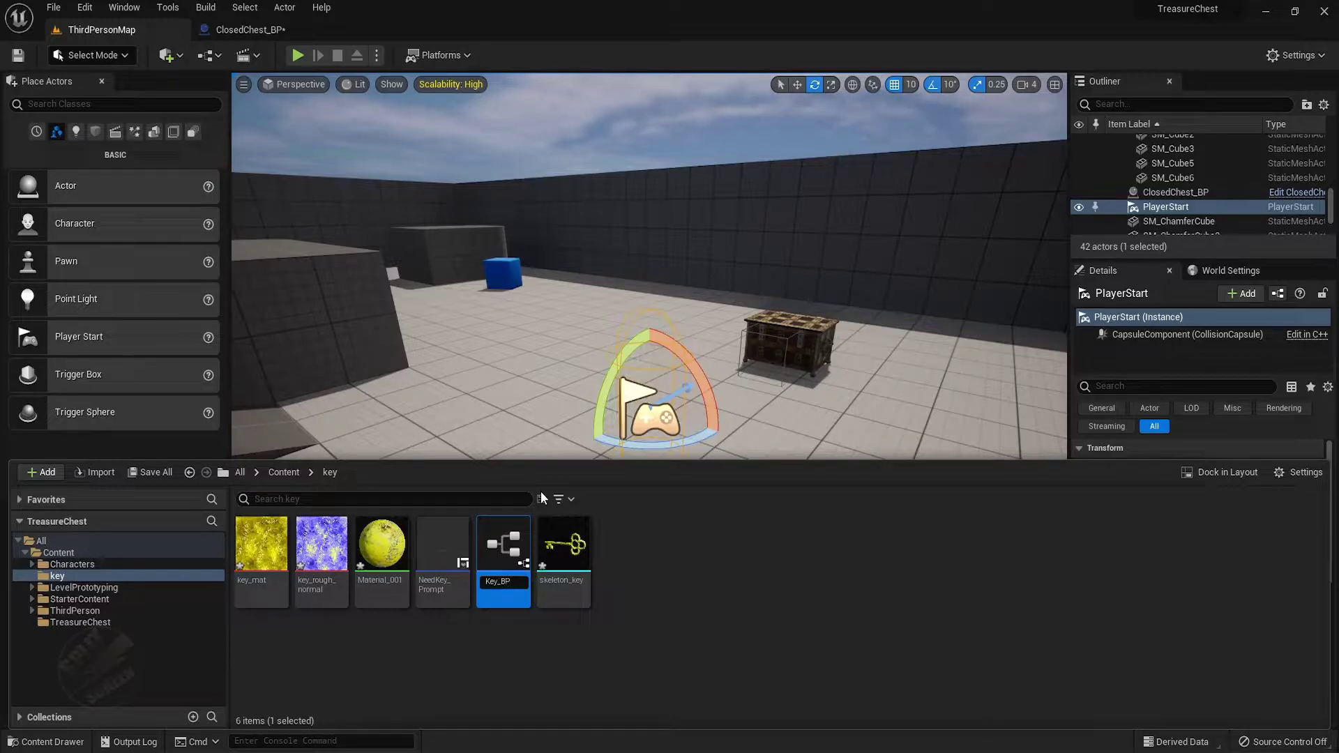
pyautogui.press('Return')
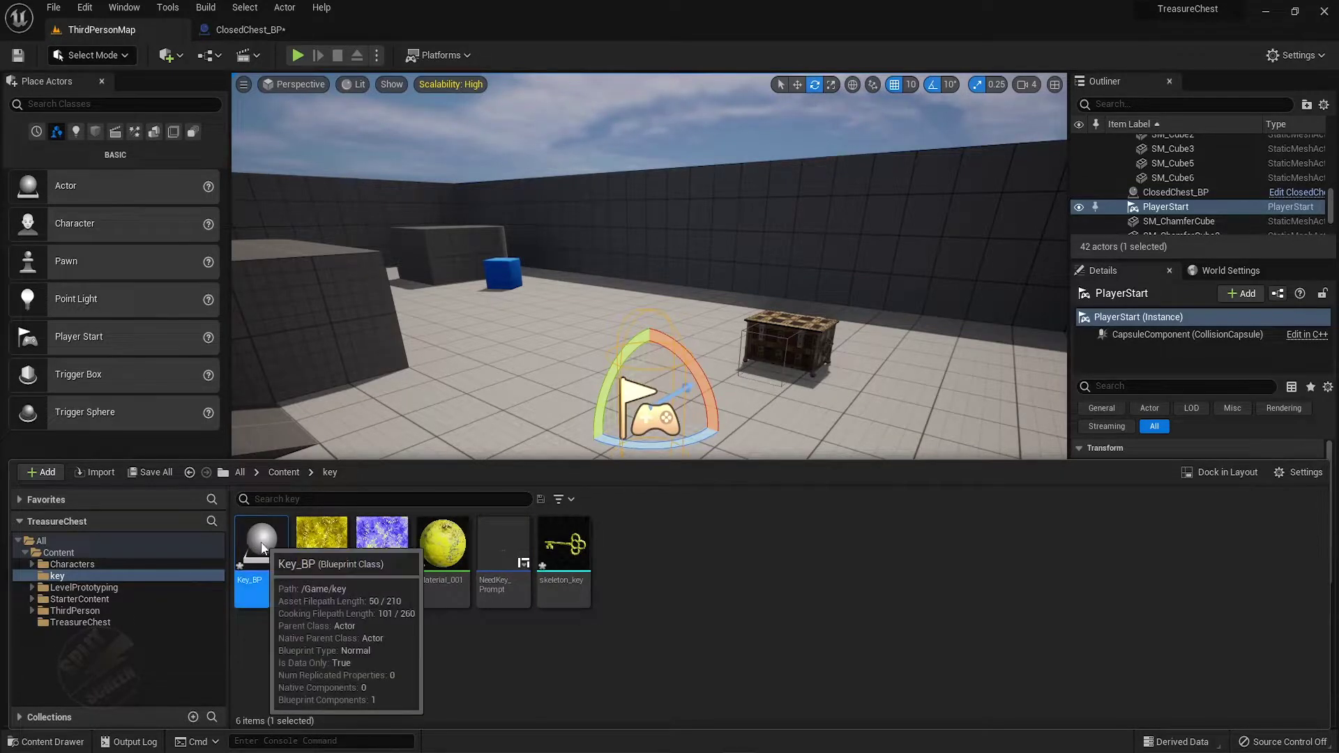
pyautogui.doubleClick(261, 548)
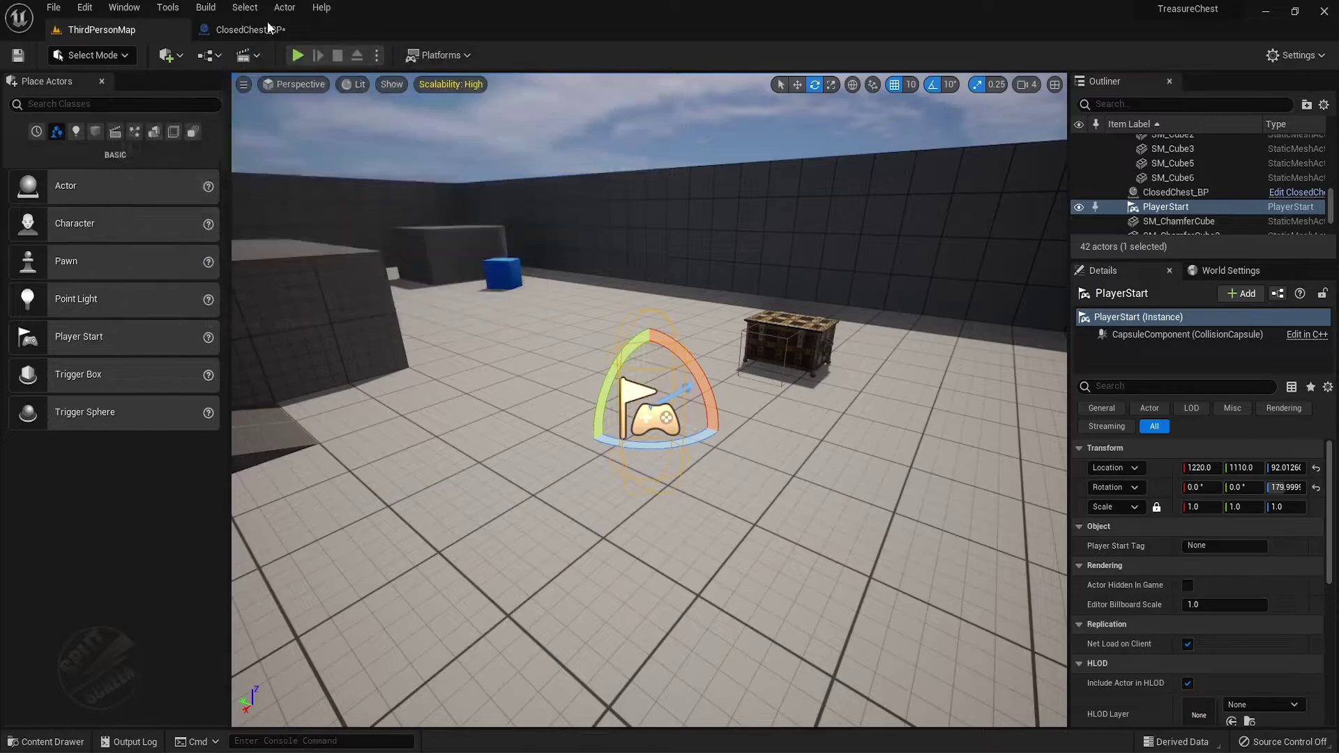
# Dock the Key_BP editor and add the skeleton_key mesh to it.
pyautogui.moveTo(203, 156); pyautogui.dragTo(279, 25)
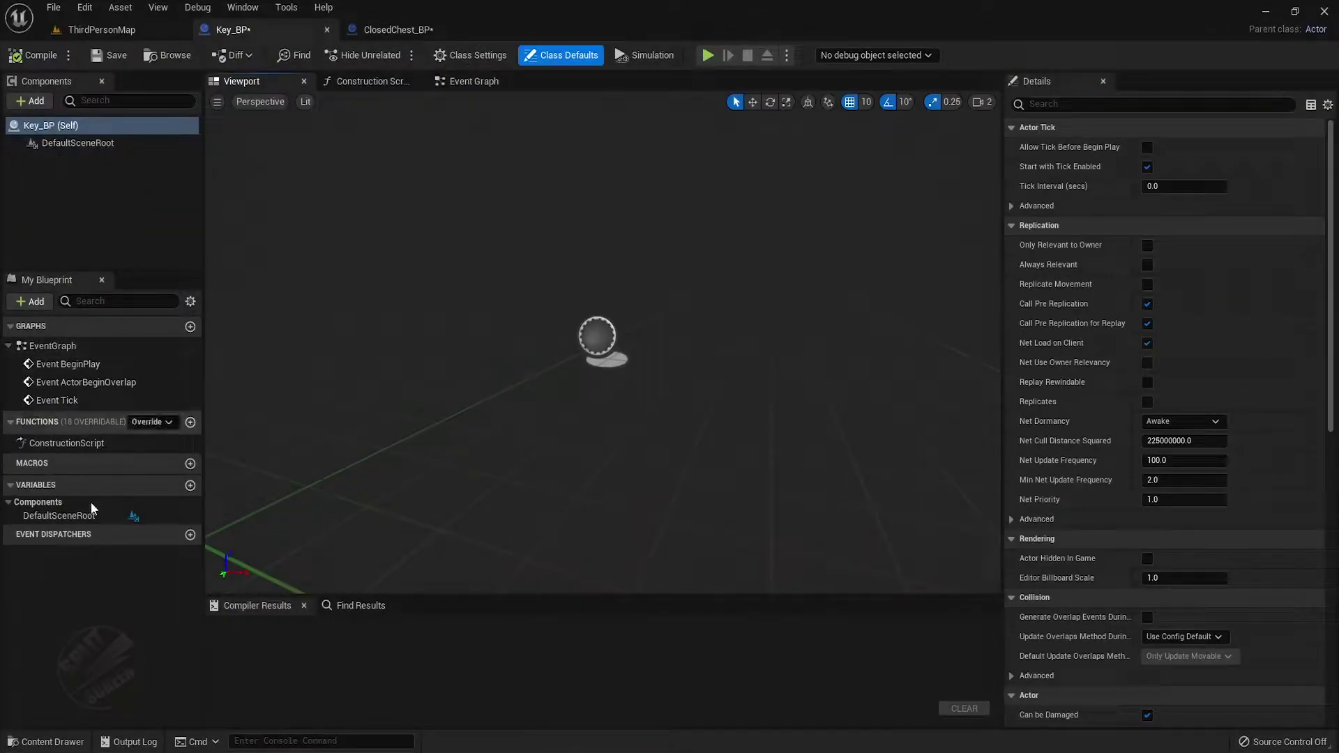
pyautogui.click(47, 742)
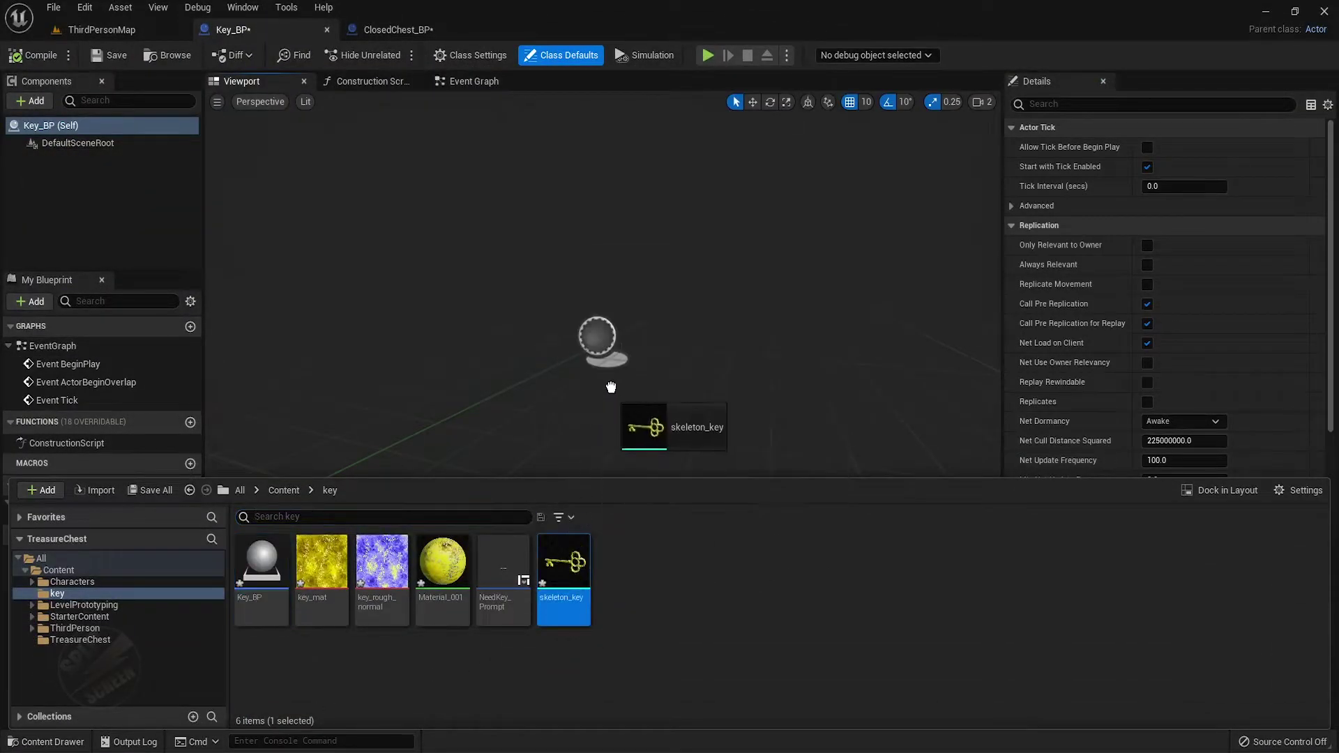
pyautogui.moveTo(551, 601); pyautogui.dragTo(614, 390)
pyautogui.click(647, 259)
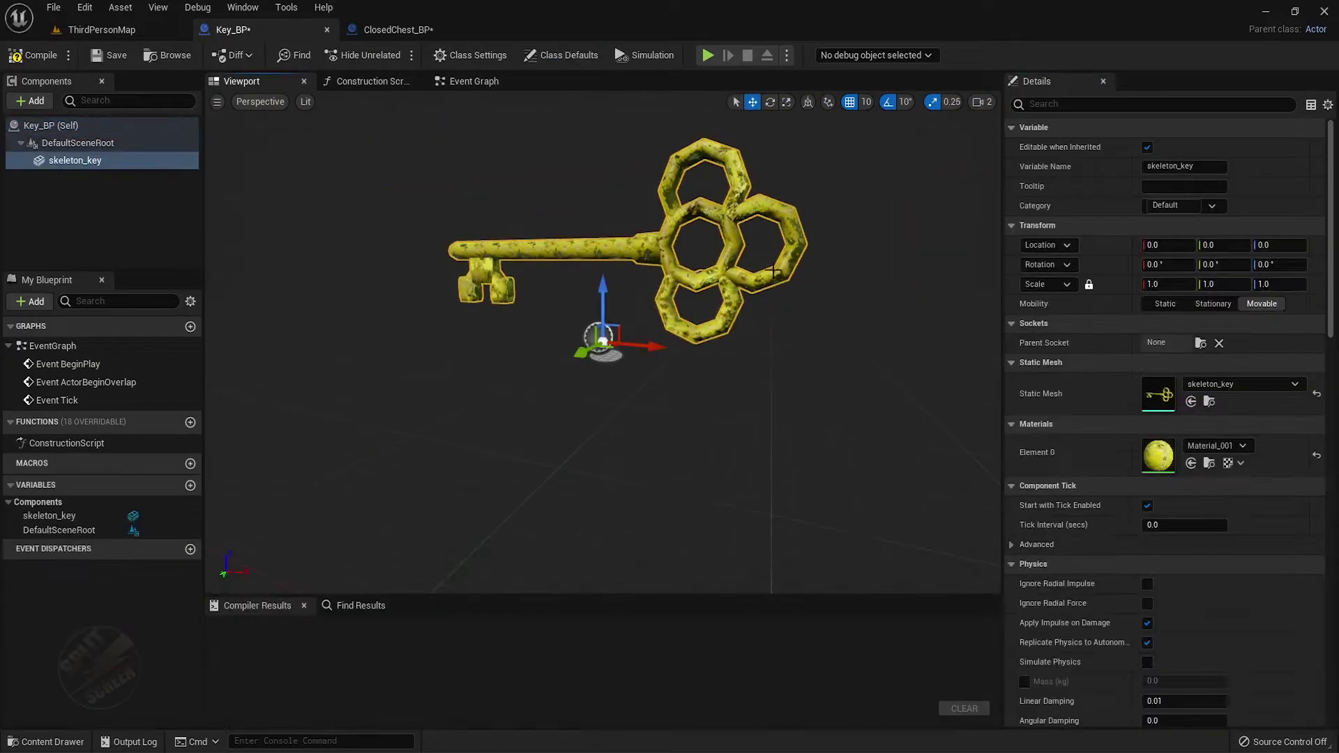
# Roll the key -90°, set its scale to 0.05, and compile Key_BP.
pyautogui.press('e')
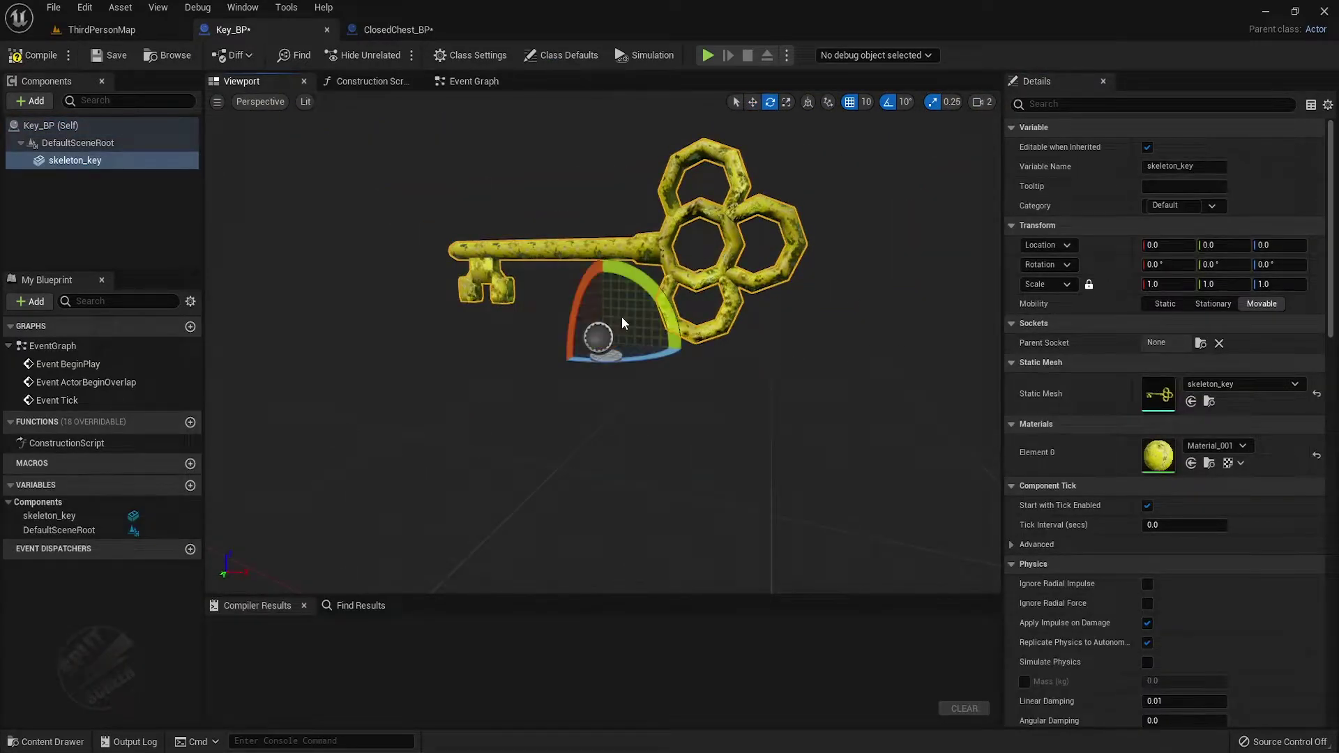
pyautogui.moveTo(645, 296); pyautogui.dragTo(645, 349)
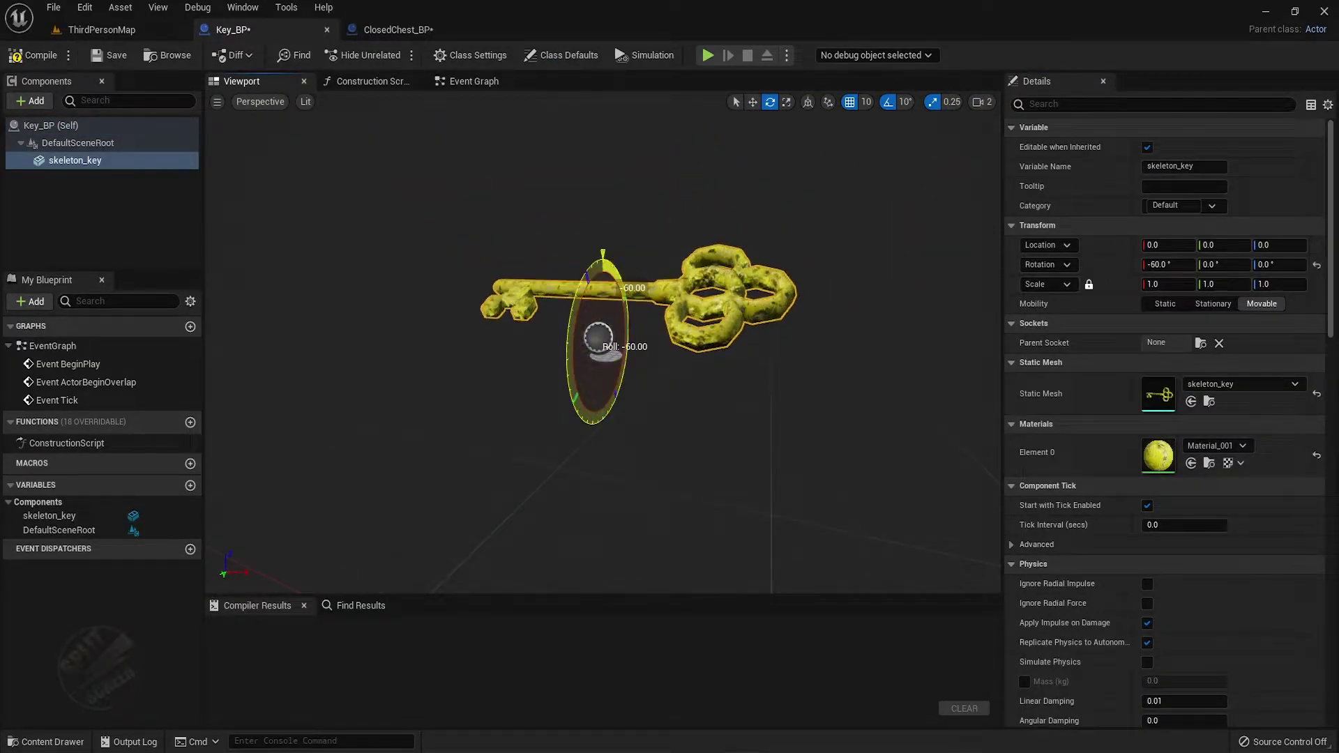
pyautogui.moveTo(645, 348); pyautogui.dragTo(642, 373)
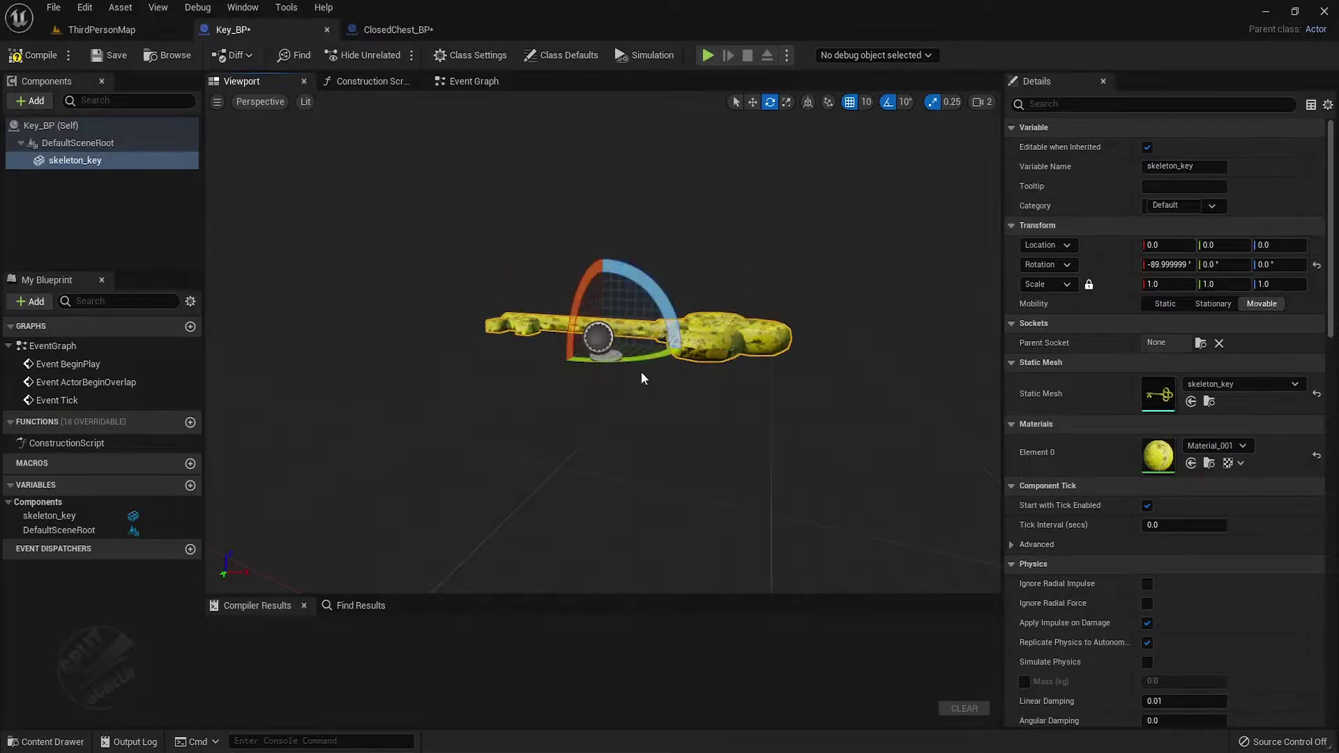
pyautogui.press('w')
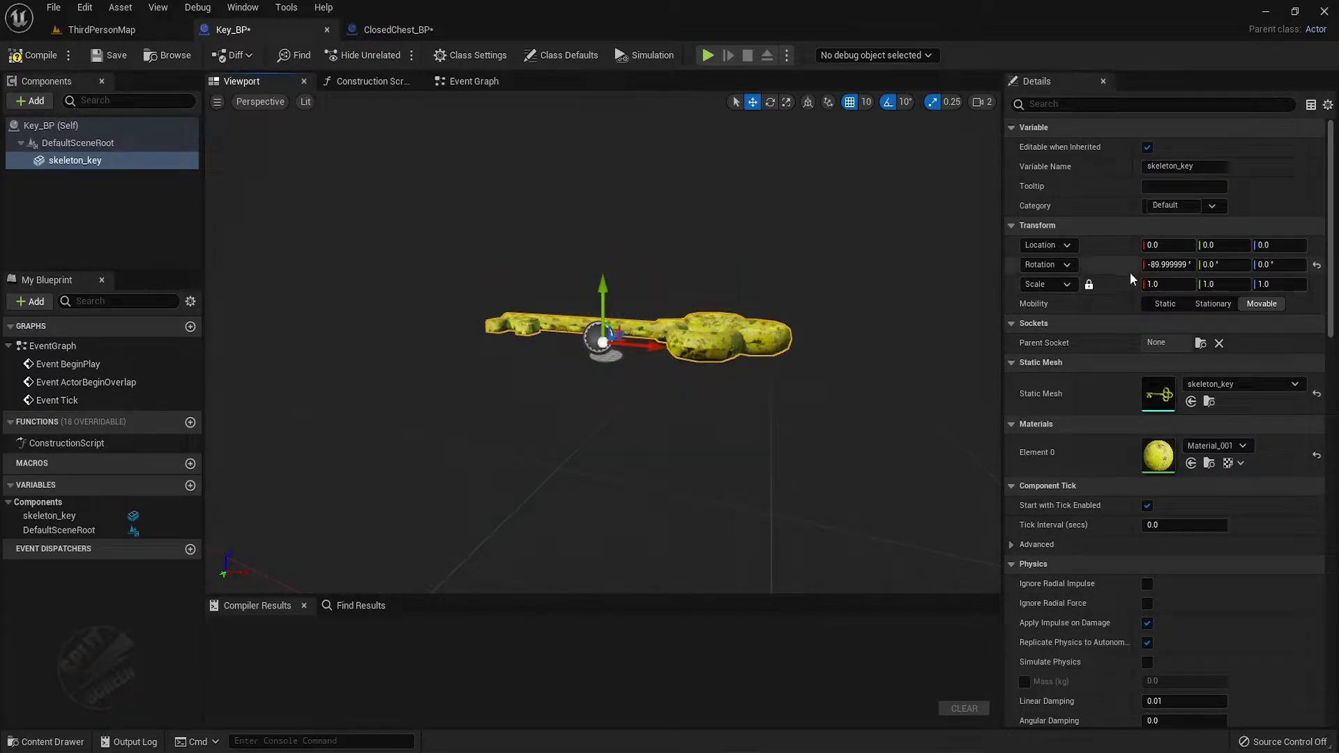
pyautogui.click(1159, 285)
pyautogui.write('0.05')
pyautogui.press('Return')
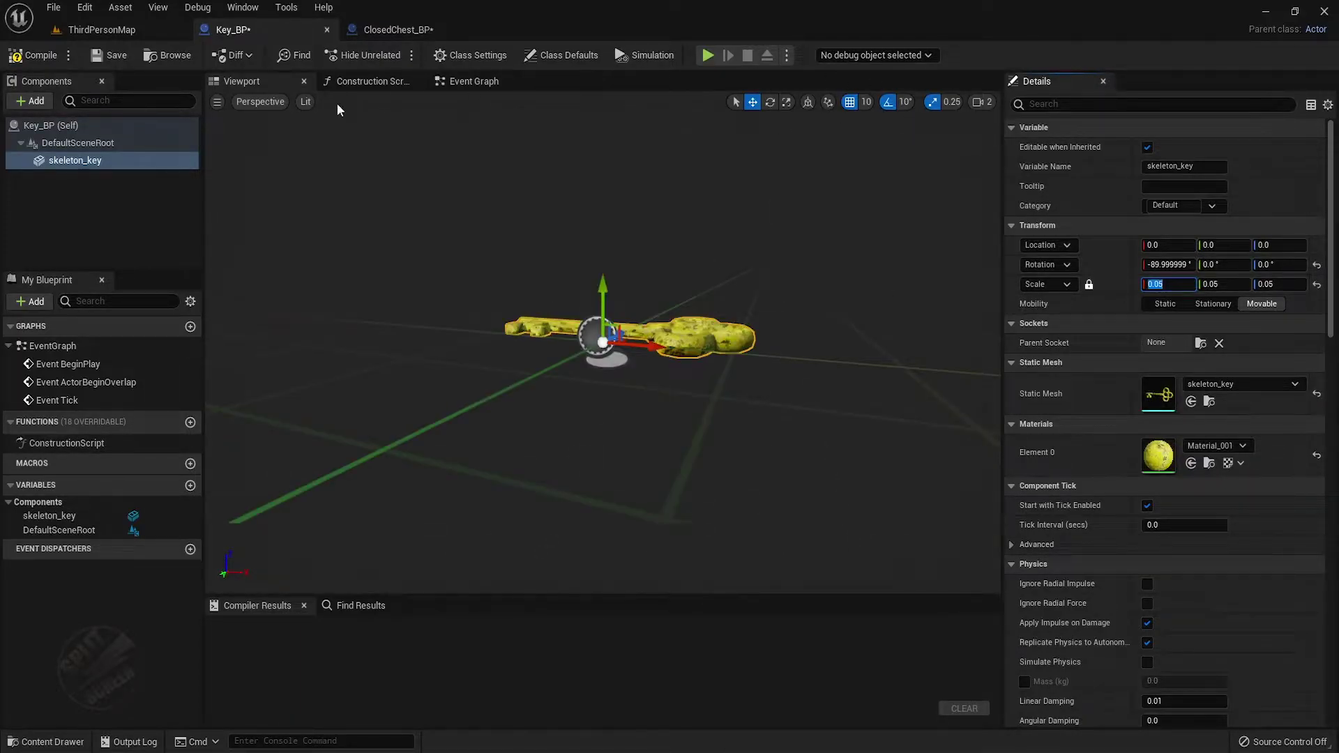
pyautogui.click(33, 55)
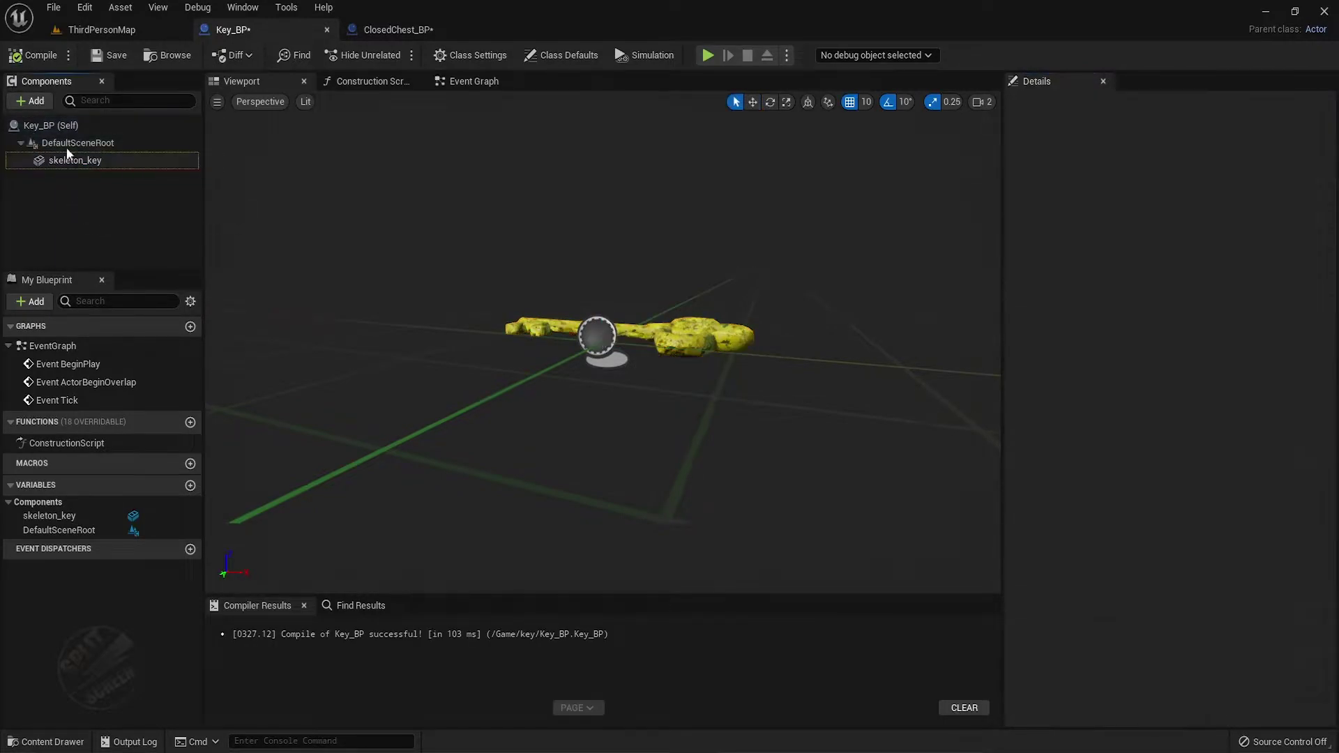
# Add a Box Collision component named Box to Key_BP.
pyautogui.click(30, 101)
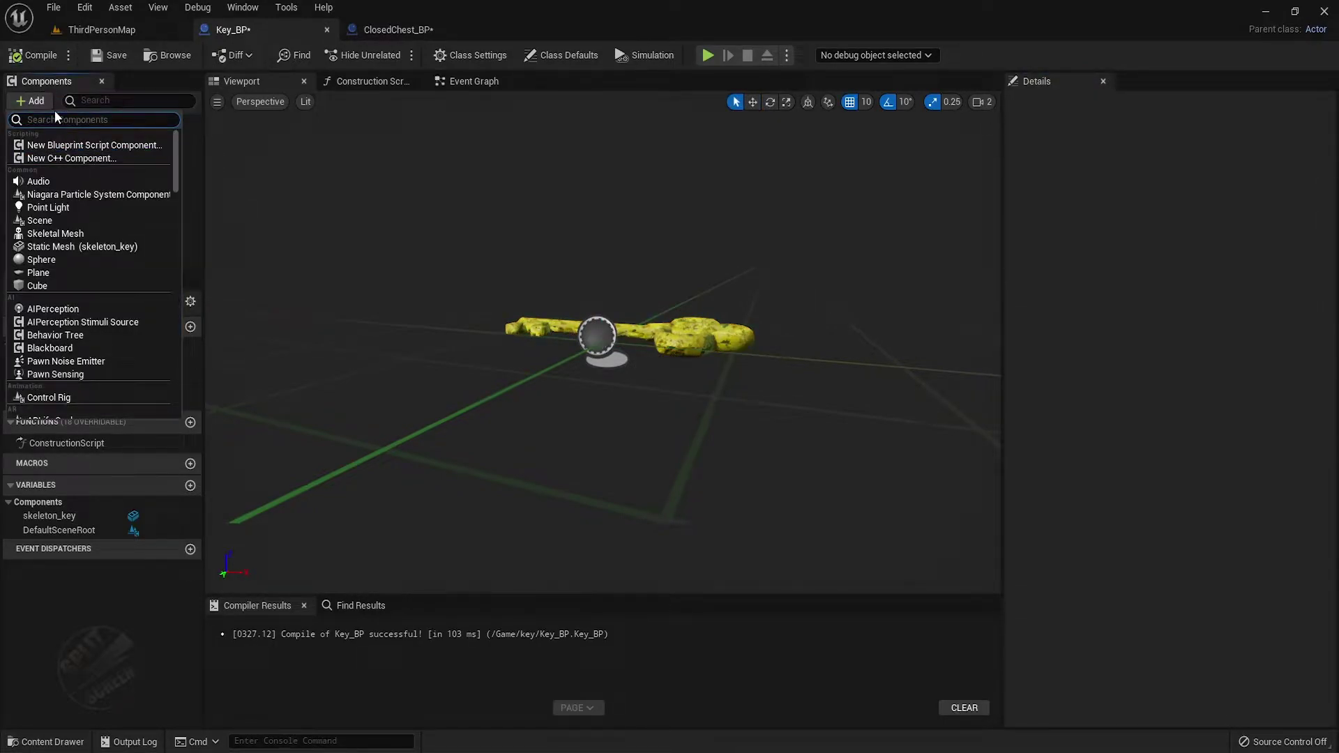
pyautogui.write('box')
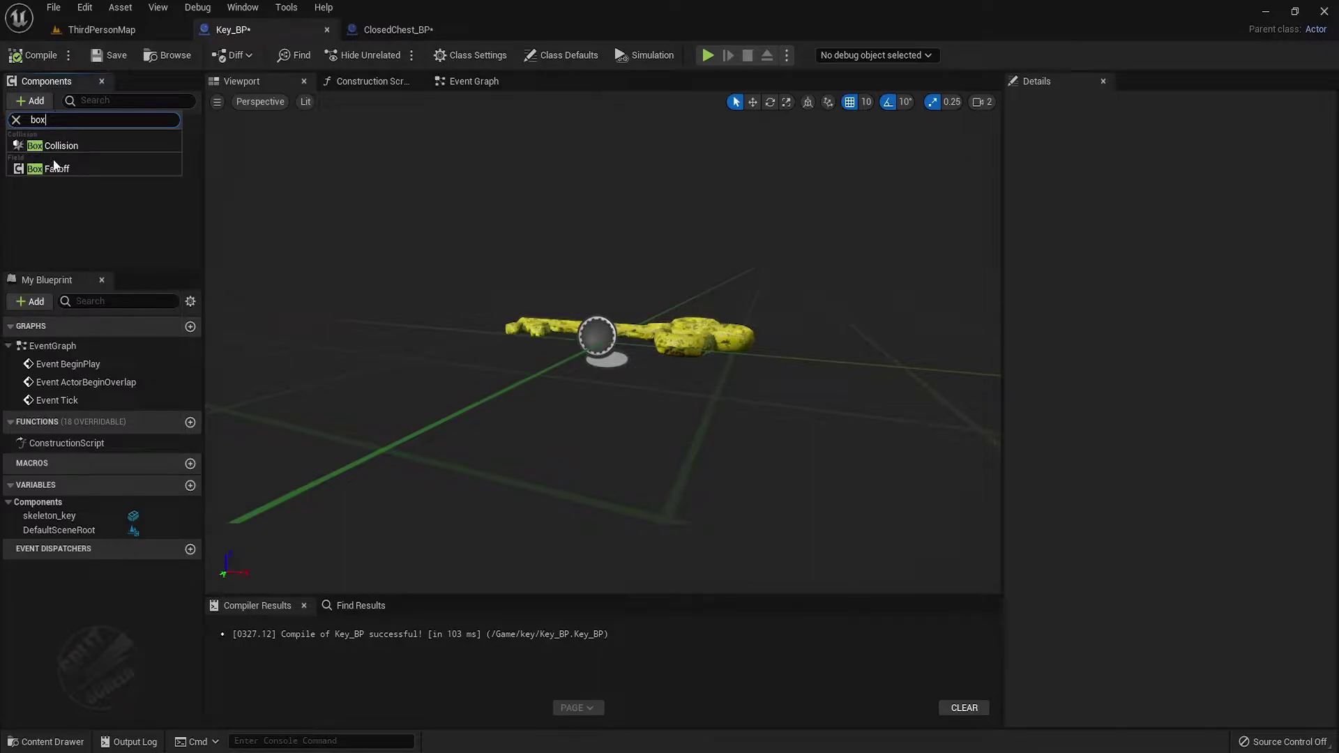
pyautogui.click(52, 145)
pyautogui.scroll(-5, 541, 319)
pyautogui.scroll(3, 694, 324)
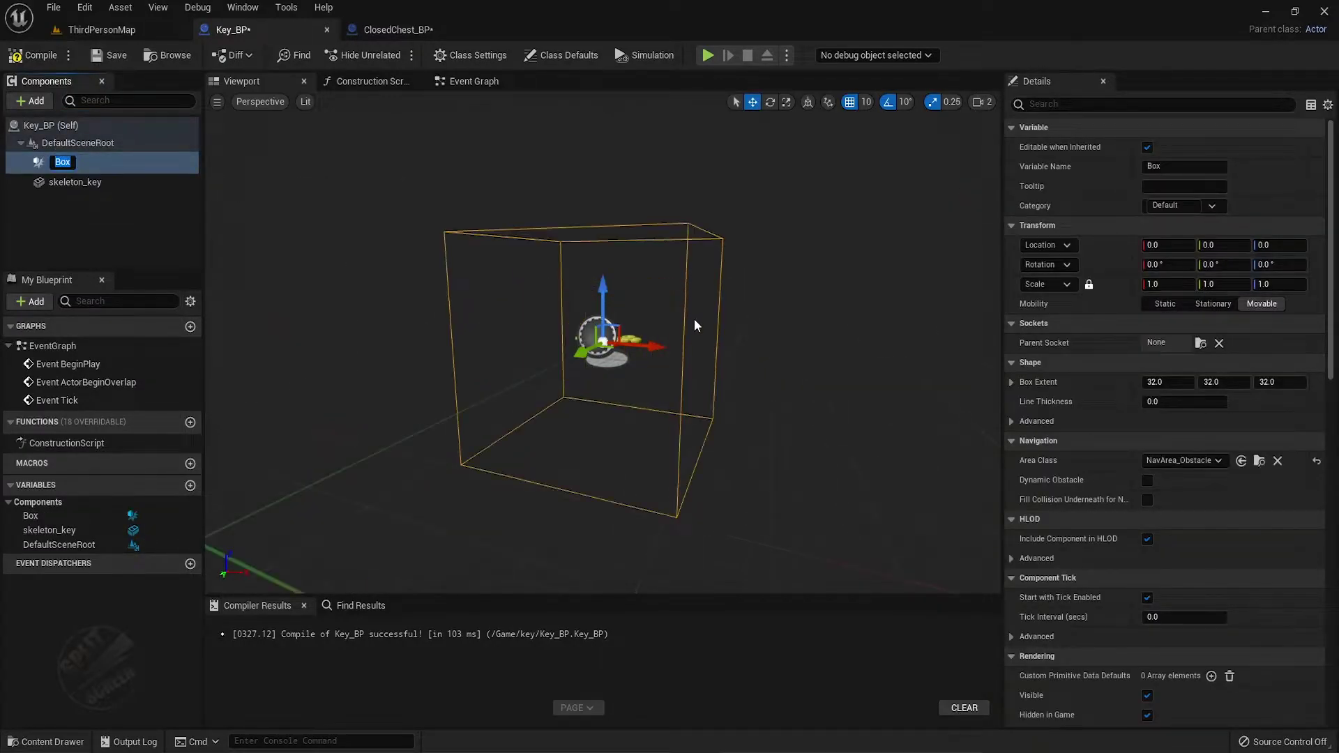
pyautogui.press('Return')
pyautogui.moveTo(699, 329)
pyautogui.mouseDown(button='right')
pyautogui.moveTo(757, 338)
pyautogui.moveTo(710, 365)
pyautogui.mouseUp(button='right')
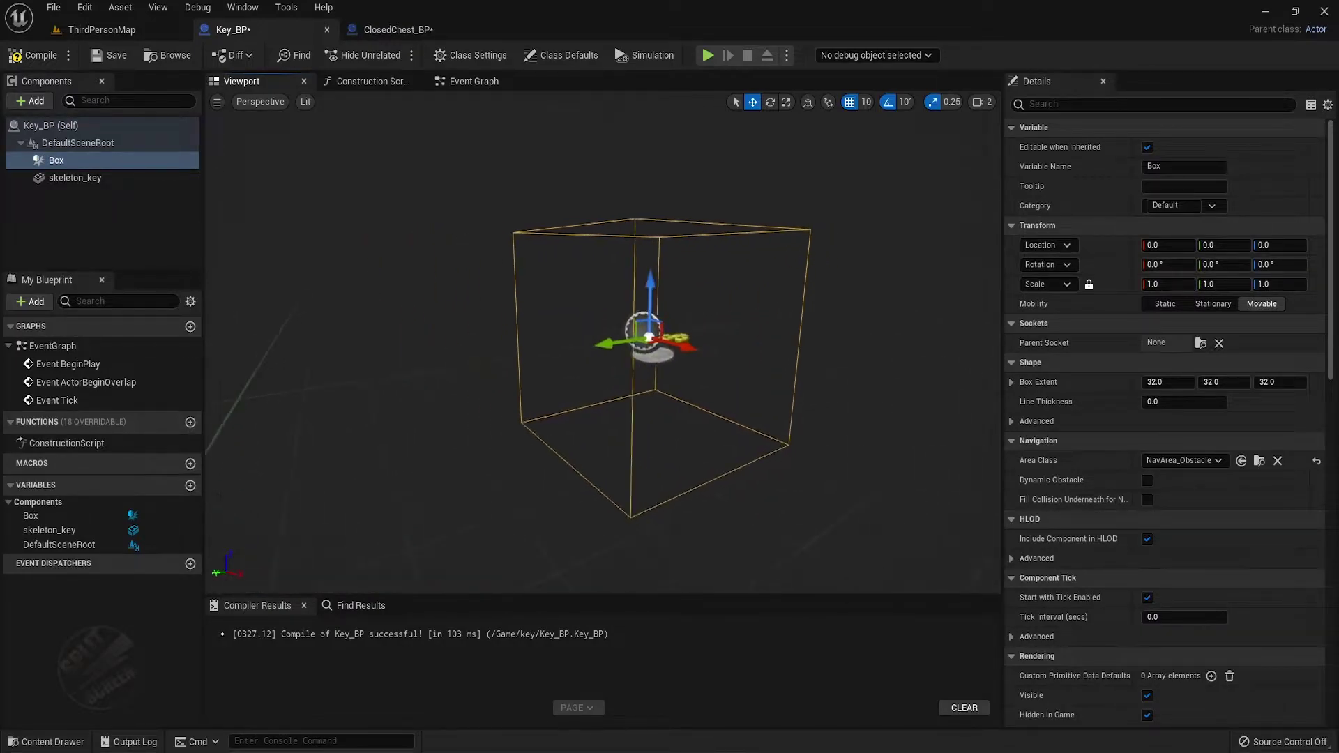
# Scale the Box to 2.0, recompile, and move the Key_BP tab after ClosedChest_BP.
pyautogui.click(1169, 285)
pyautogui.write('2')
pyautogui.press('Return')
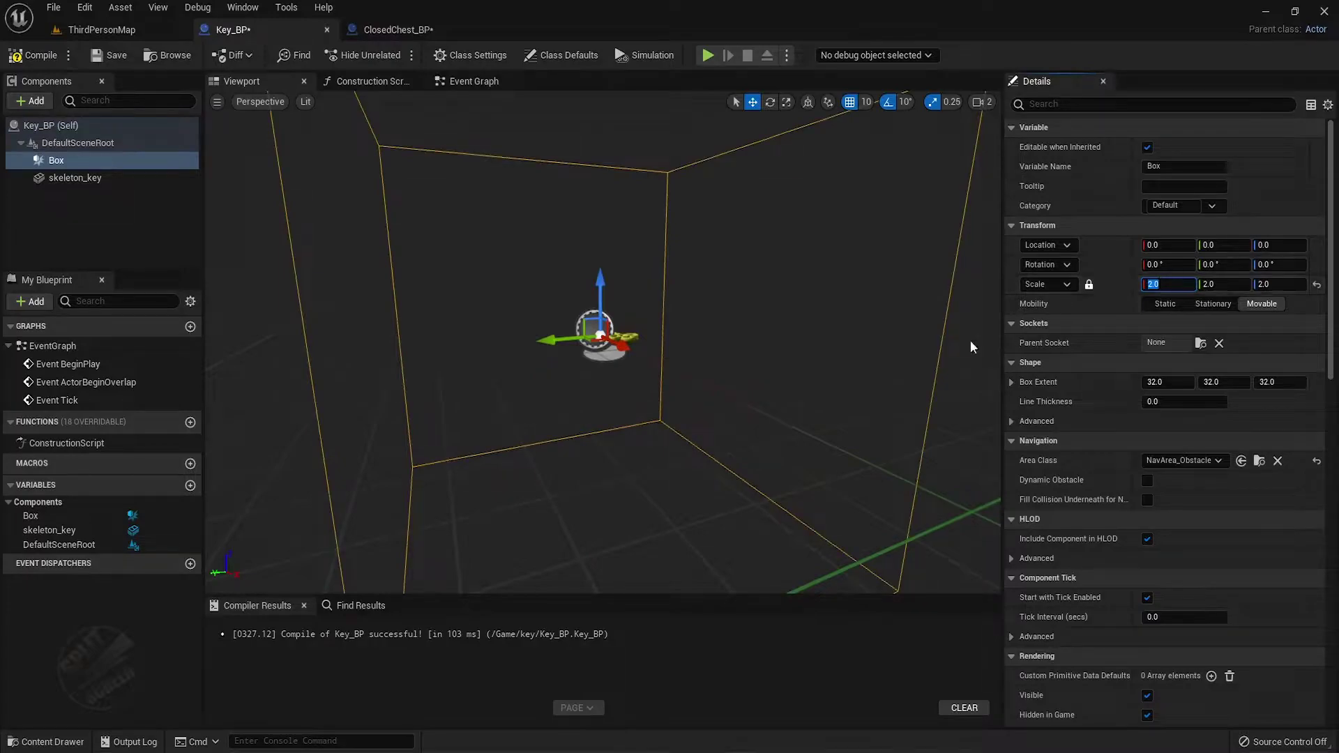
pyautogui.scroll(-3, 681, 409)
pyautogui.scroll(2, 671, 380)
pyautogui.scroll(1, 672, 386)
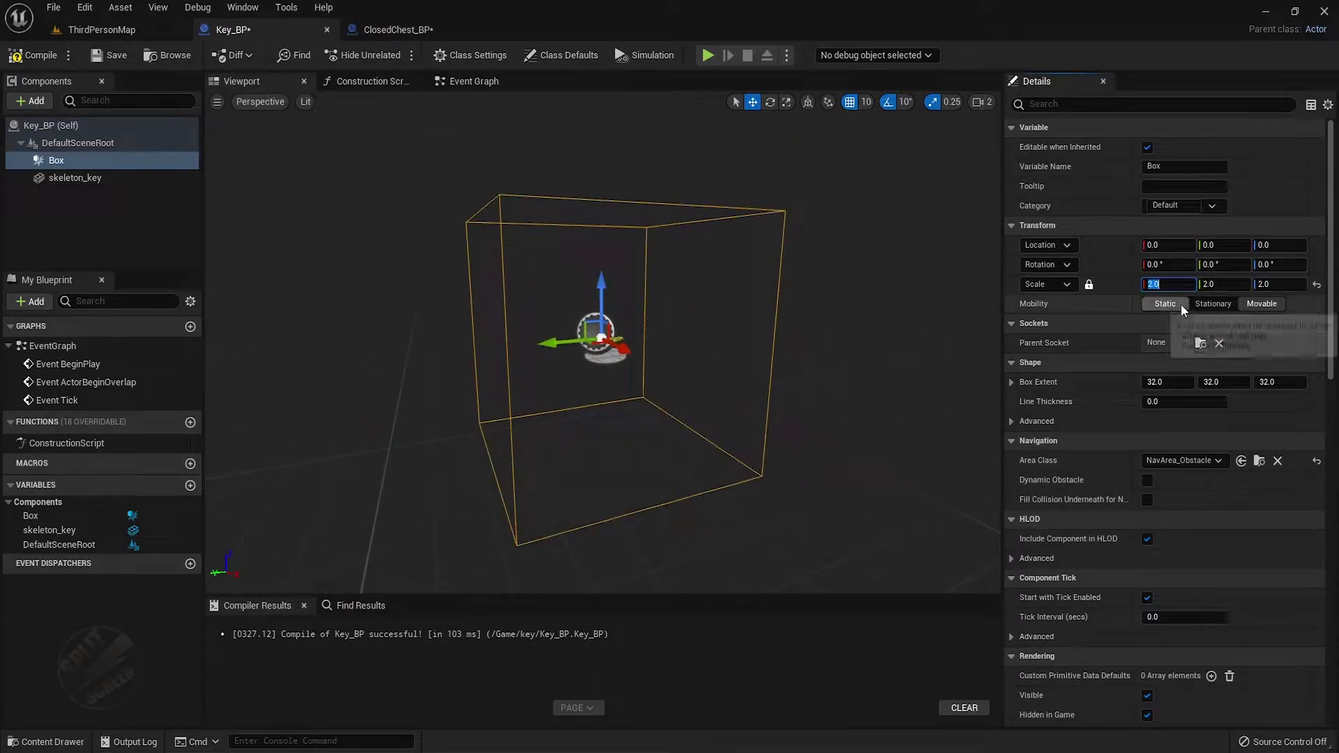
pyautogui.write('3')
pyautogui.press('Return')
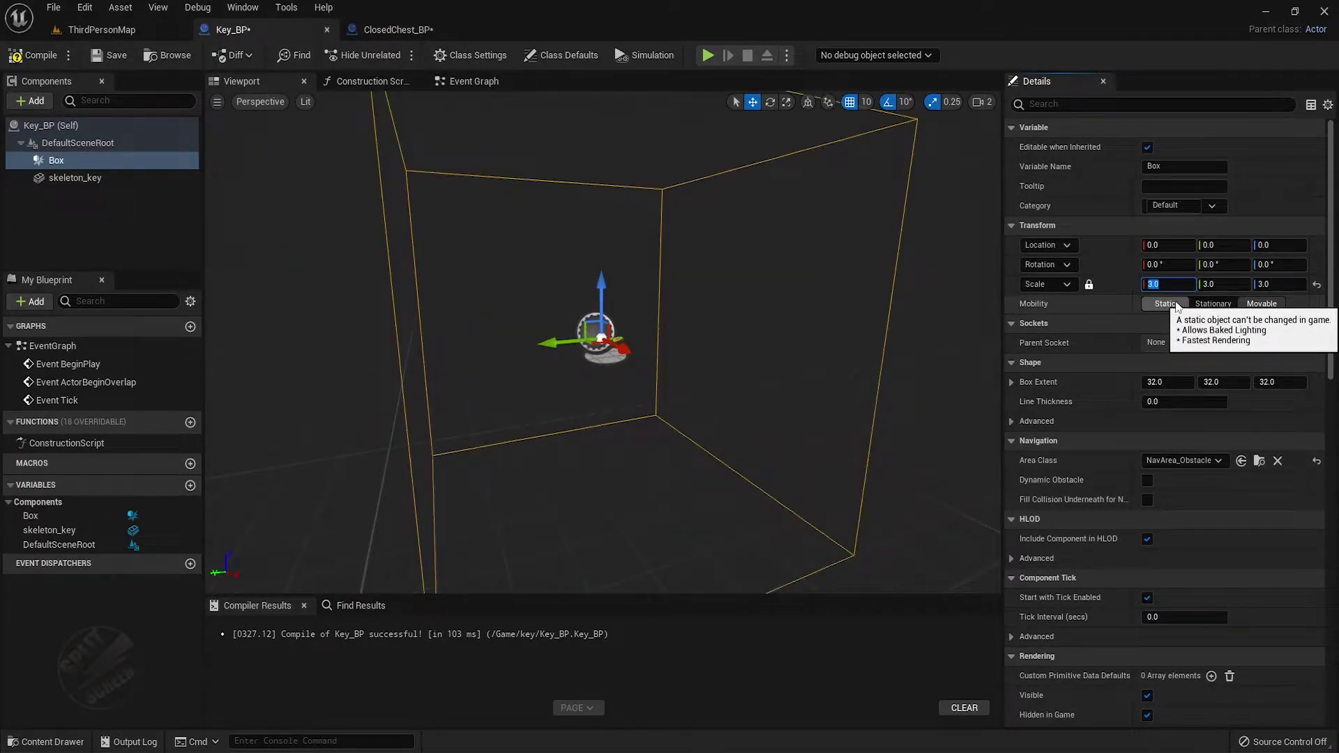
pyautogui.write('2')
pyautogui.press('Return')
pyautogui.click(38, 58)
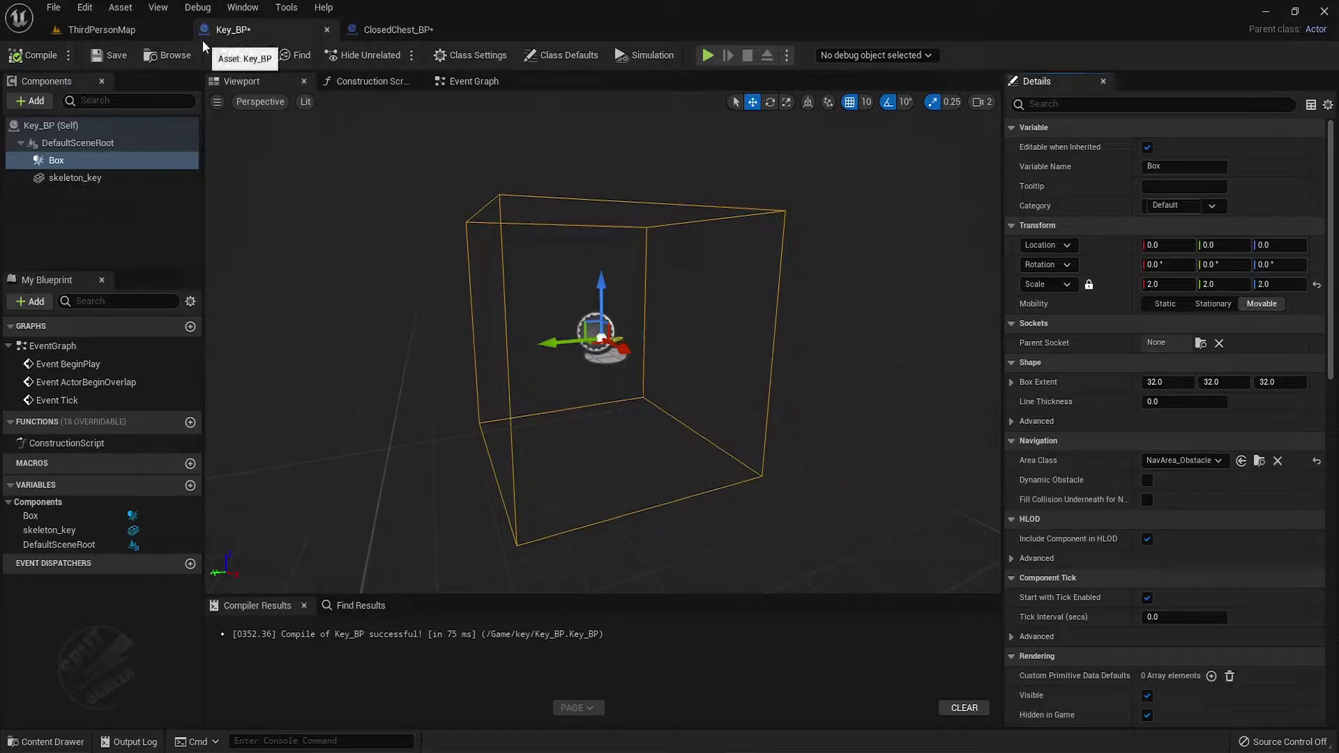
pyautogui.moveTo(252, 30); pyautogui.dragTo(466, 31)
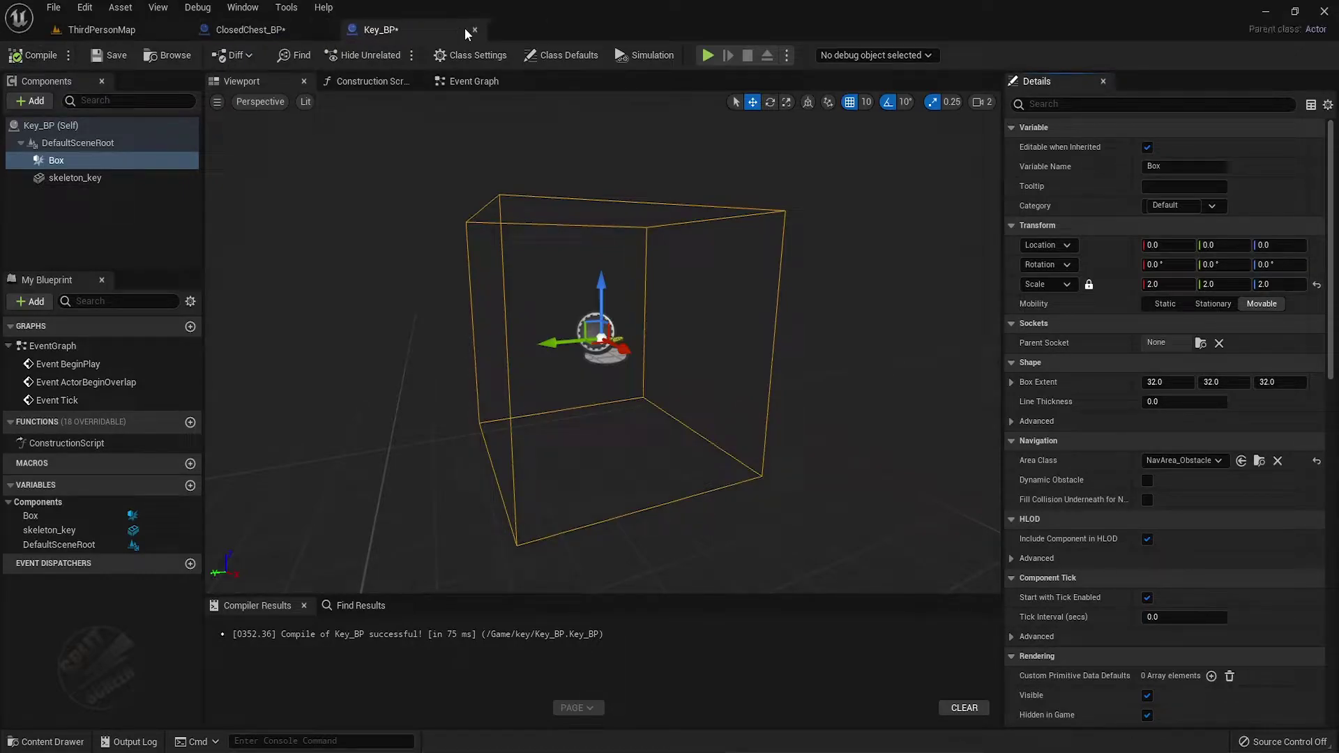
# Close ClosedChest_BP and open BP_ThirdPersonCharacter from ThirdPerson > Blueprints.
pyautogui.click(327, 29)
pyautogui.click(43, 741)
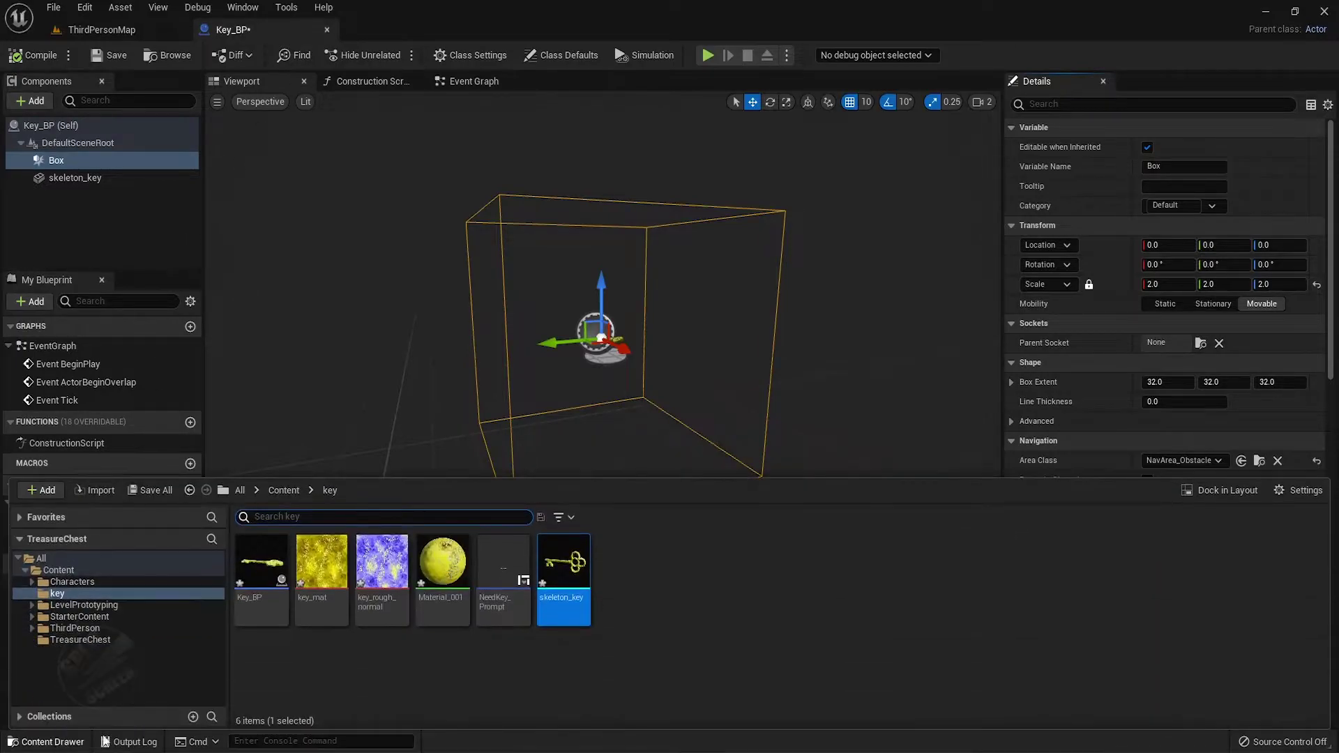
pyautogui.click(85, 630)
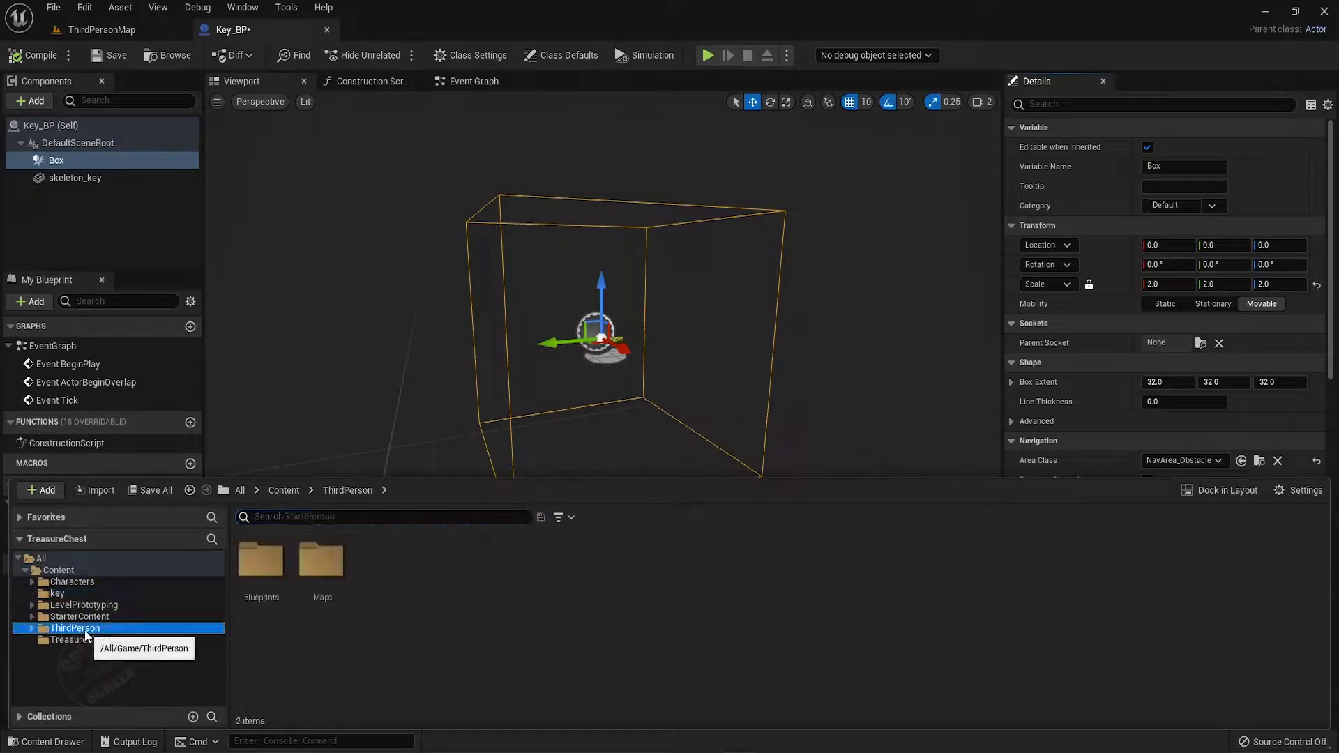
pyautogui.doubleClick(265, 581)
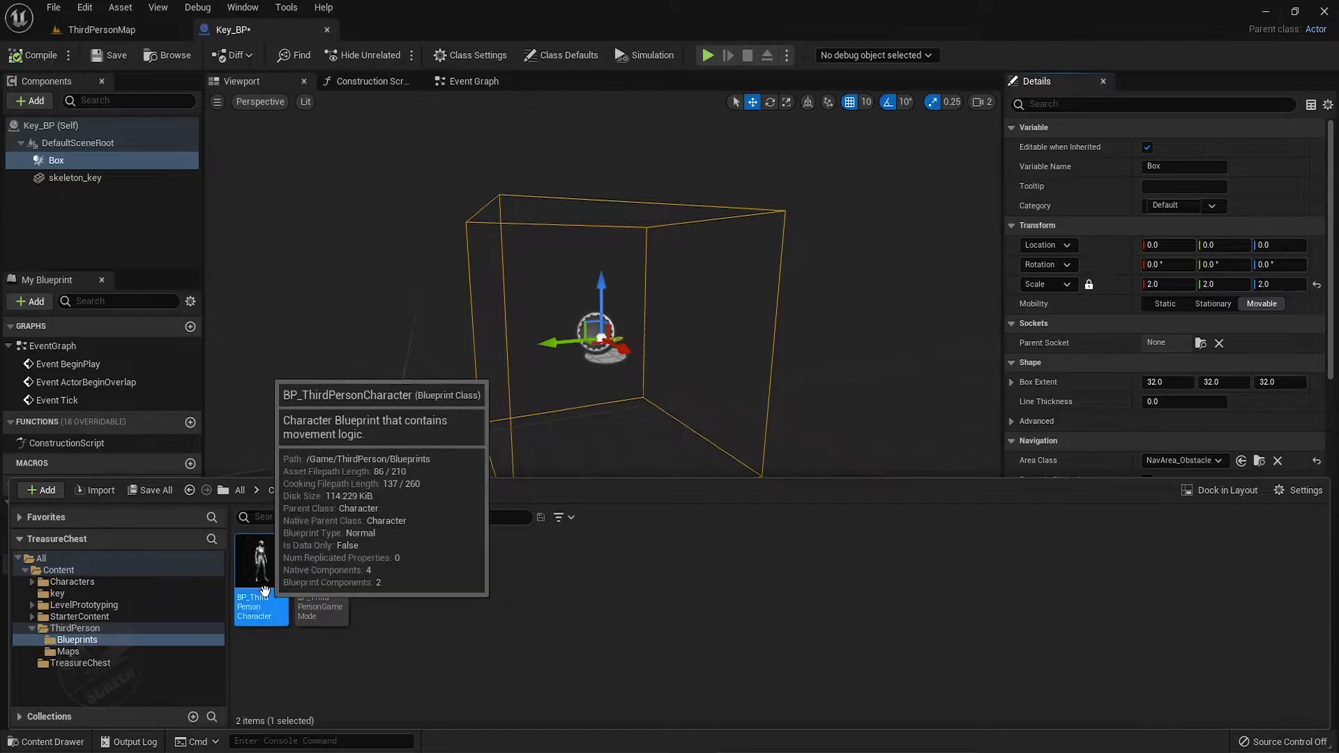
pyautogui.doubleClick(265, 583)
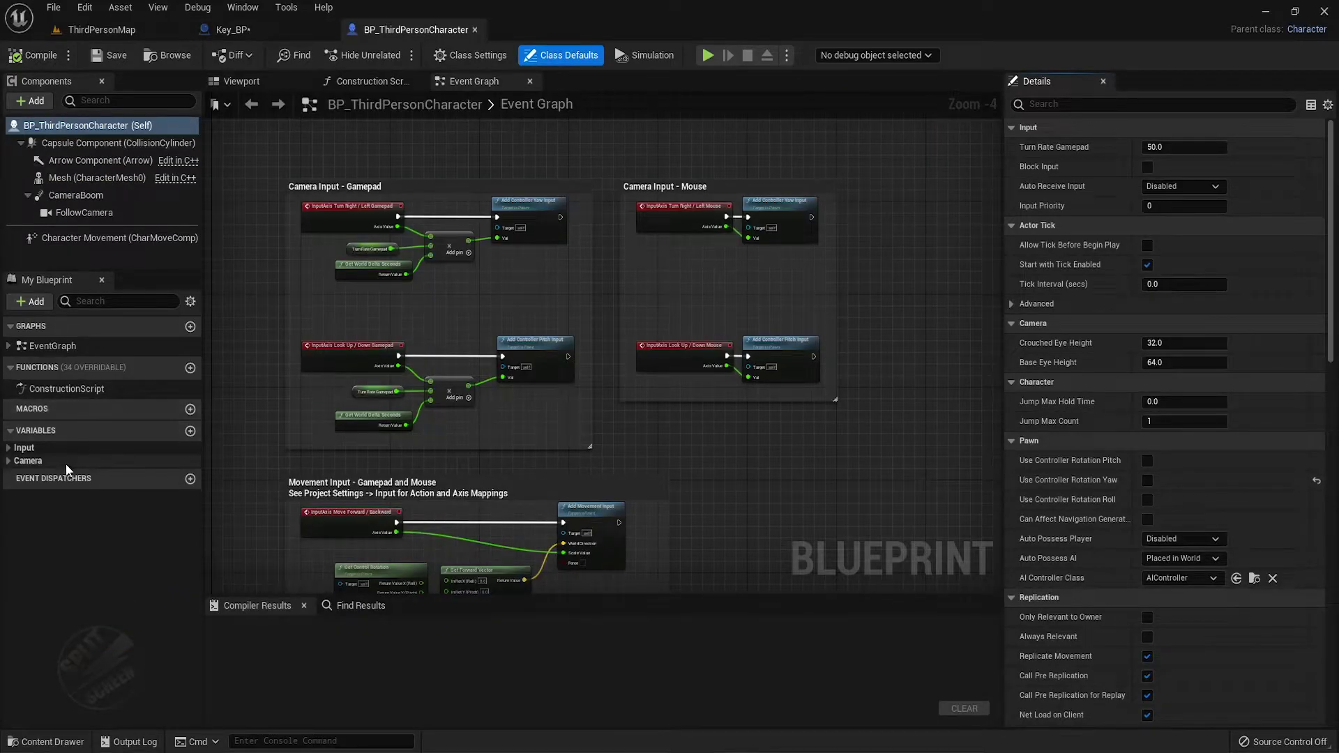
# Add a Boolean variable HasKey?, compile, and close the character blueprint.
pyautogui.click(191, 431)
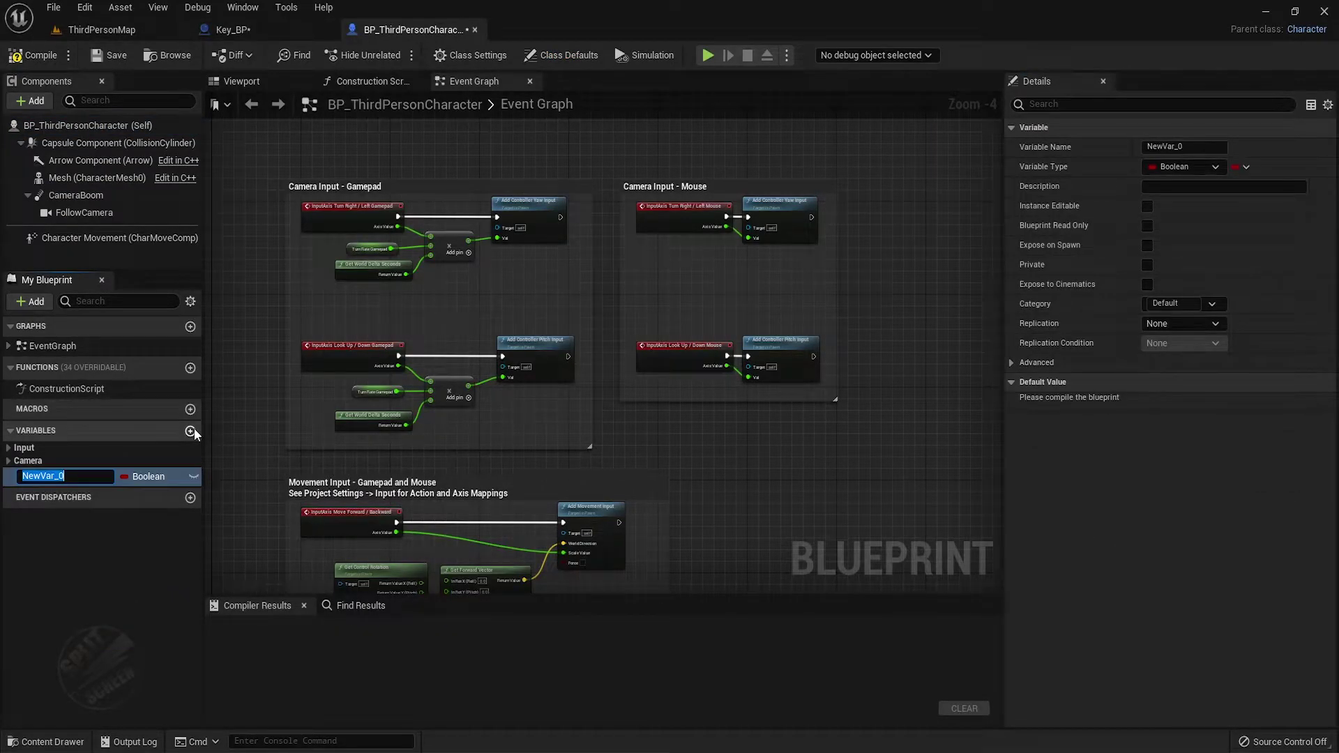
pyautogui.write('Ha')
pyautogui.press('Return')
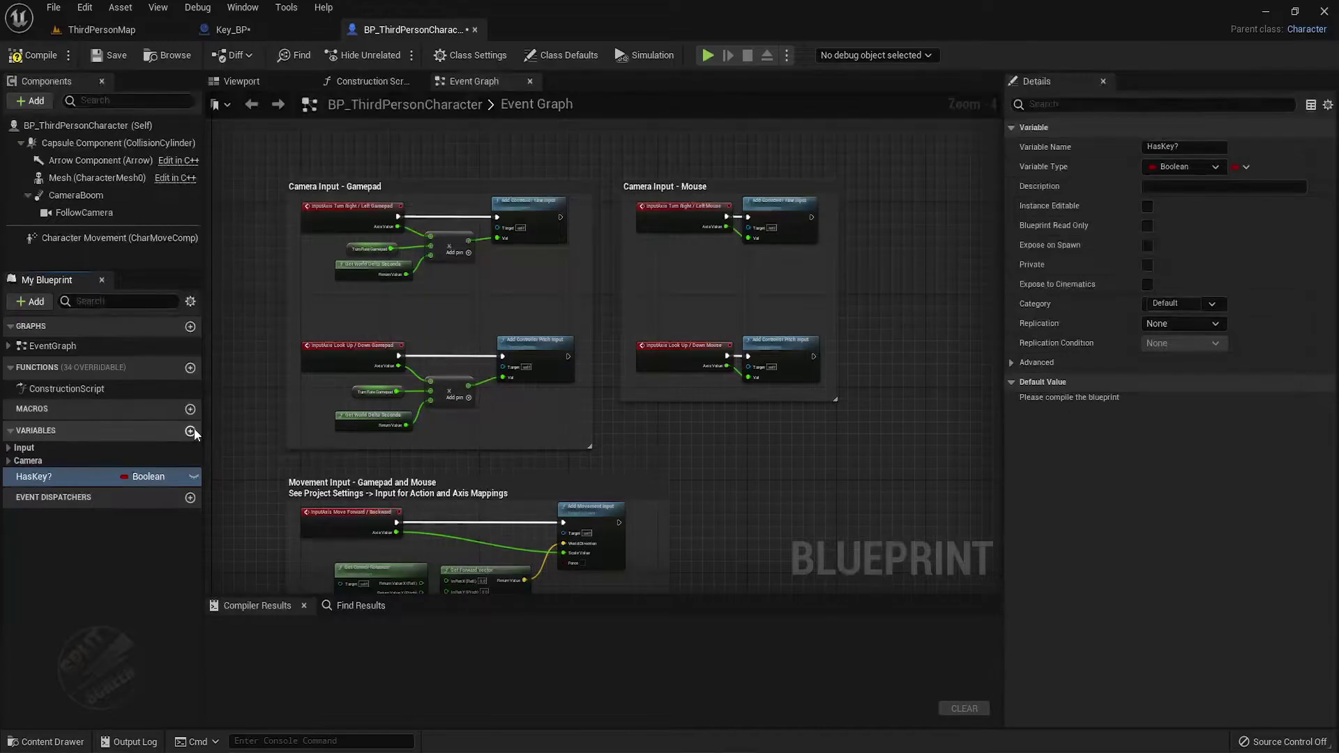
pyautogui.click(32, 62)
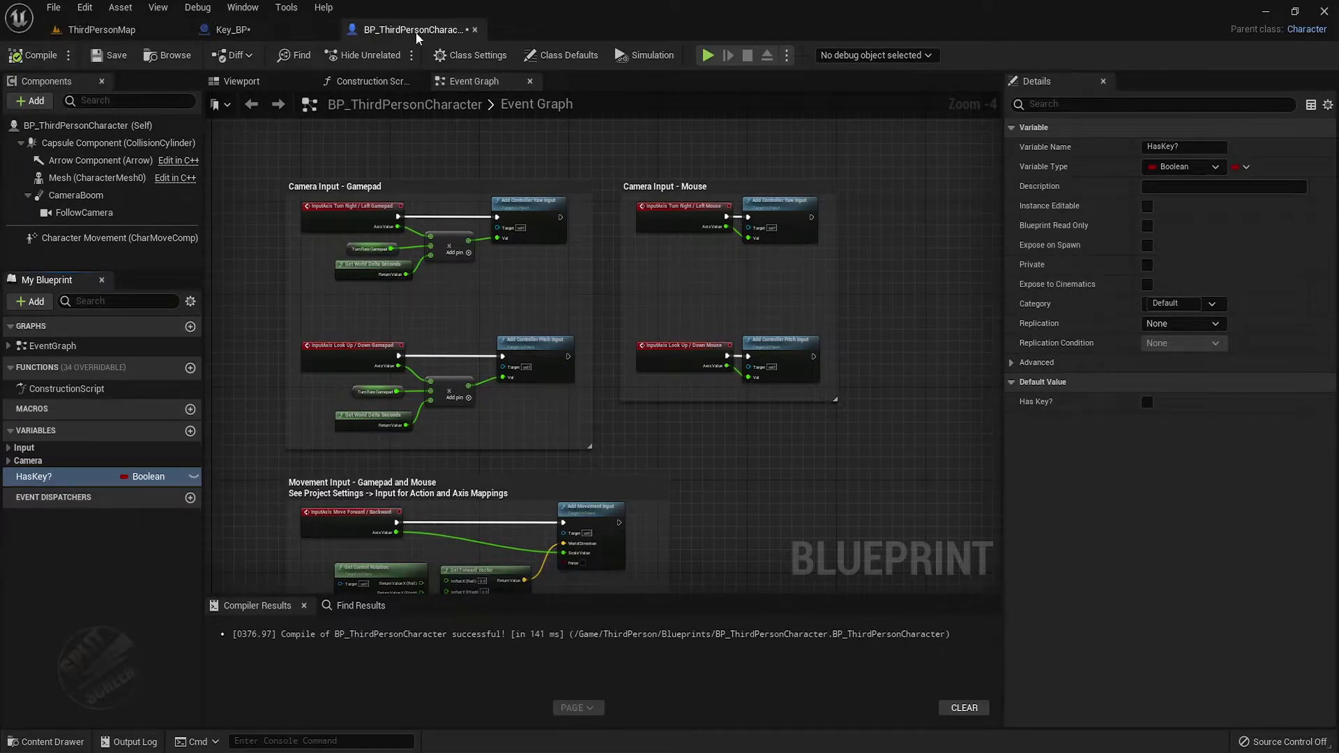
pyautogui.click(476, 30)
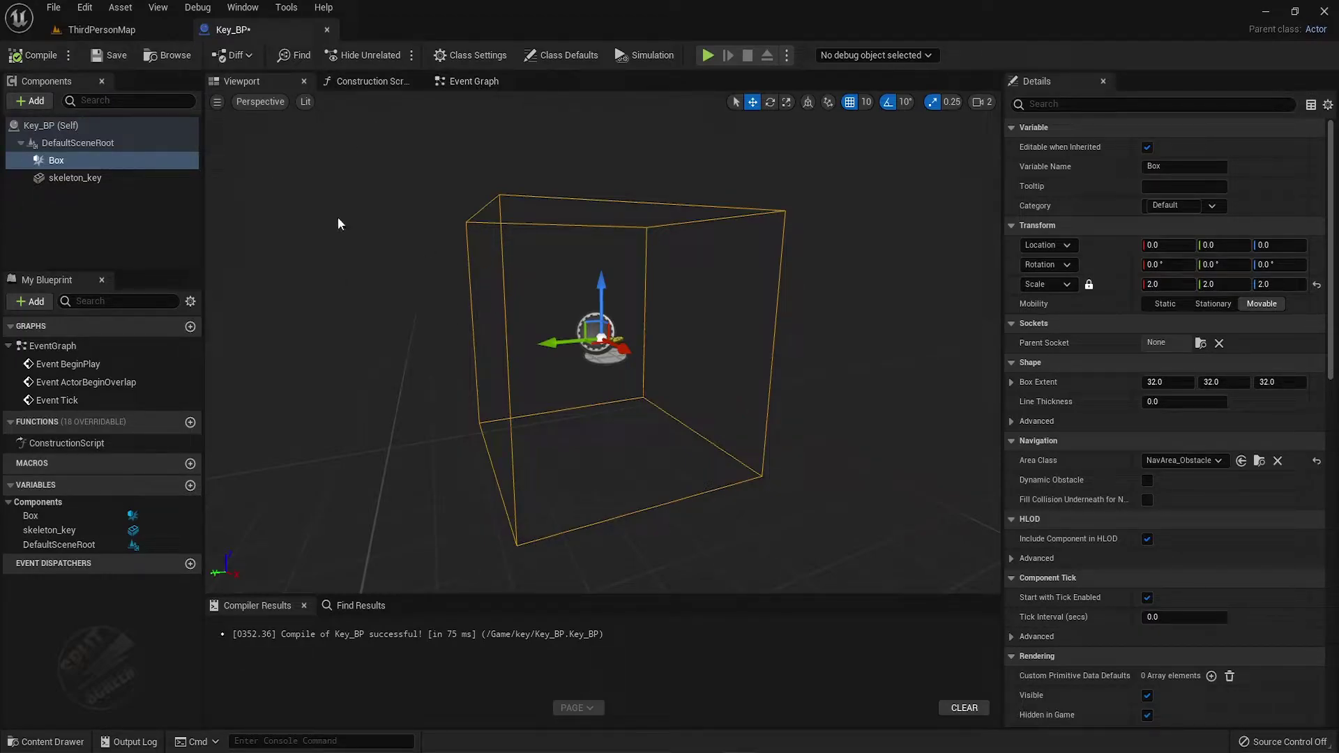
# Add Begin Overlap and End Overlap events for the Box component.
pyautogui.rightClick(74, 160)
pyautogui.moveTo(157, 189)
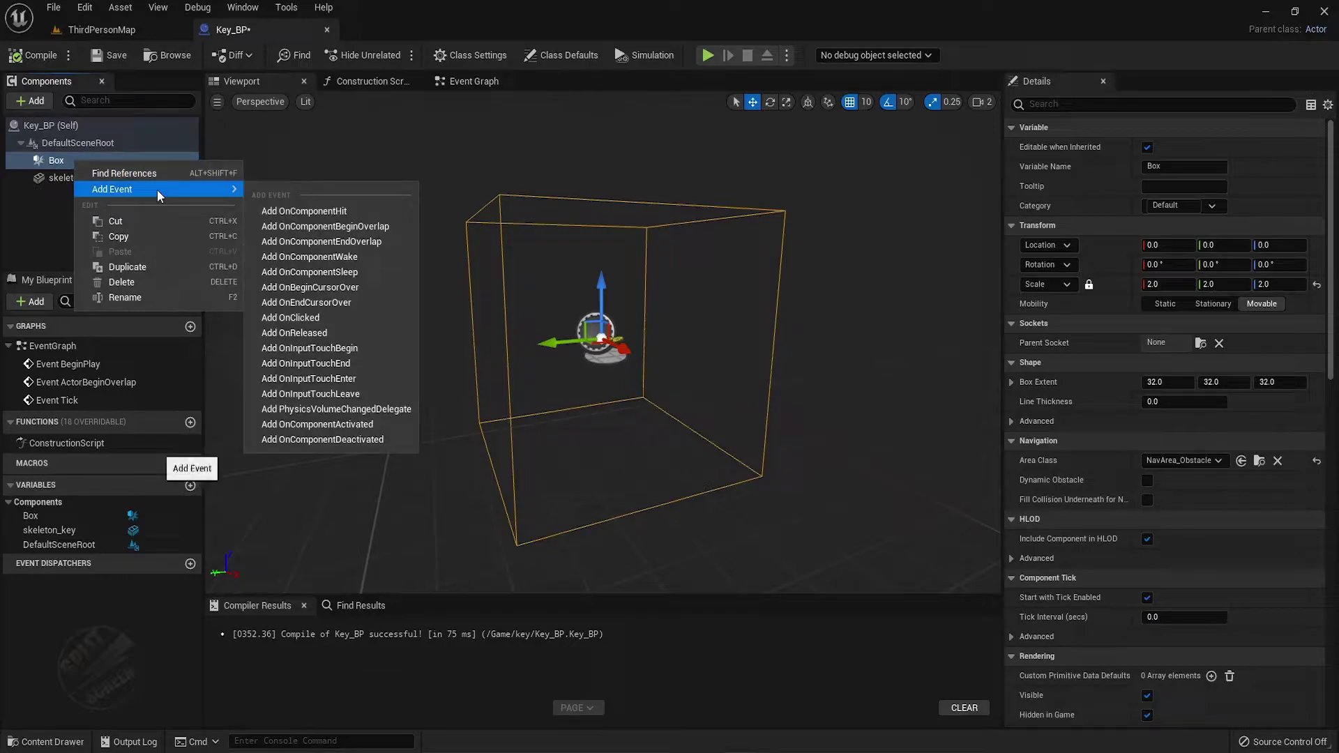
pyautogui.click(333, 228)
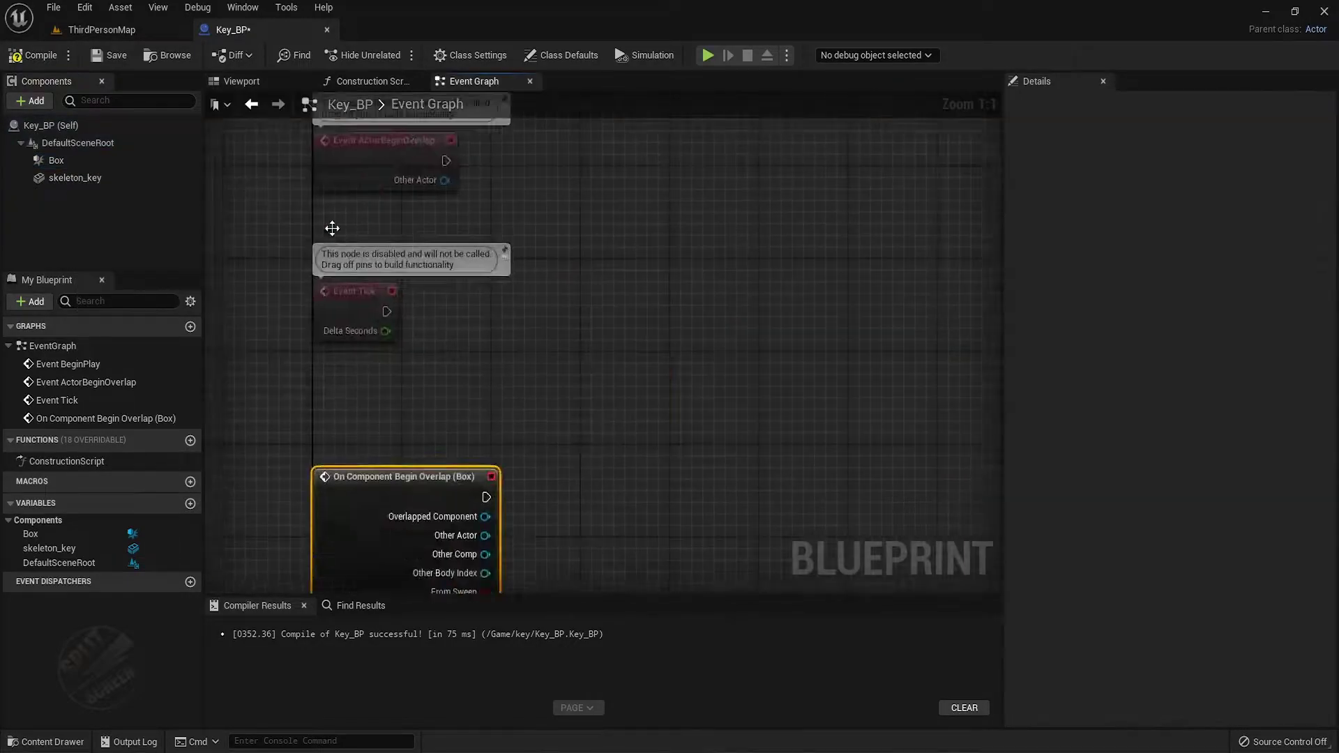
pyautogui.rightClick(82, 171)
pyautogui.moveTo(161, 194)
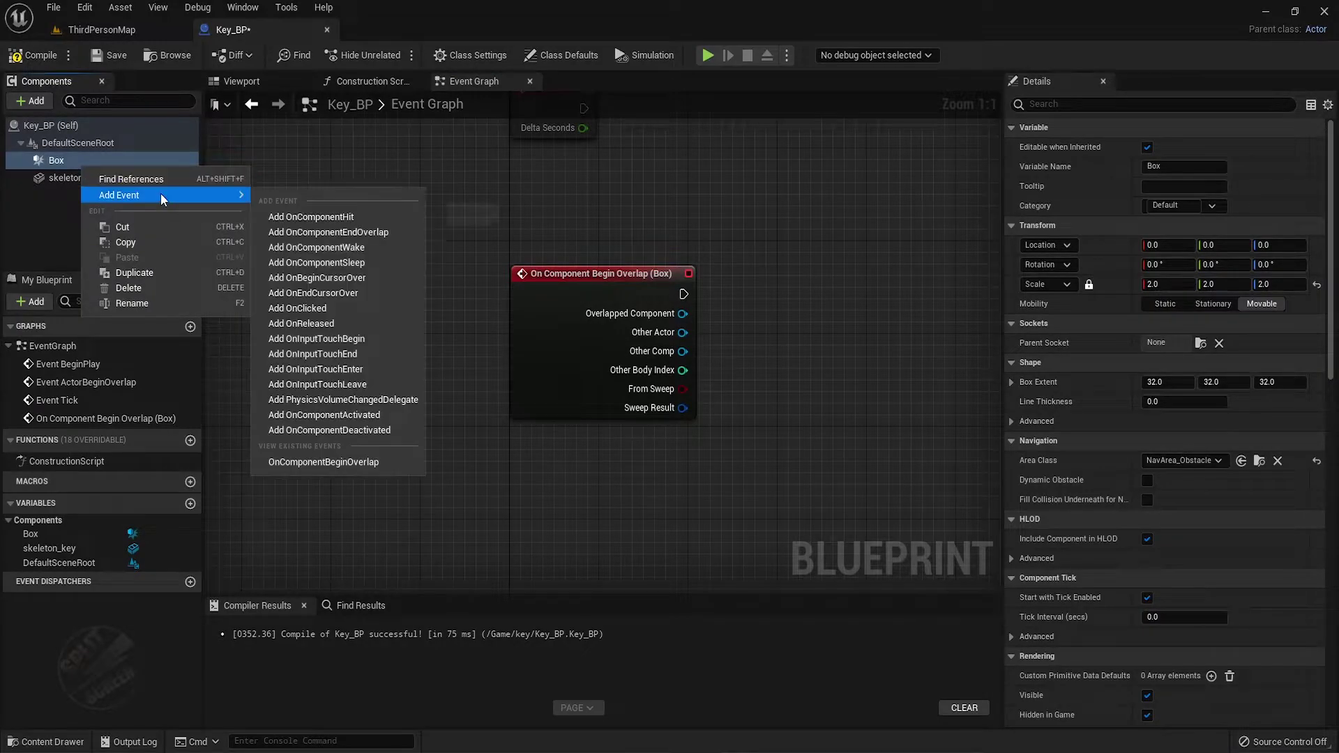
pyautogui.click(329, 233)
# Delete the unused default event nodes from the Event Graph.
pyautogui.scroll(-3, 544, 328)
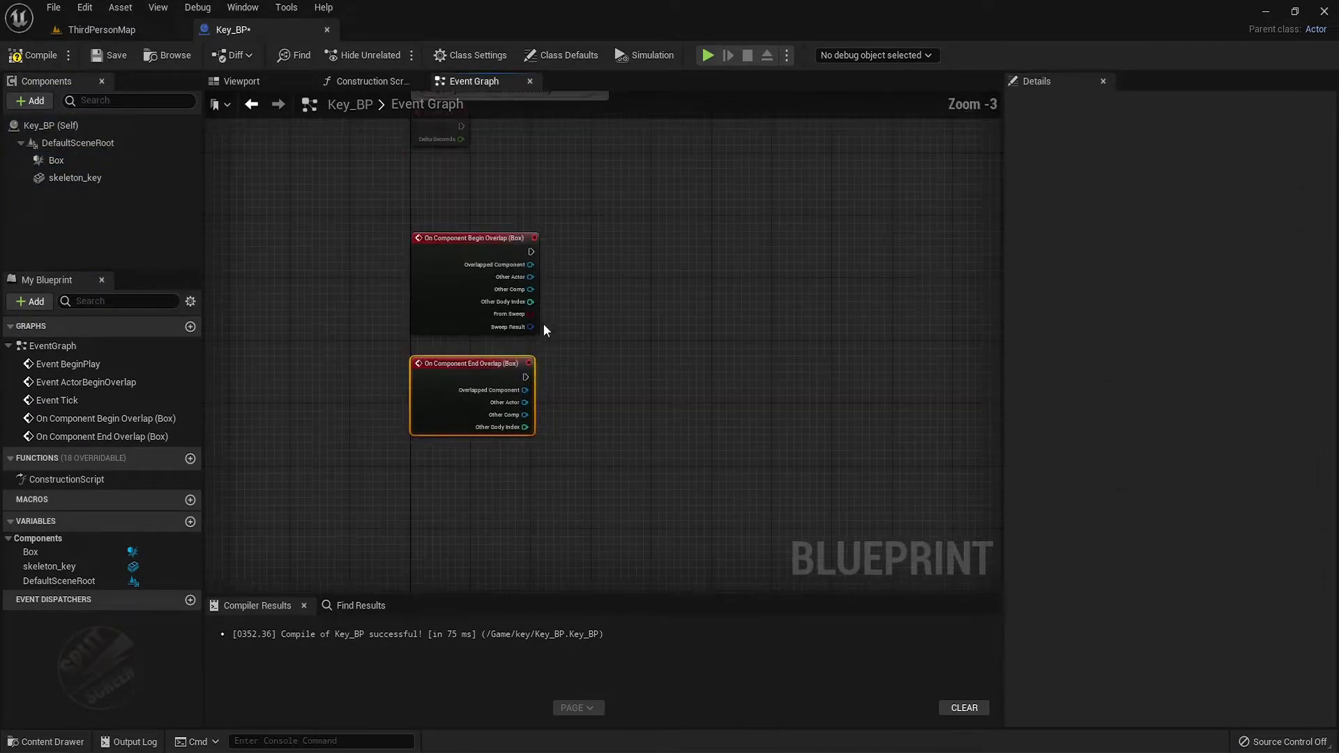
pyautogui.moveTo(543, 323); pyautogui.dragTo(527, 568, button='right')
pyautogui.moveTo(344, 173)
pyautogui.mouseDown()
pyautogui.moveTo(454, 311)
pyautogui.moveTo(576, 384)
pyautogui.mouseUp()
pyautogui.press('Delete')
pyautogui.moveTo(576, 384)
pyautogui.mouseDown(button='right')
pyautogui.moveTo(579, 421)
pyautogui.moveTo(505, 310)
pyautogui.mouseUp(button='right')
pyautogui.scroll(1, 488, 308)
# Cast each overlap event's Other Actor to BP_ThirdPersonCharacter.
pyautogui.moveTo(458, 312); pyautogui.dragTo(563, 286)
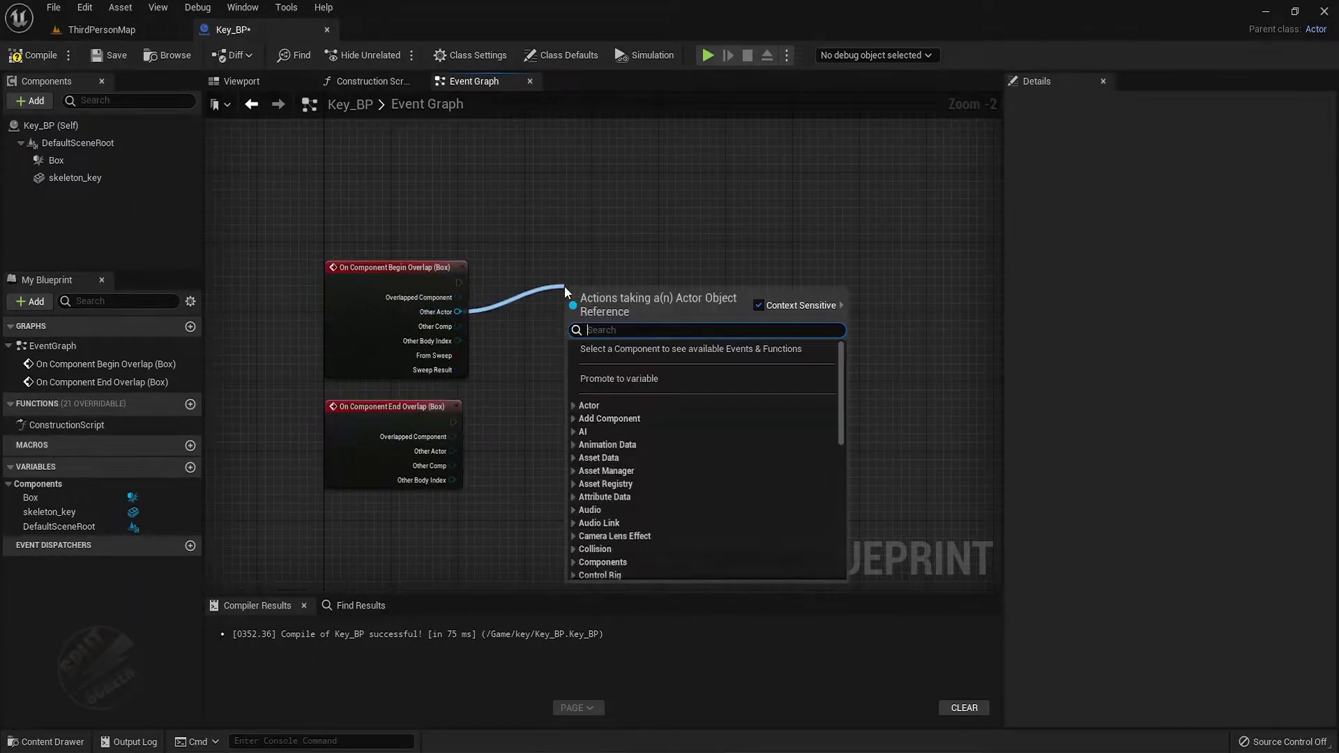
pyautogui.write('cast to thi')
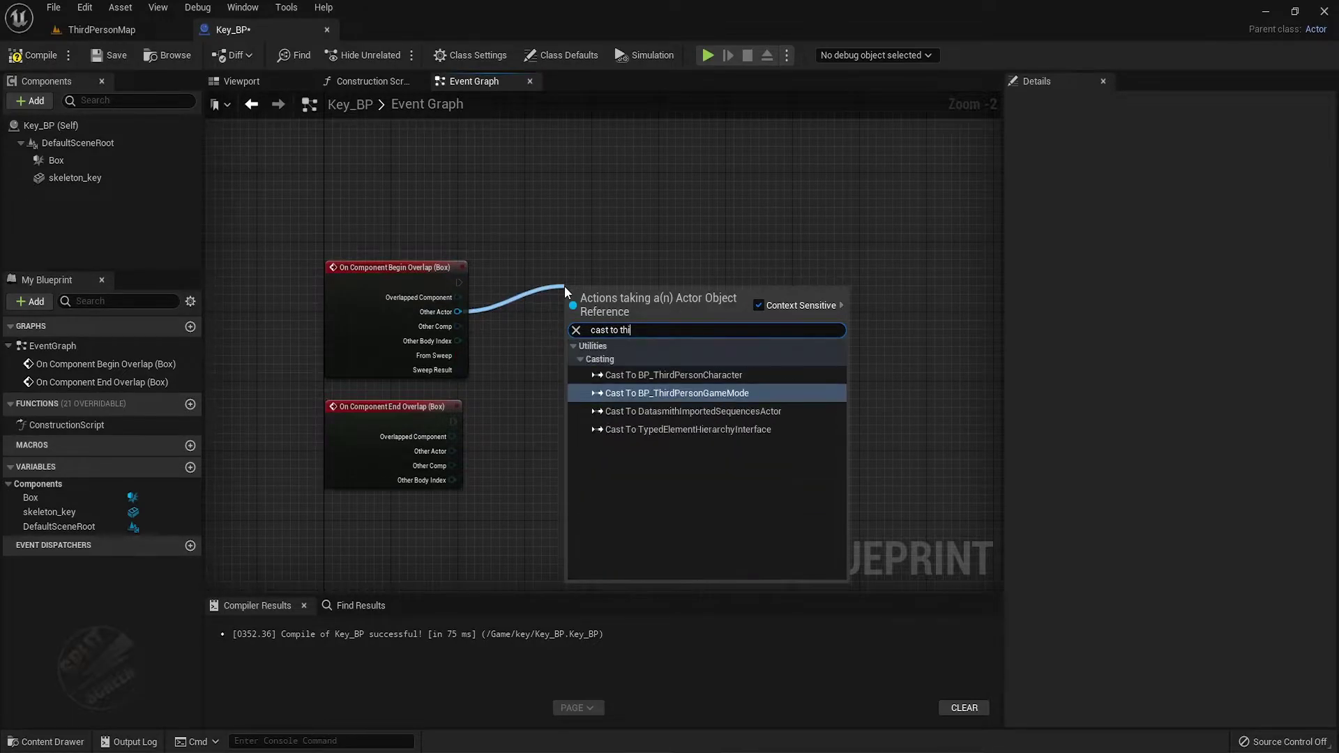
pyautogui.write('rd')
pyautogui.press('Up')
pyautogui.press('Return')
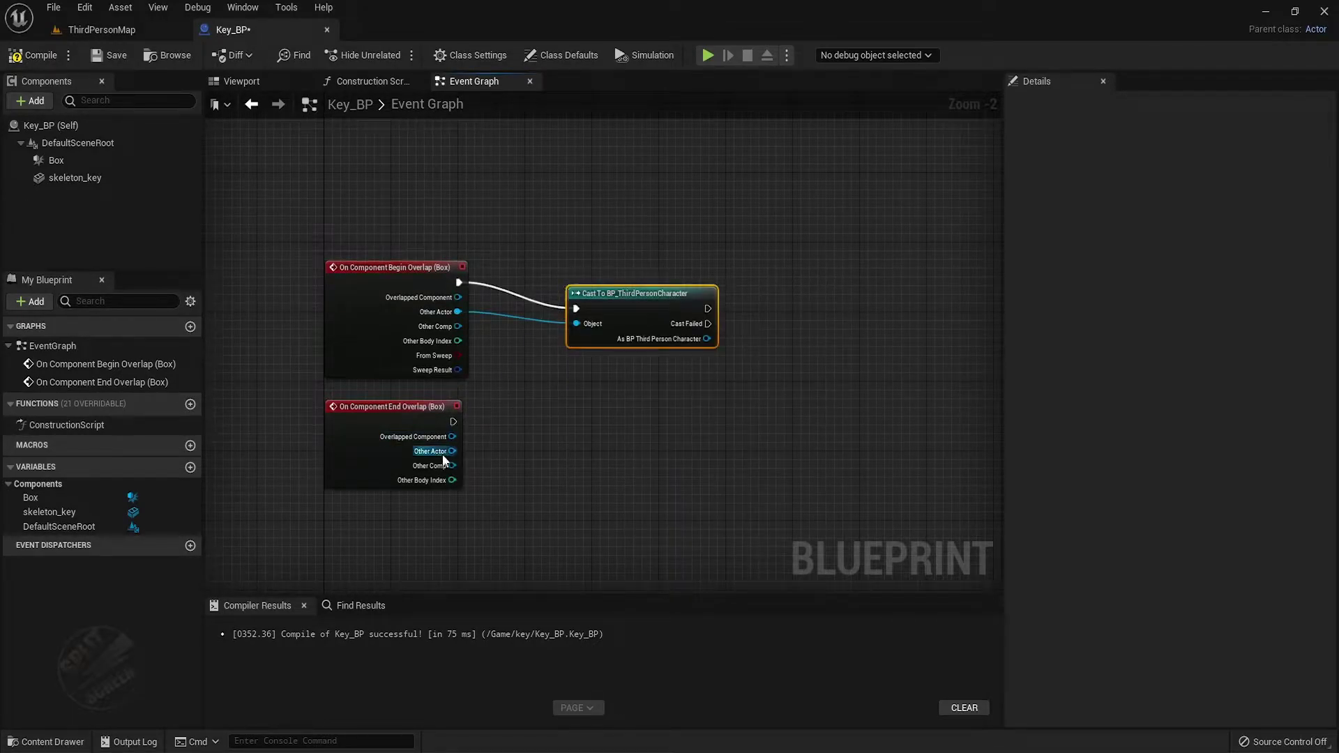
pyautogui.moveTo(452, 451); pyautogui.dragTo(580, 420)
pyautogui.write('cast')
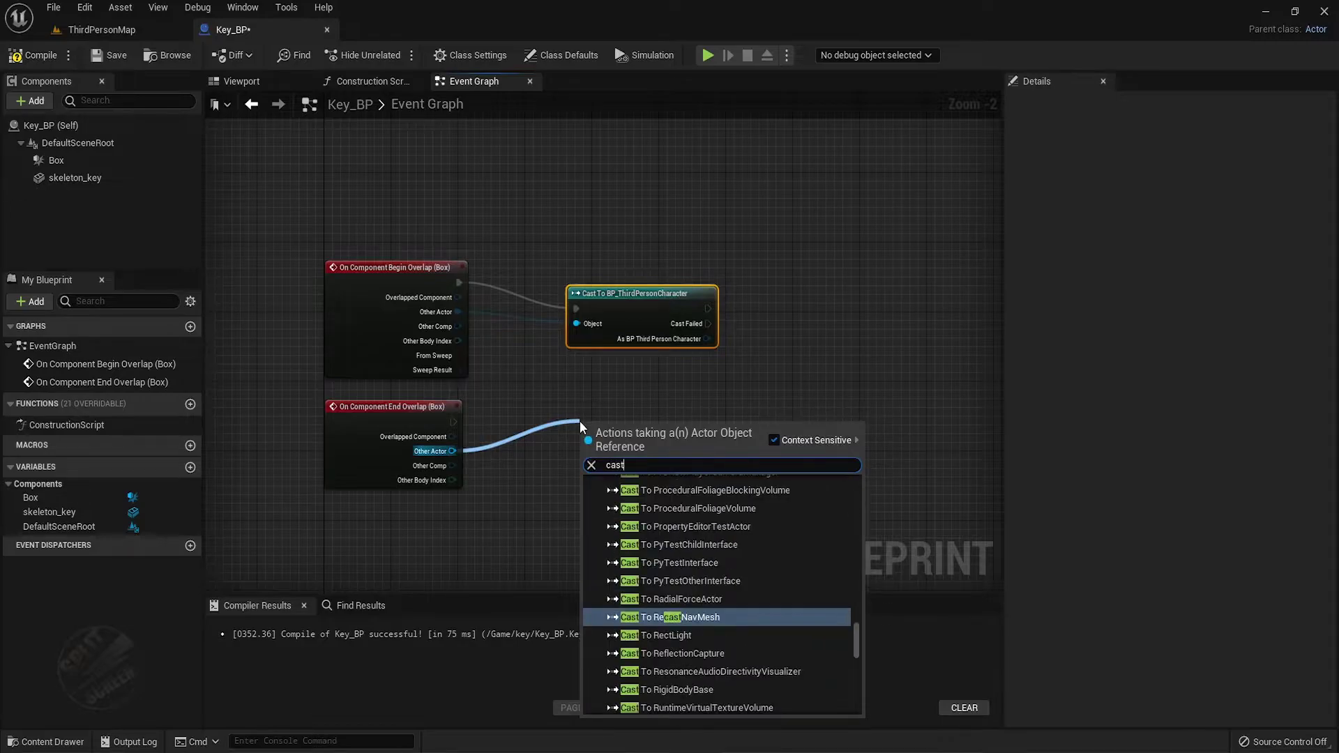
pyautogui.write(' to thir')
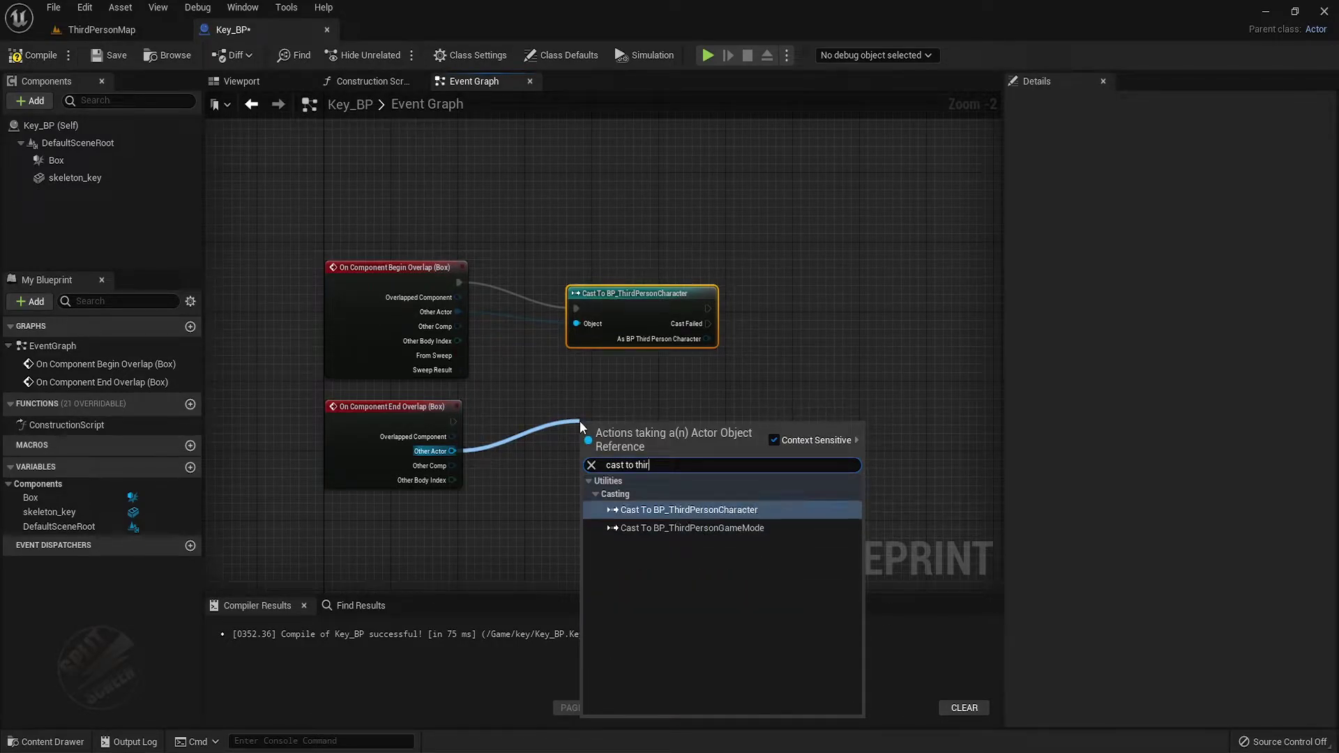
pyautogui.press('Return')
pyautogui.moveTo(777, 335); pyautogui.dragTo(559, 369, button='right')
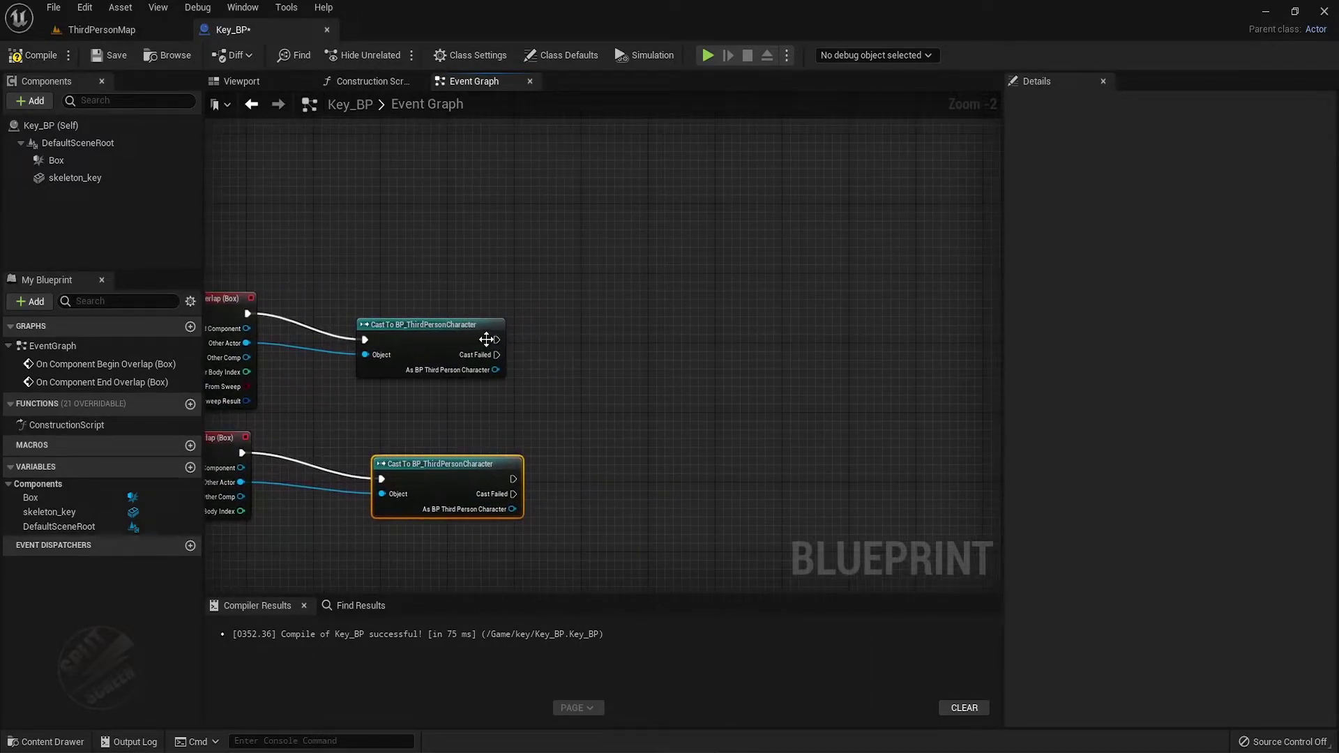
# Add Enable Input after the begin-overlap cast and Disable Input after the end-overlap cast.
pyautogui.moveTo(496, 340); pyautogui.dragTo(650, 340)
pyautogui.write('ena')
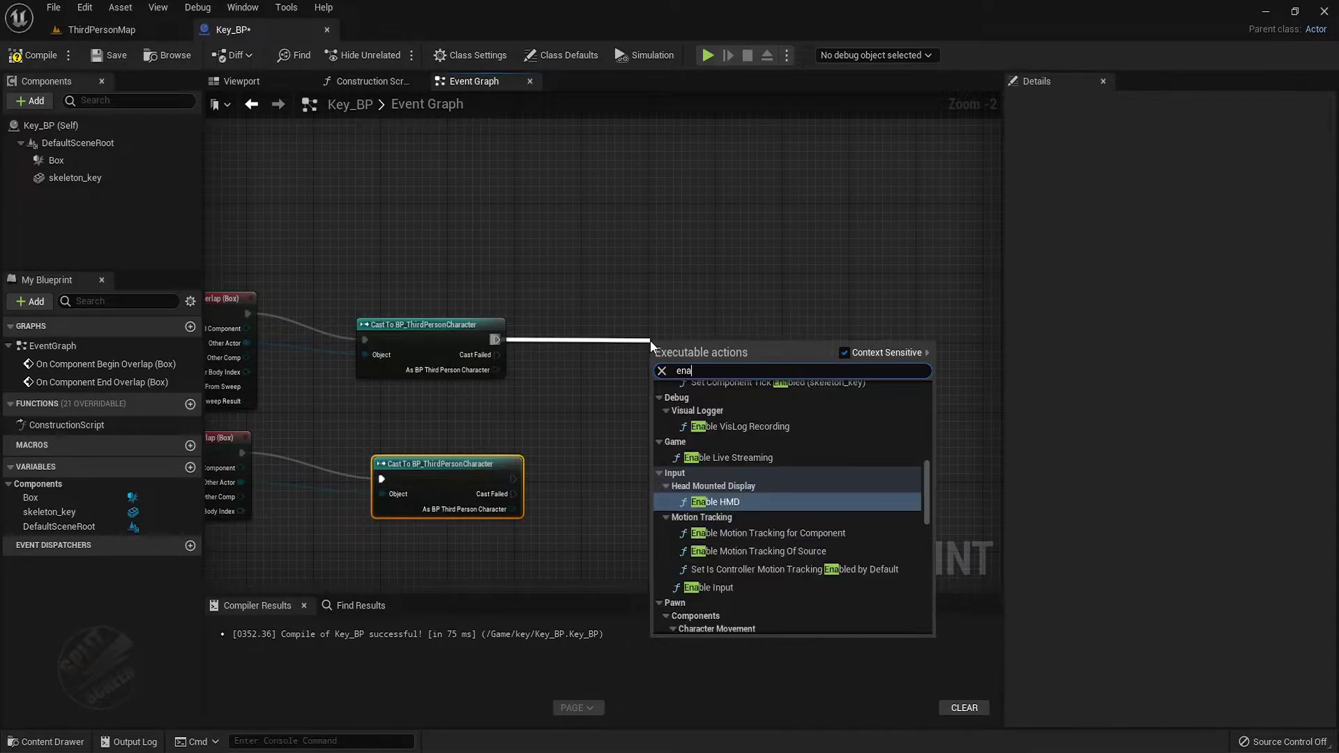
pyautogui.write('ble in')
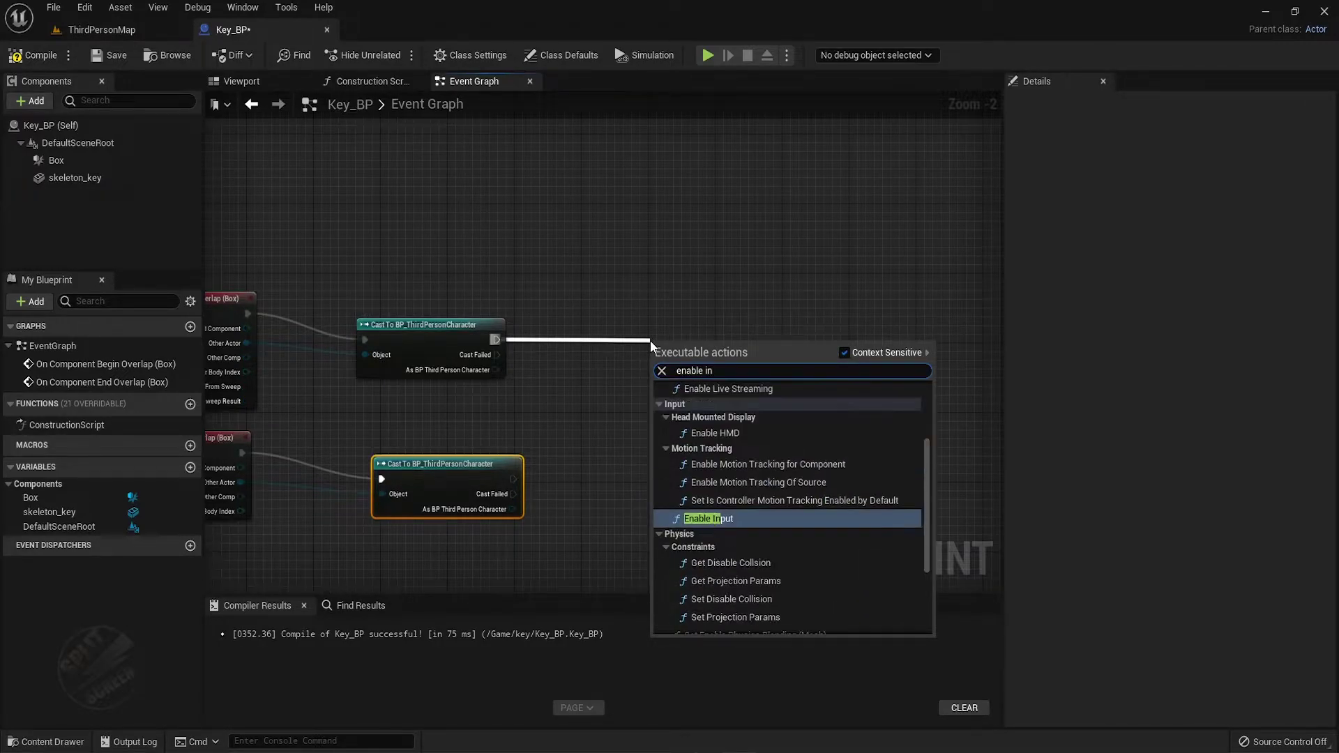
pyautogui.press('Return')
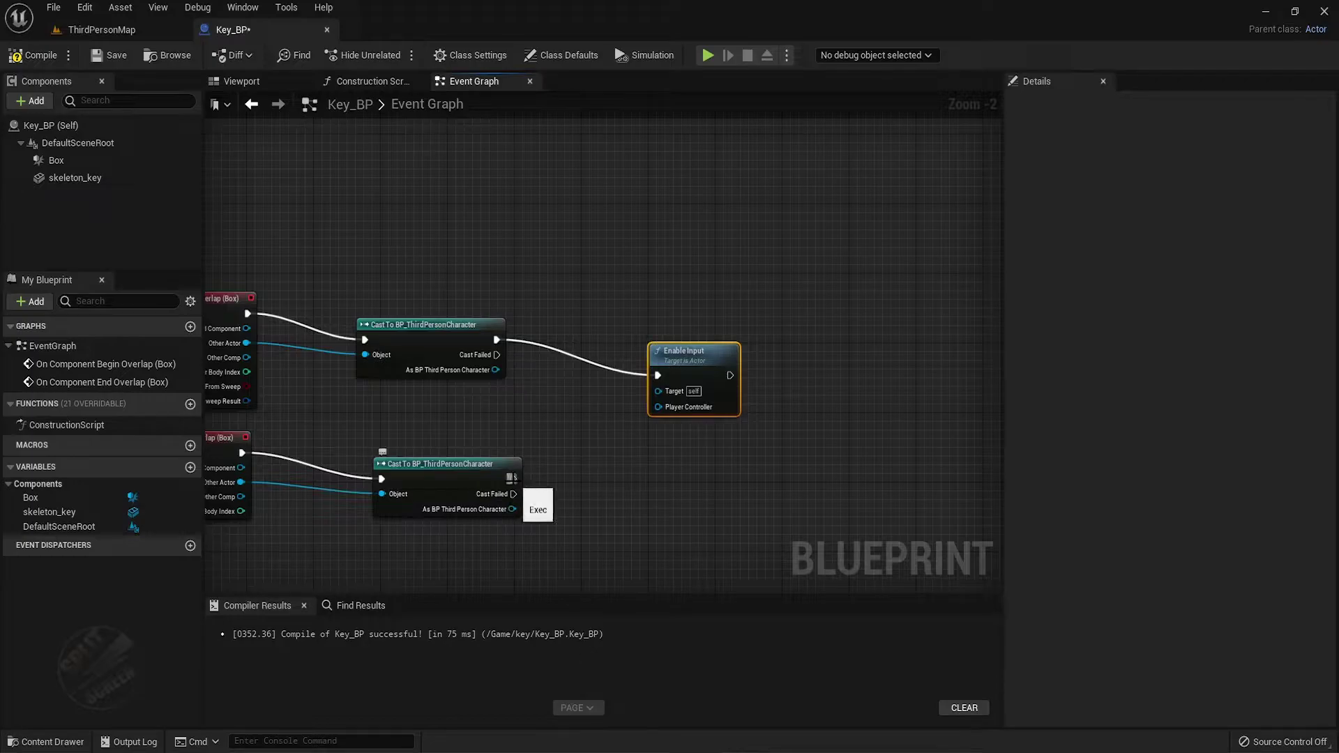
pyautogui.moveTo(511, 478); pyautogui.dragTo(618, 499)
pyautogui.write('disa')
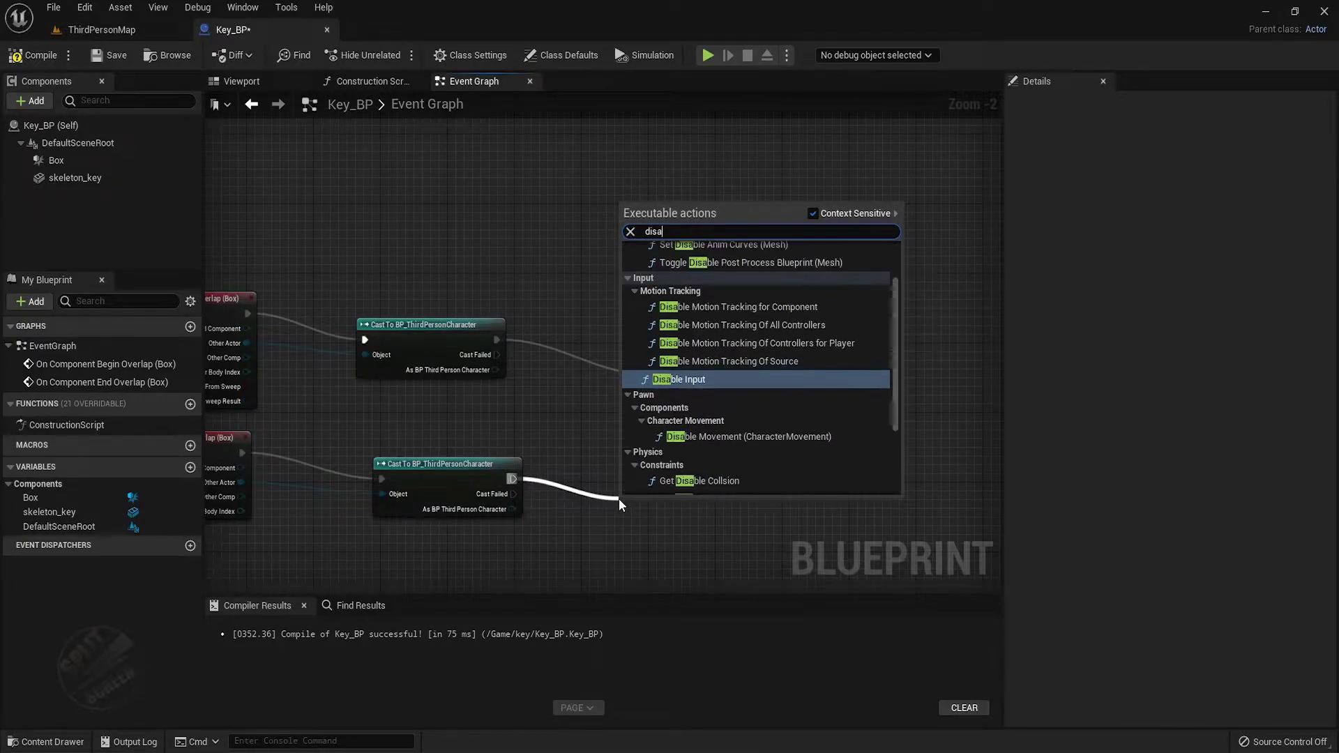
pyautogui.write('ble')
pyautogui.press('Return')
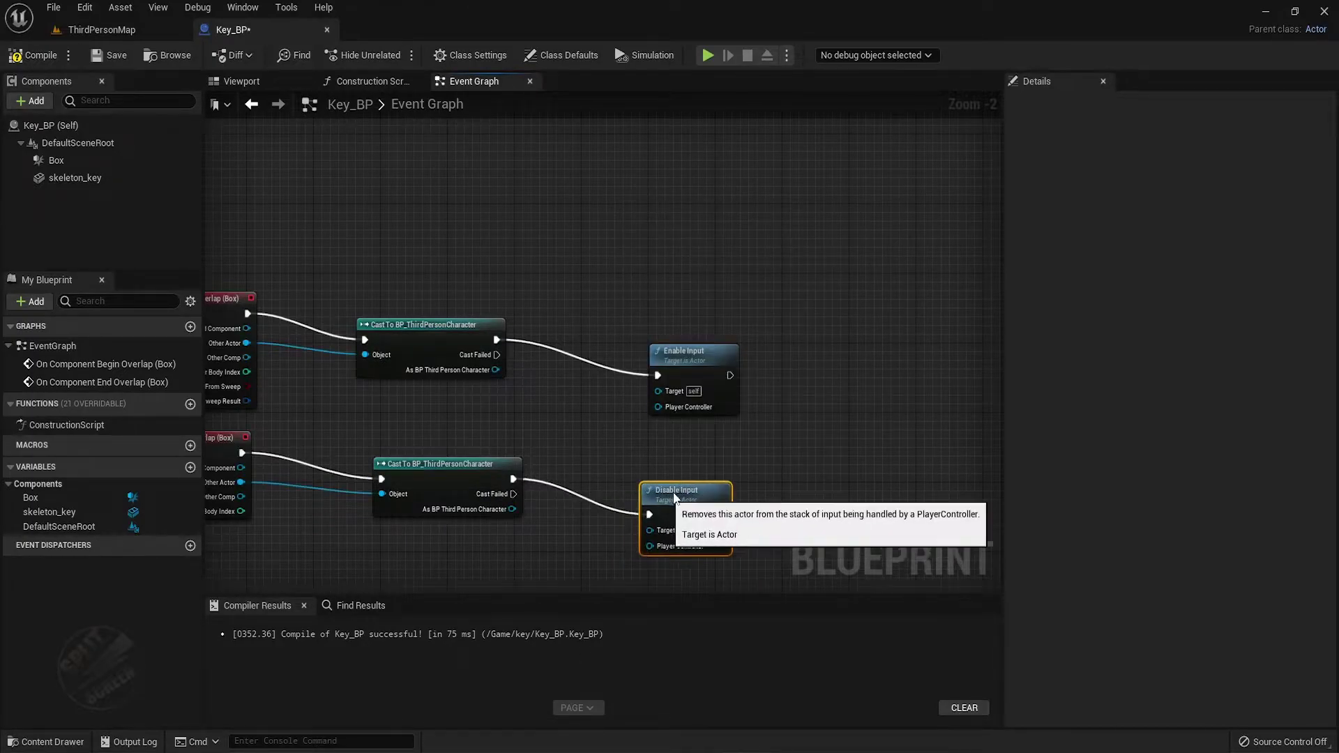
# Feed a Get Player Controller node into both Enable Input and Disable Input.
pyautogui.moveTo(658, 407); pyautogui.dragTo(554, 417)
pyautogui.write('get player')
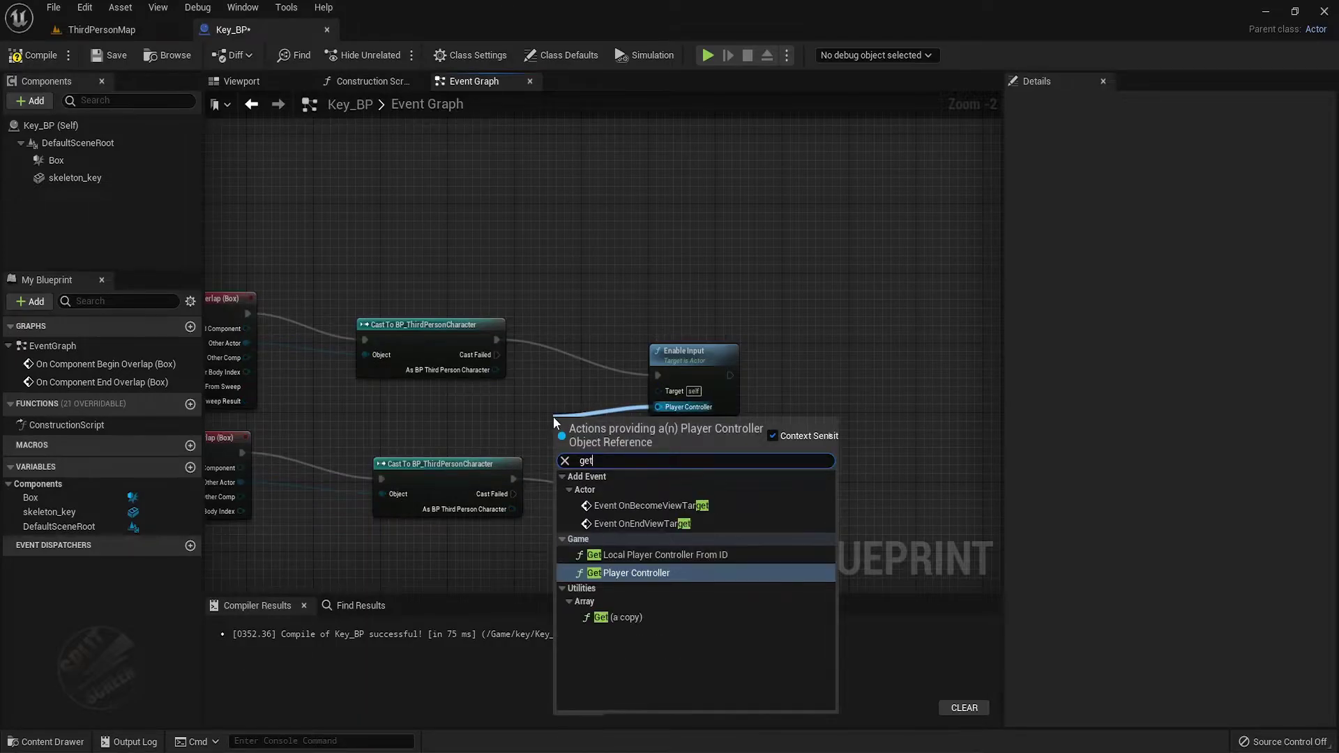
pyautogui.press('Return')
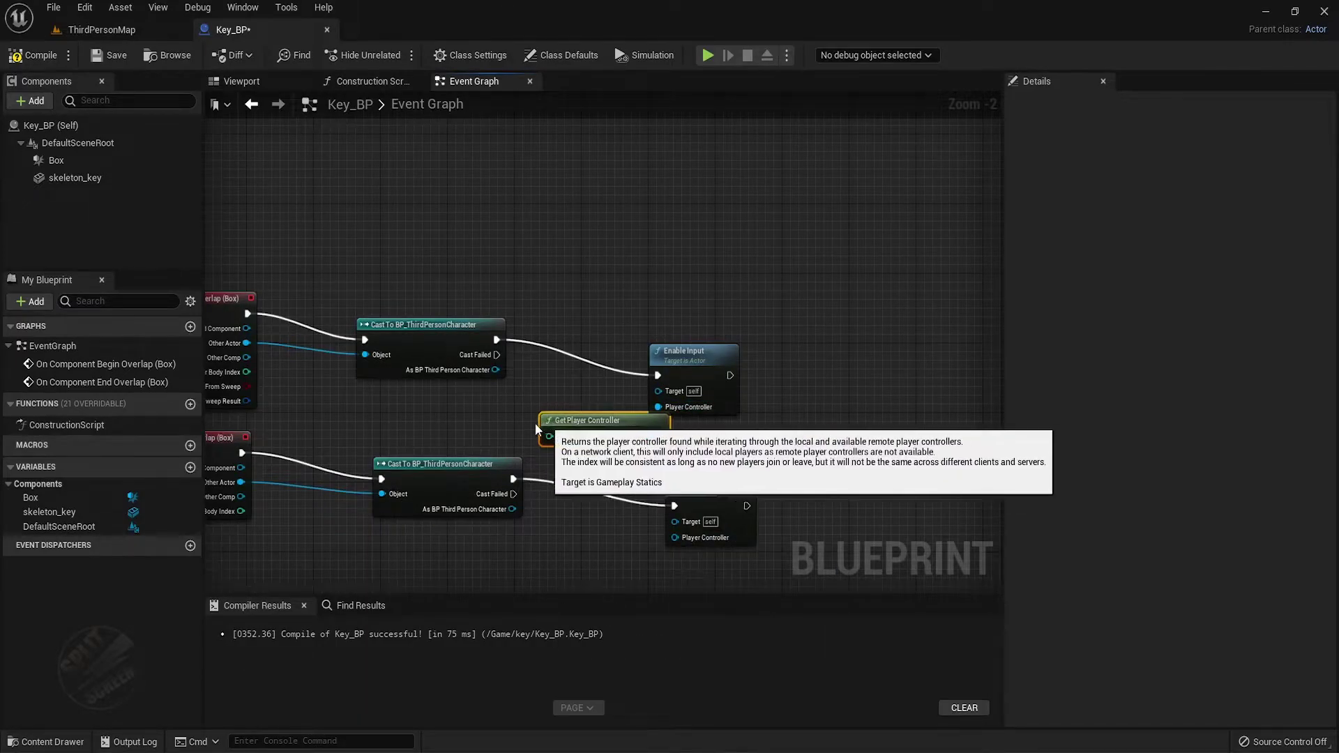
pyautogui.moveTo(593, 422); pyautogui.dragTo(501, 422)
pyautogui.moveTo(675, 537); pyautogui.dragTo(584, 436)
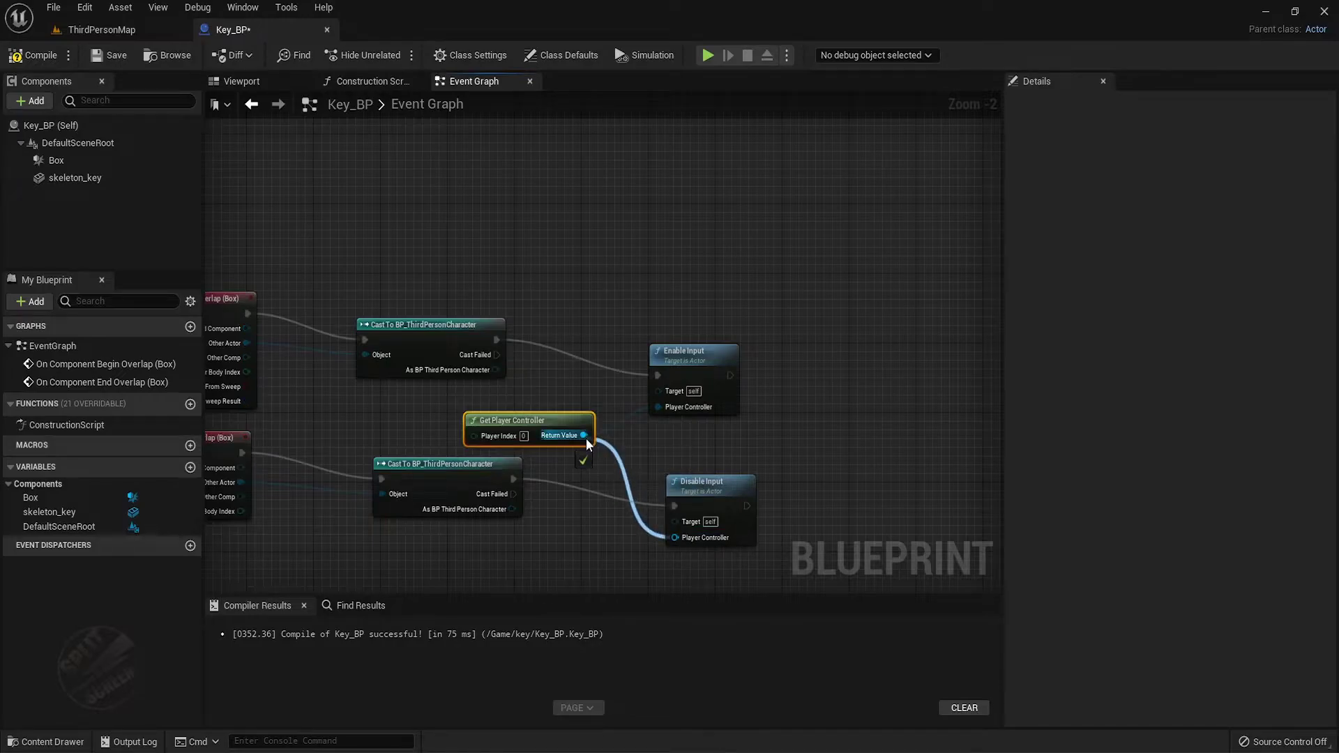
pyautogui.moveTo(514, 479); pyautogui.dragTo(674, 506)
pyautogui.moveTo(461, 464); pyautogui.dragTo(443, 482)
pyautogui.scroll(-2, 760, 523)
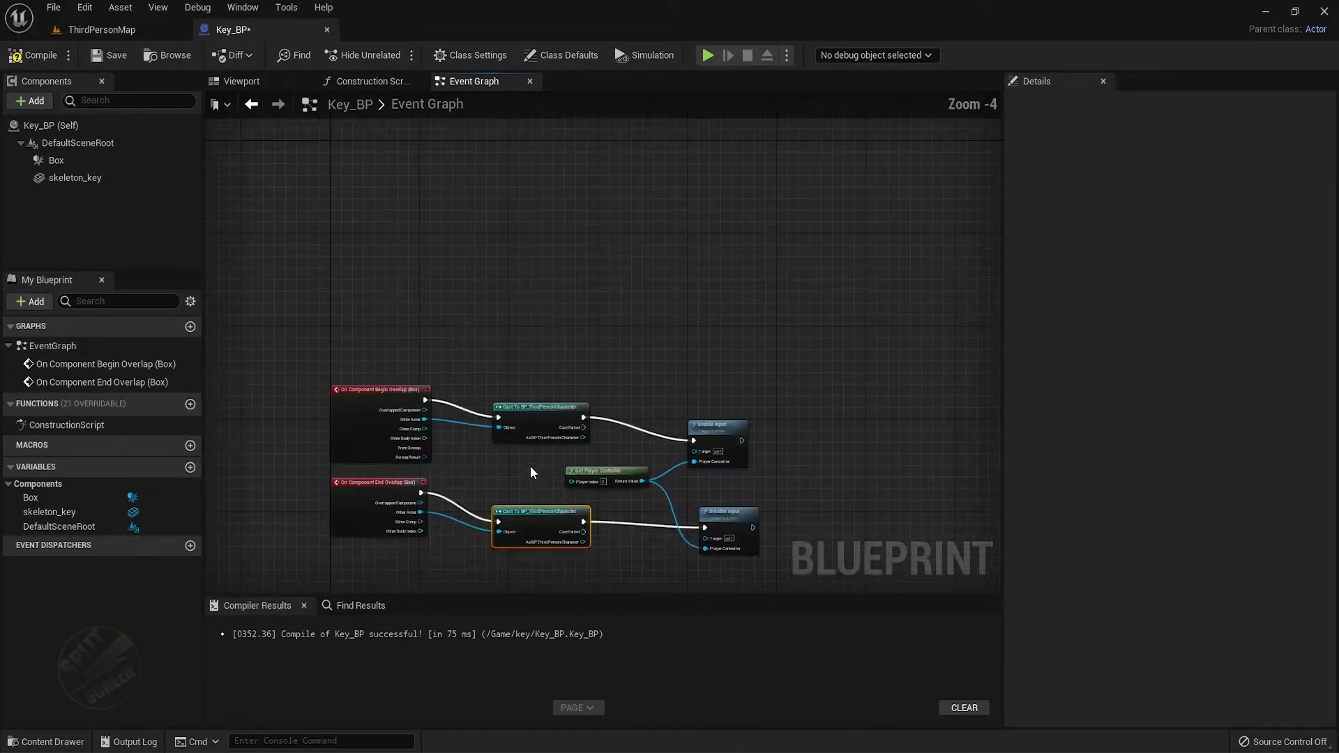
pyautogui.moveTo(466, 310); pyautogui.dragTo(496, 376, button='right')
pyautogui.scroll(2, 496, 375)
# Route the Interact input event through a Gate opened by Enable Input and closed by Disable Input.
pyautogui.rightClick(477, 338)
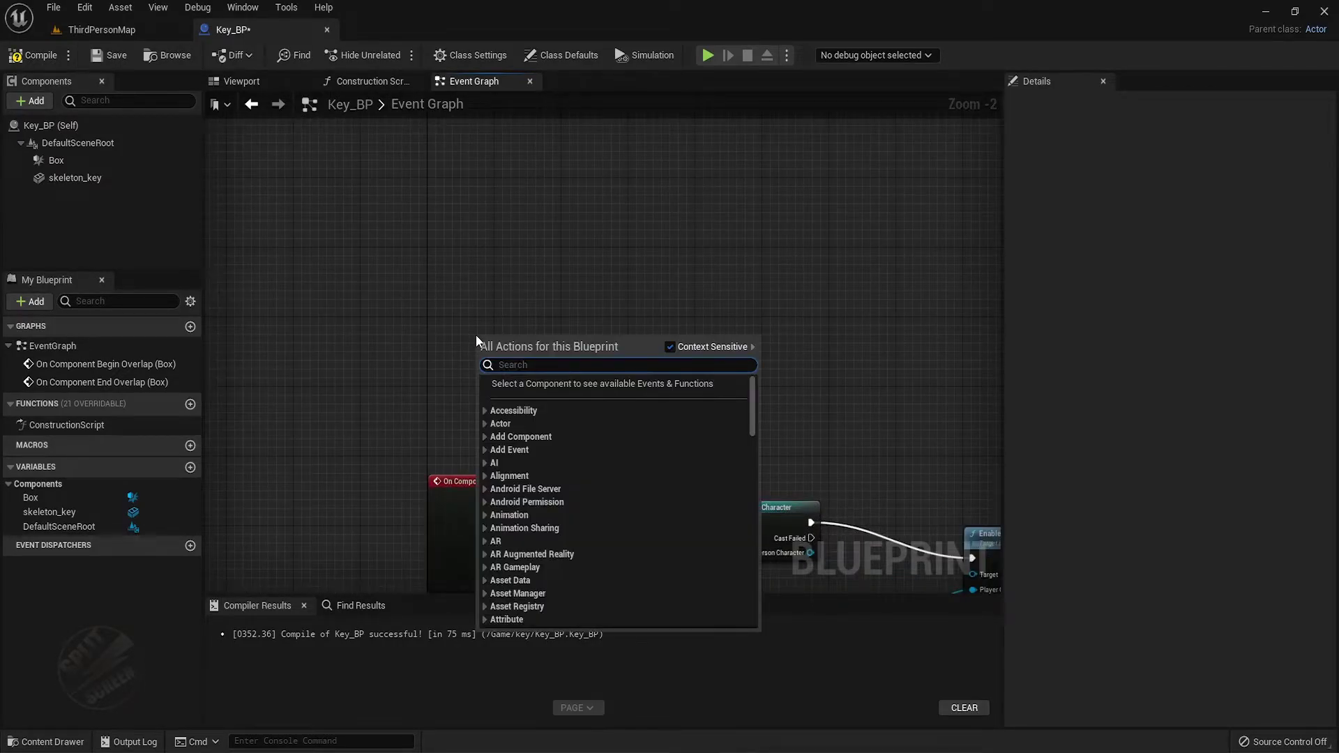
pyautogui.write('interact')
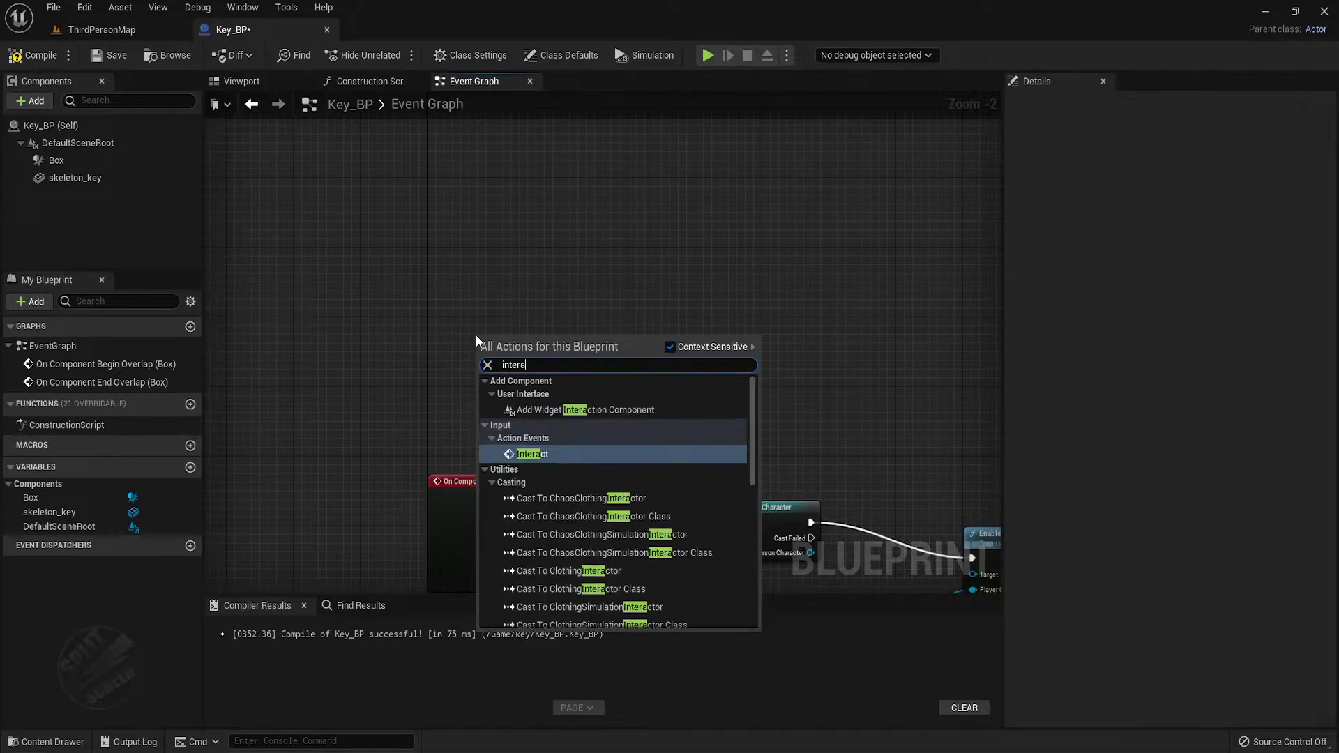
pyautogui.press('Return')
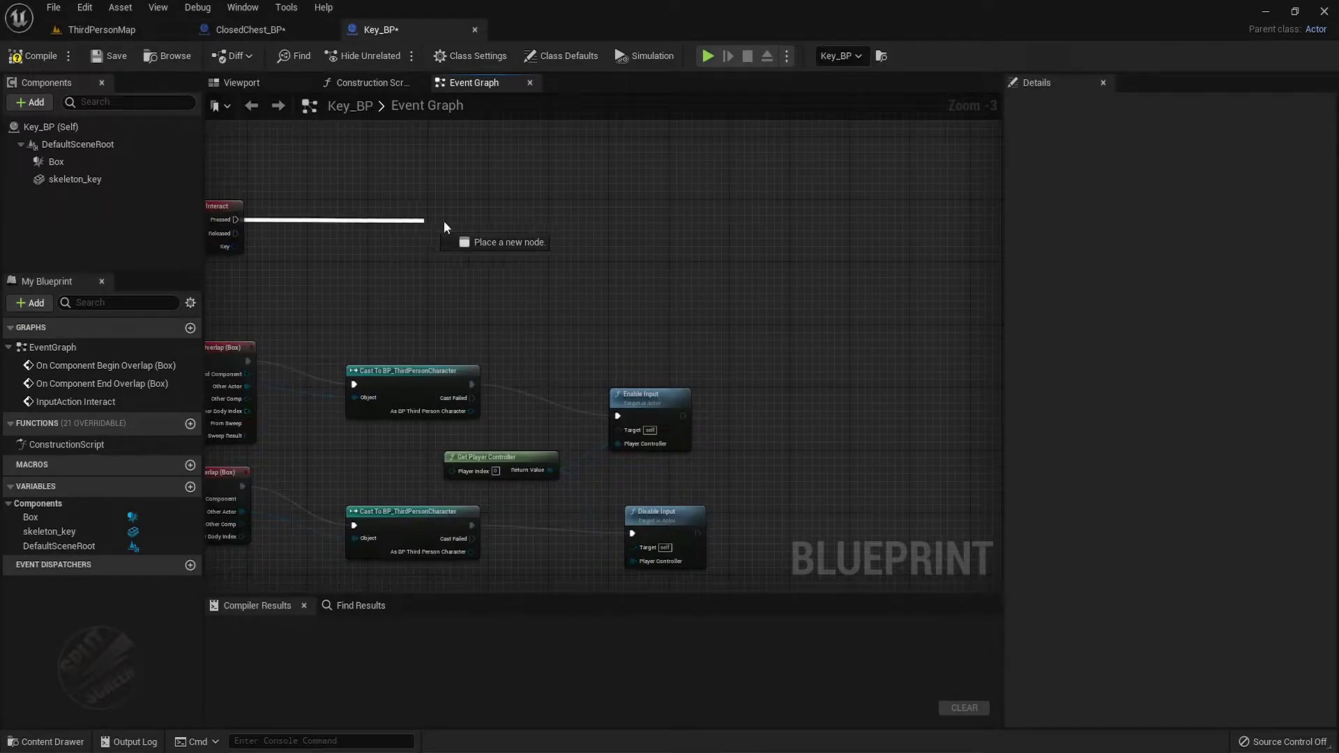
pyautogui.moveTo(236, 220); pyautogui.dragTo(450, 221)
pyautogui.write('gate')
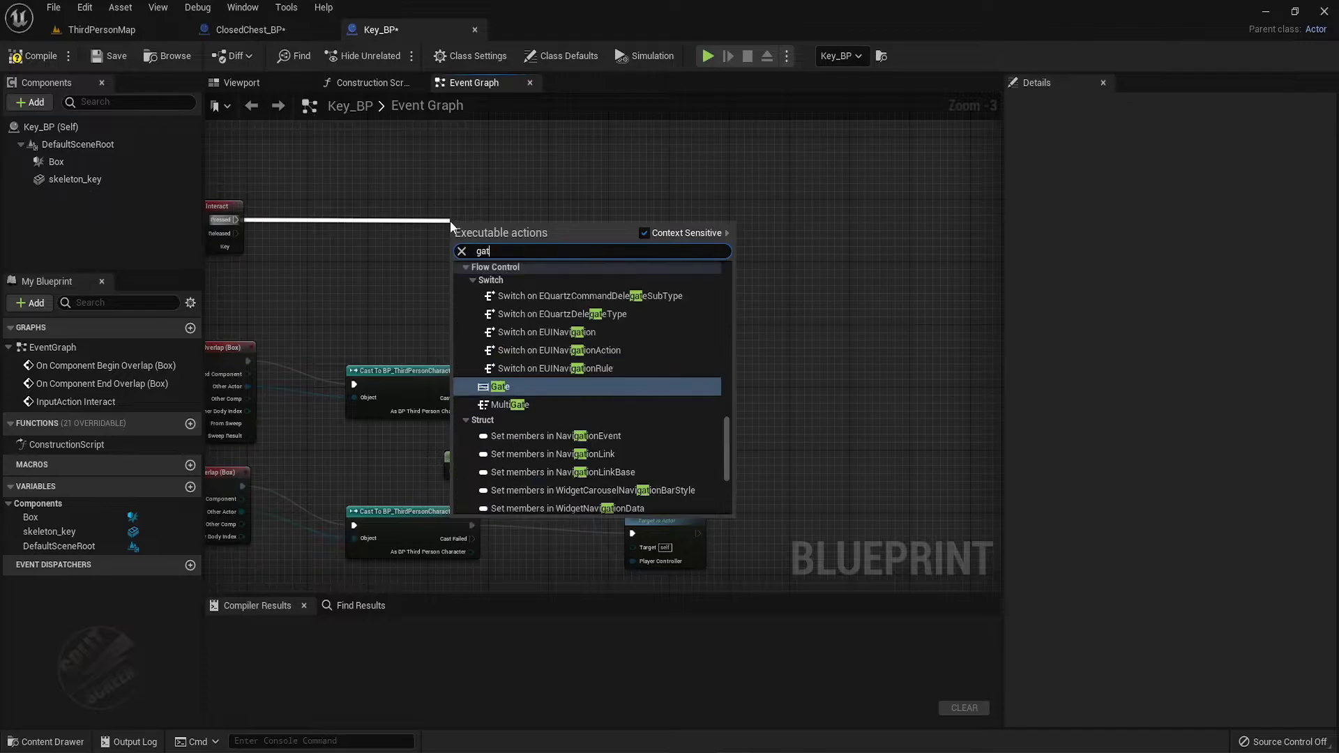
pyautogui.press('Return')
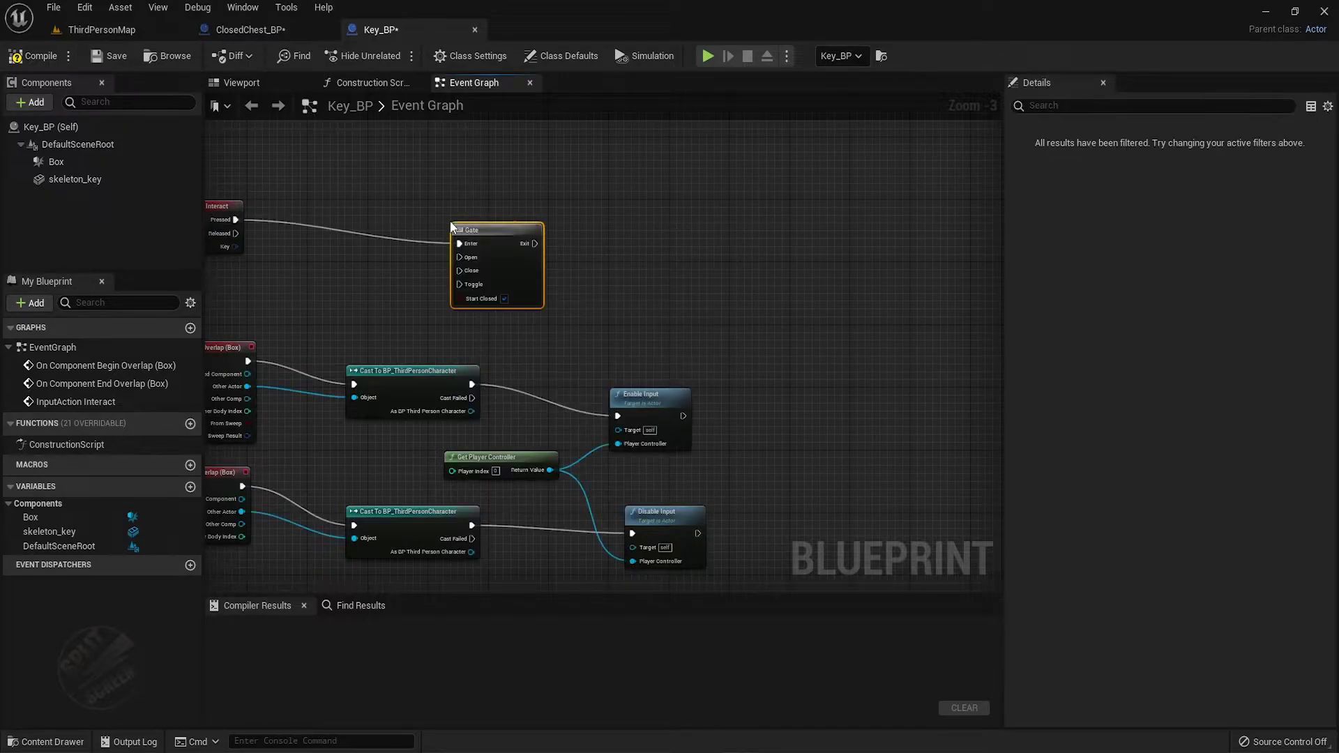
pyautogui.moveTo(491, 232); pyautogui.dragTo(777, 216)
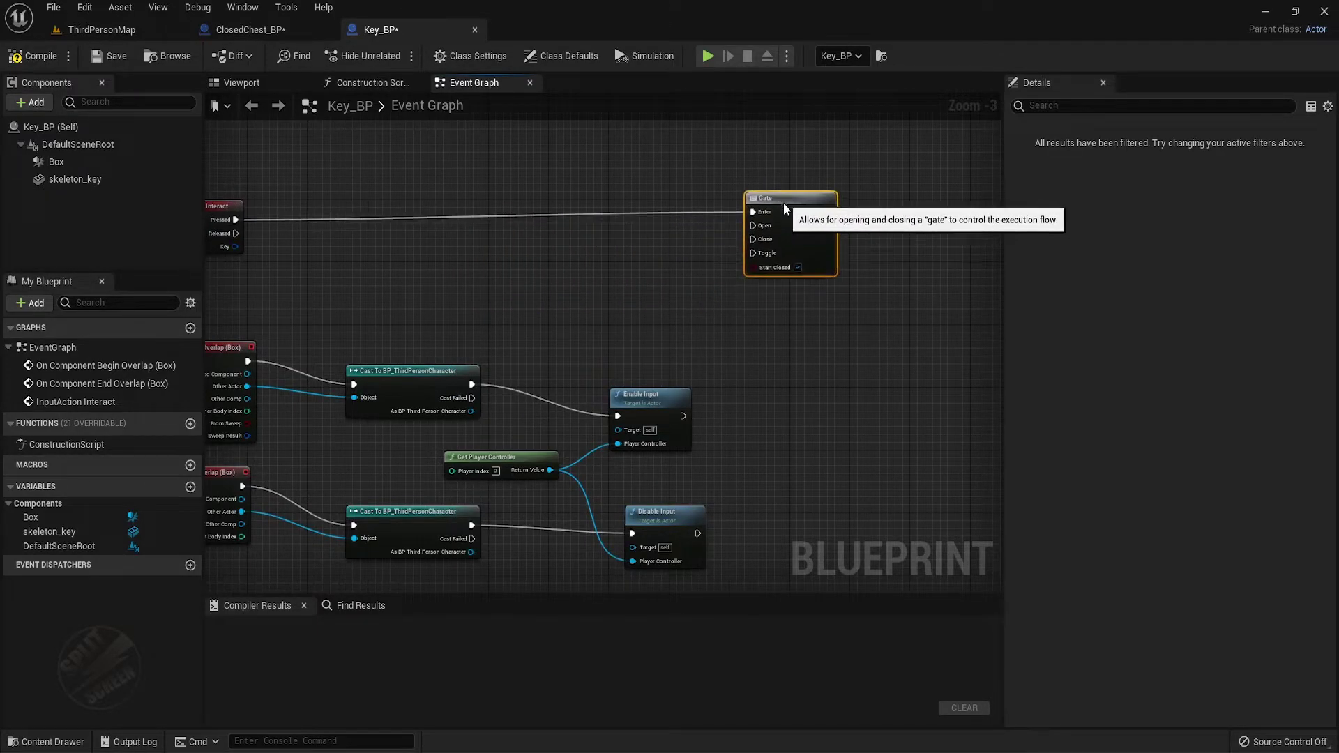
pyautogui.moveTo(683, 416); pyautogui.dragTo(745, 241)
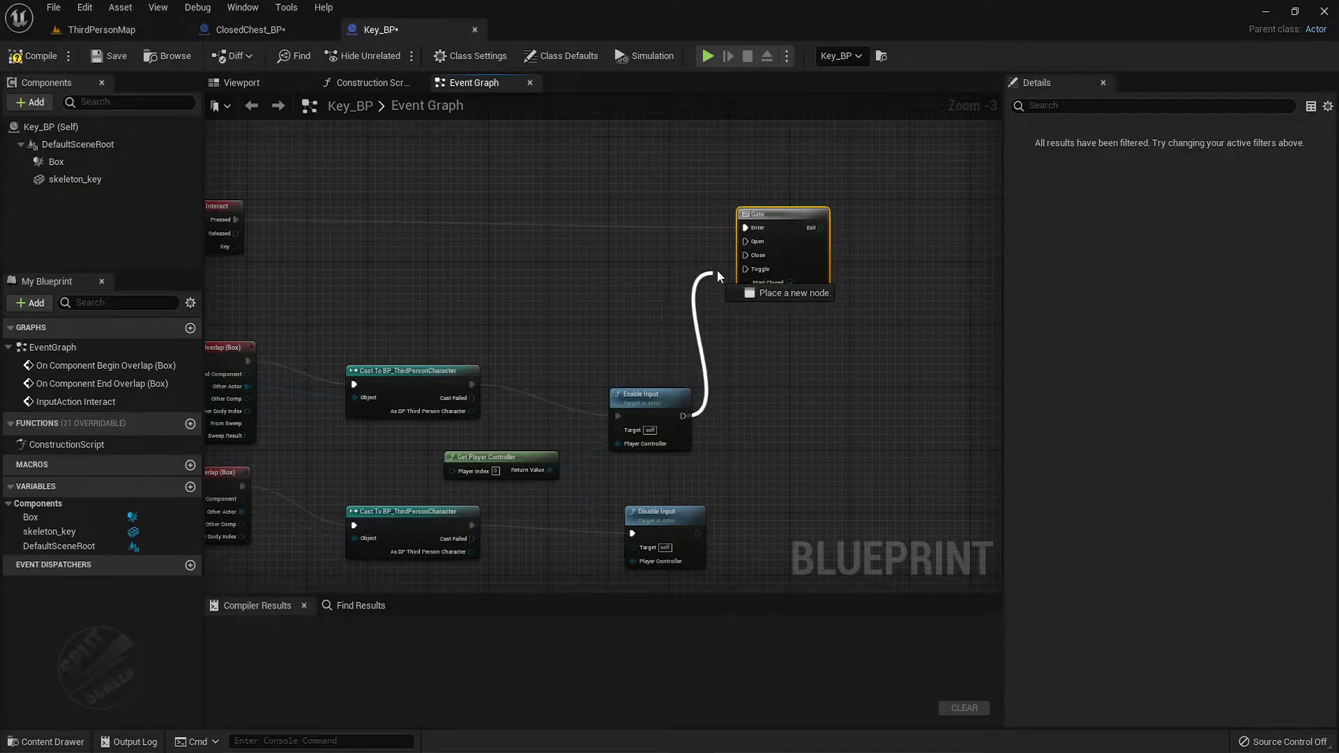
pyautogui.moveTo(697, 534); pyautogui.dragTo(746, 256)
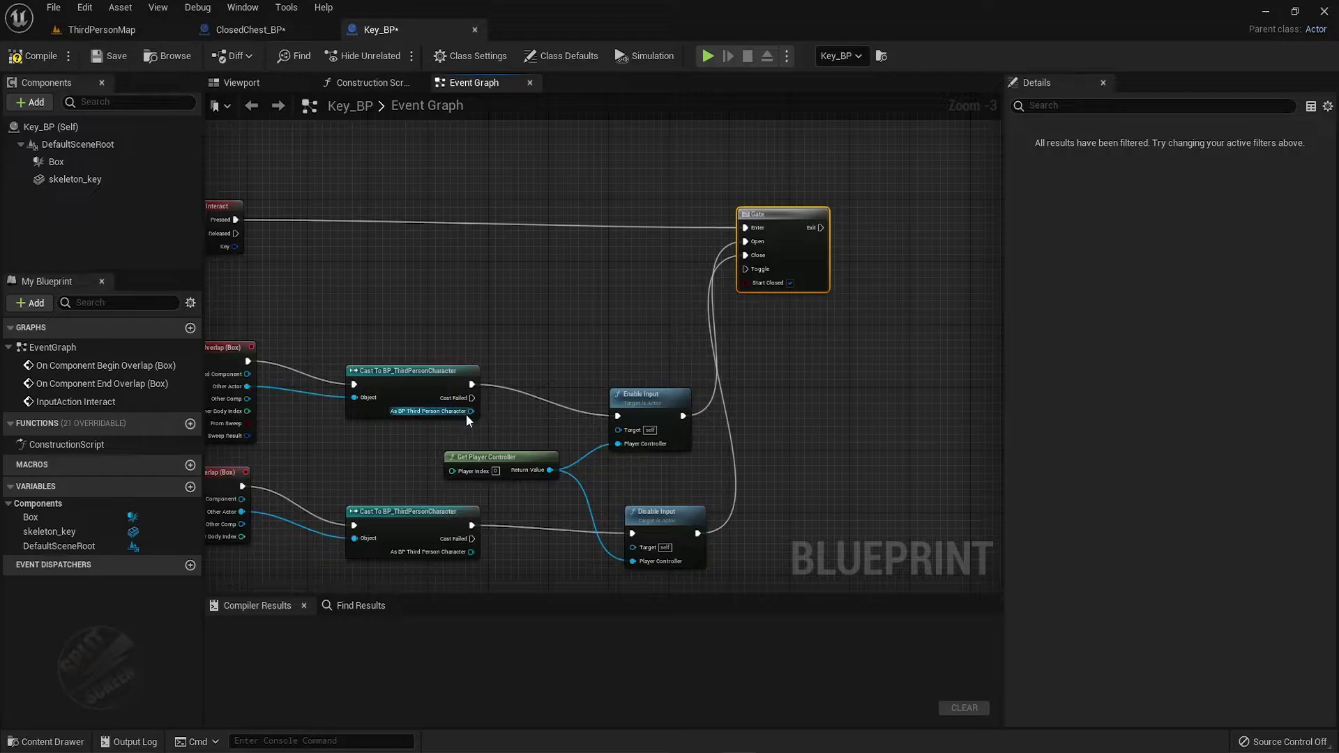
# Set the cast character's Has Key? to true from the Gate's exit.
pyautogui.moveTo(467, 413); pyautogui.dragTo(871, 268)
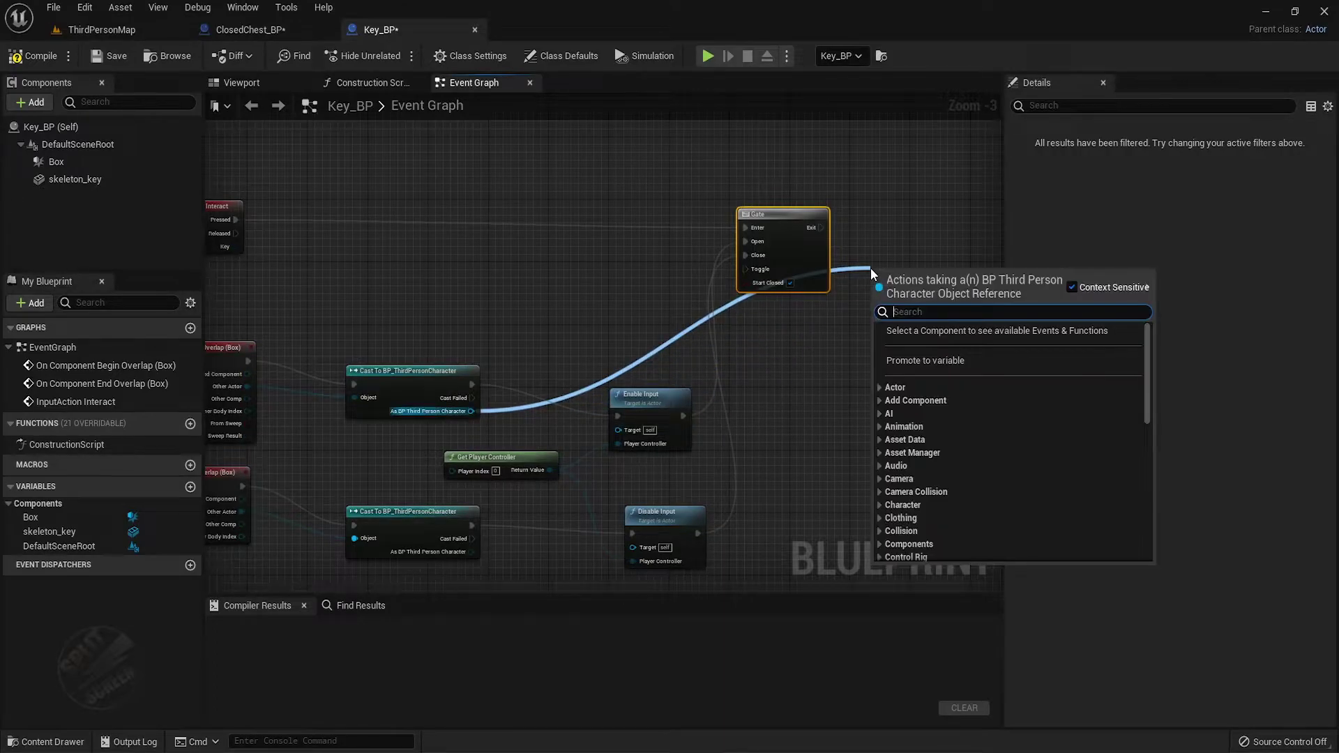
pyautogui.write('set')
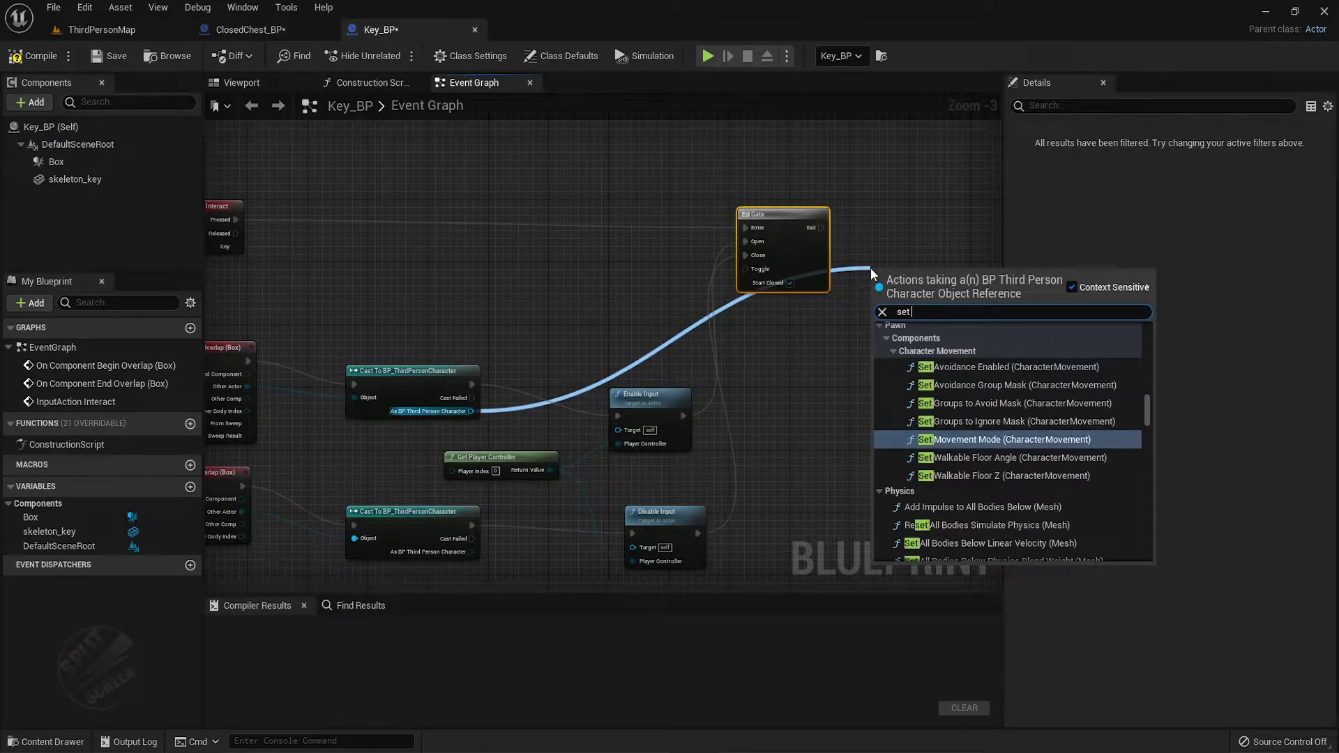
pyautogui.write(' has')
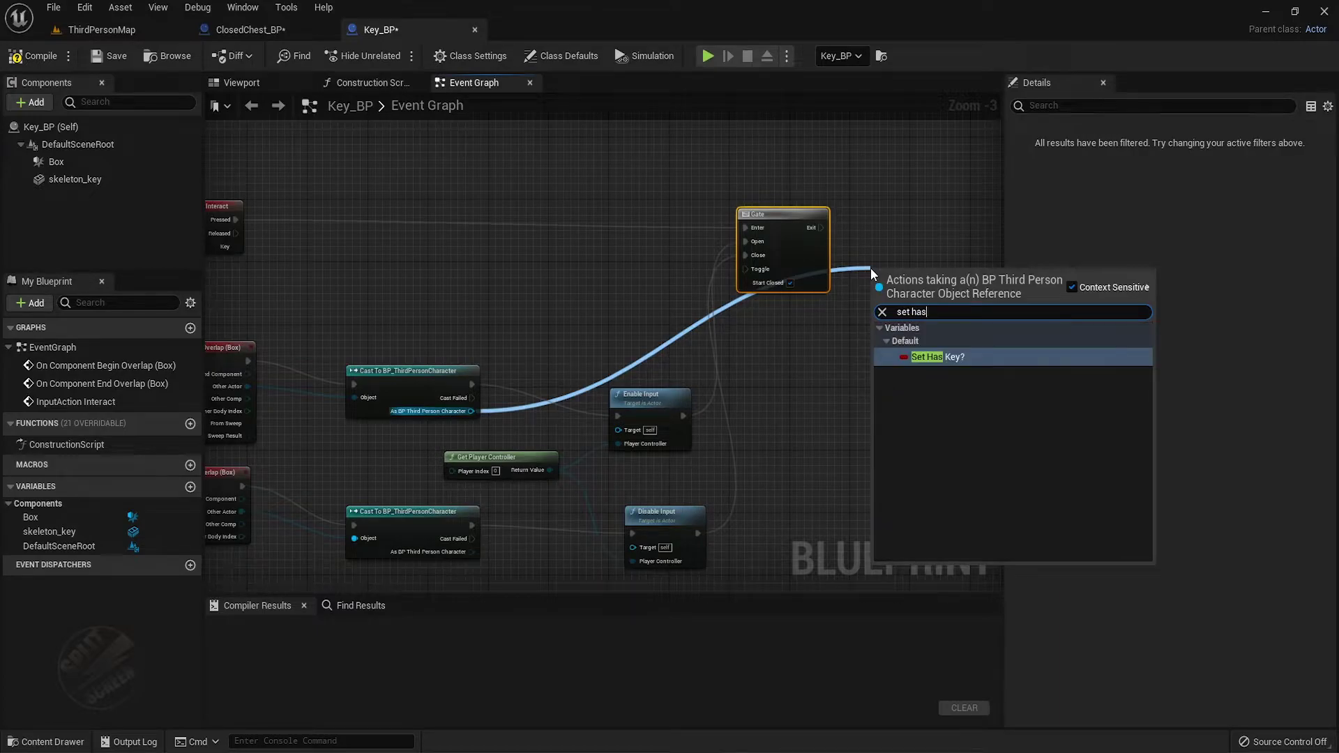
pyautogui.press('Return')
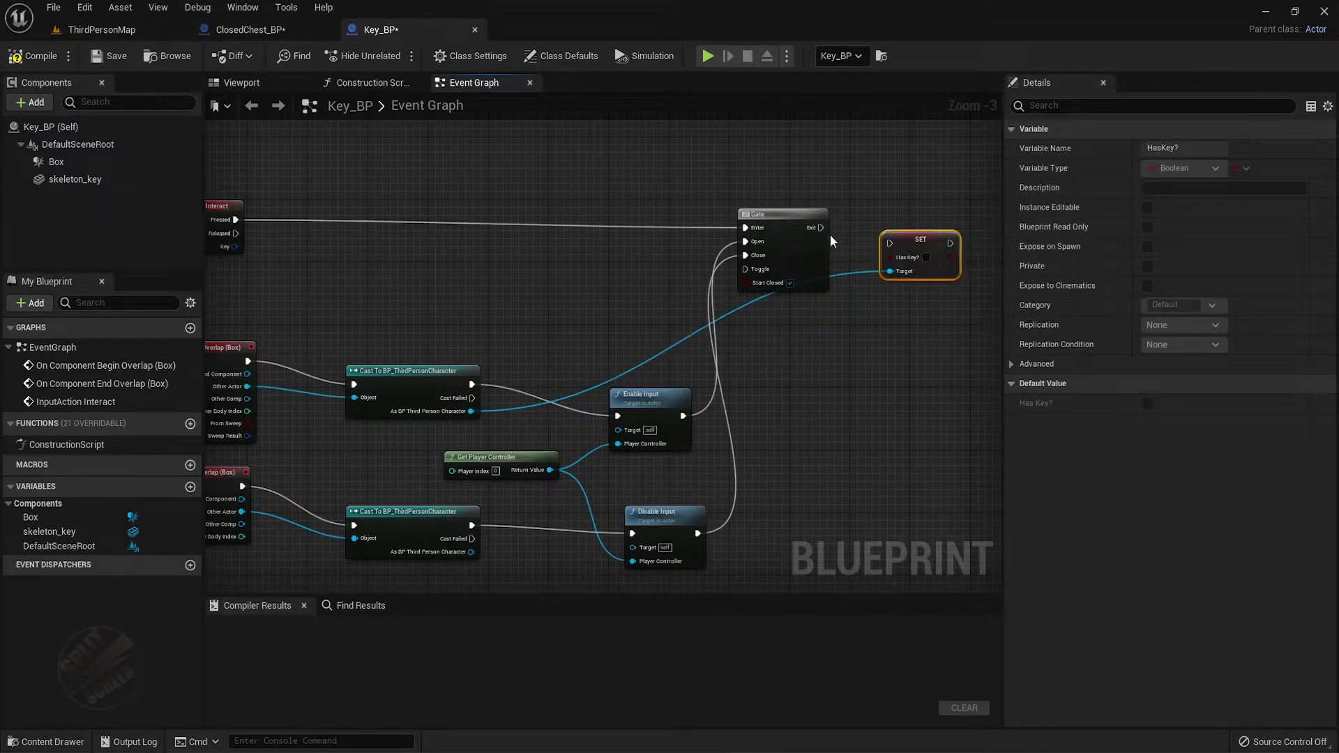
pyautogui.moveTo(820, 228); pyautogui.dragTo(889, 243)
pyautogui.moveTo(484, 297); pyautogui.dragTo(577, 266, button='right')
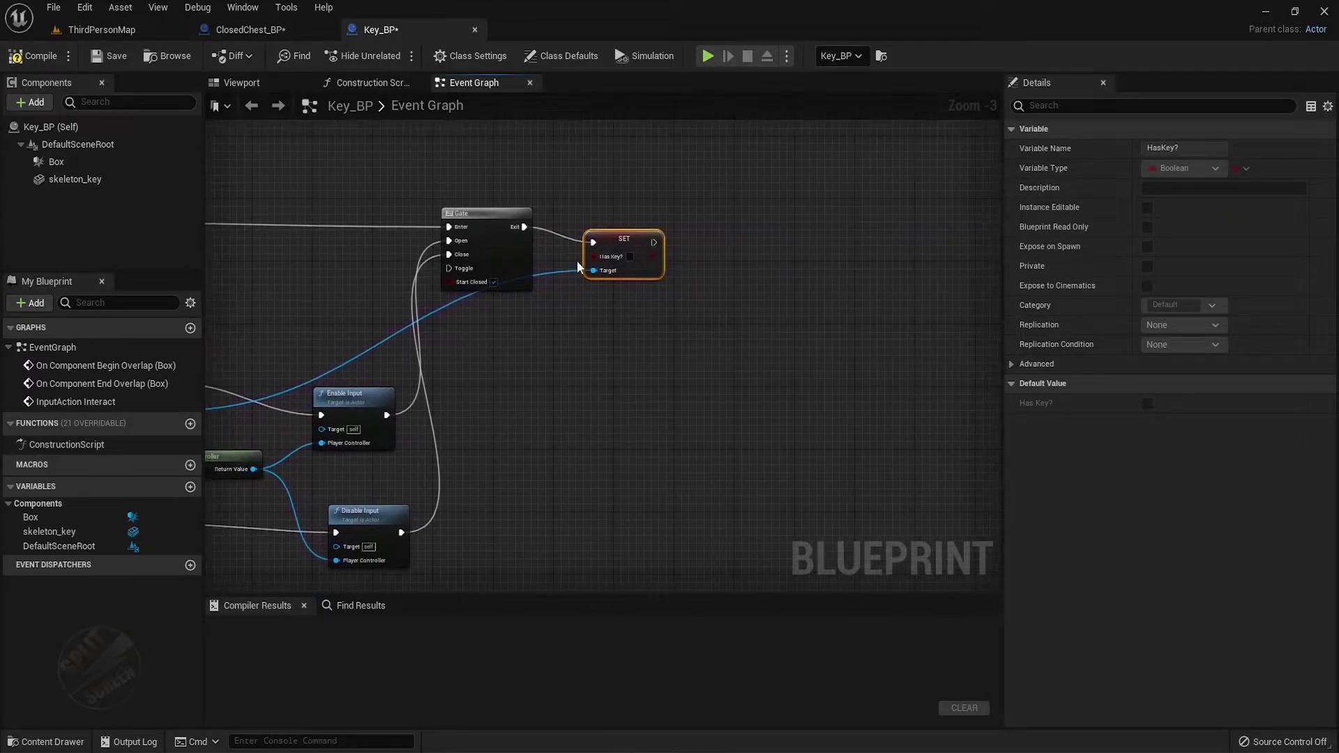
pyautogui.click(631, 257)
pyautogui.moveTo(636, 240)
pyautogui.mouseDown()
pyautogui.moveTo(667, 224)
pyautogui.moveTo(767, 255)
pyautogui.mouseUp()
# Destroy the key actor after Has Key? is set.
pyautogui.write('dest')
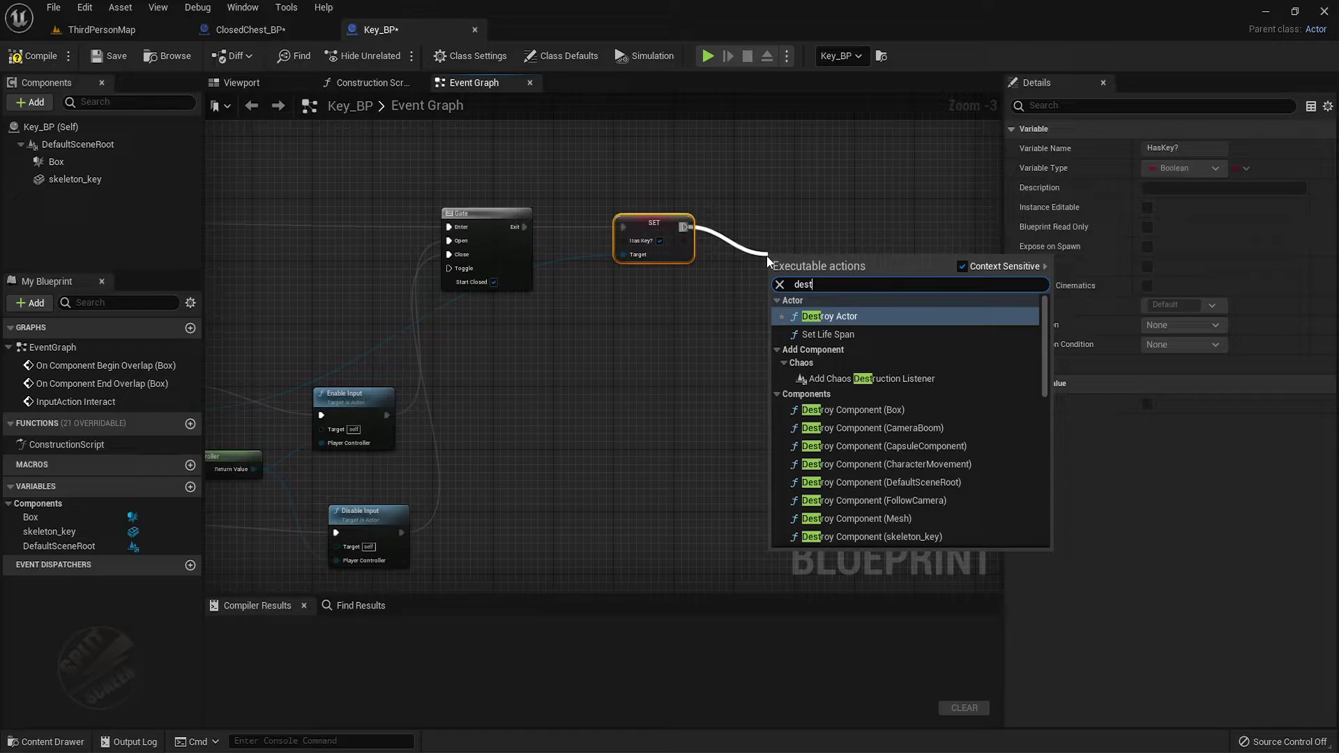
pyautogui.write('roy')
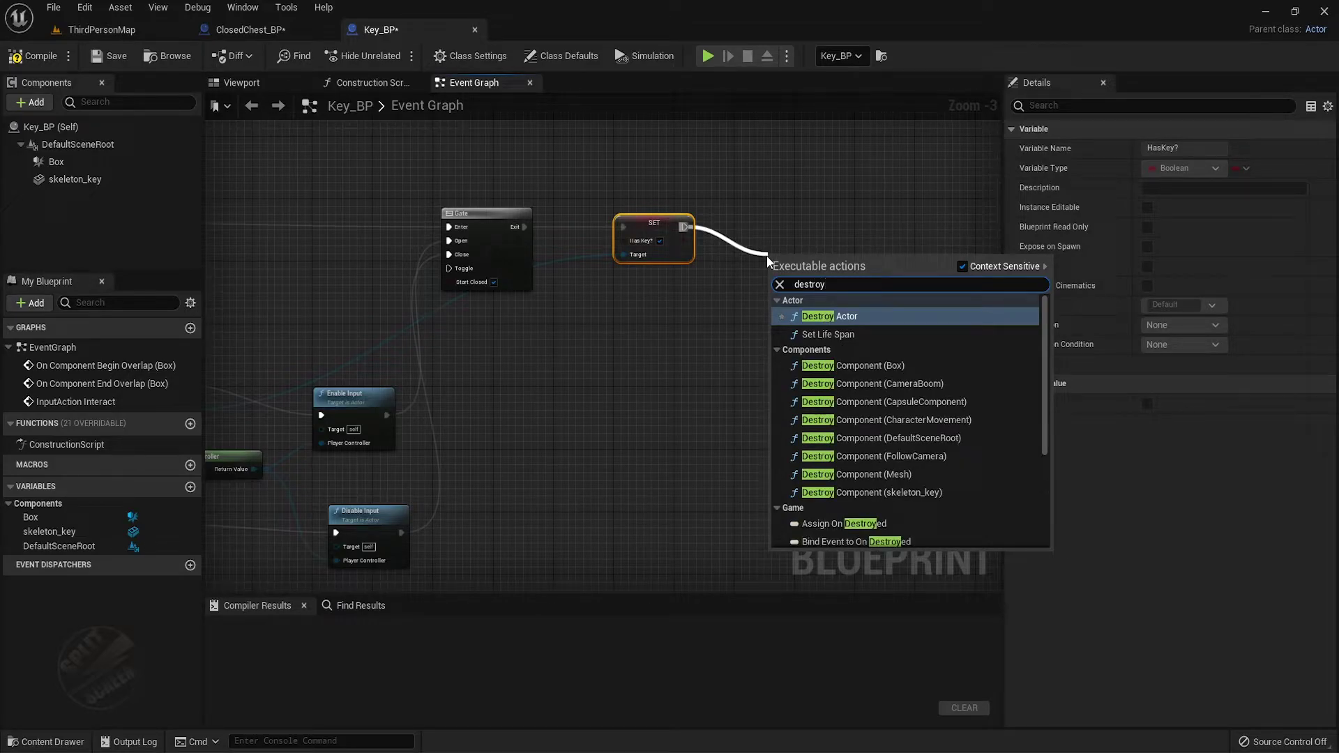
pyautogui.write(' ac')
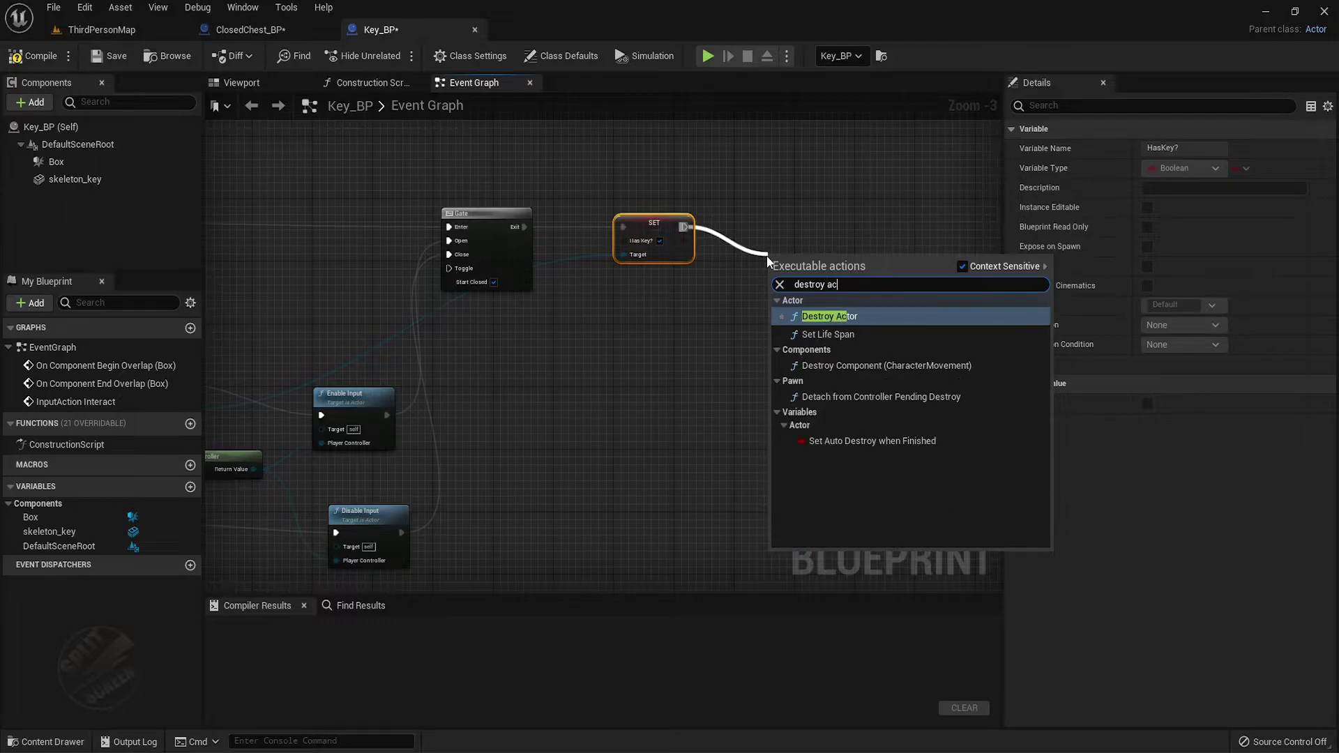
pyautogui.press('Return')
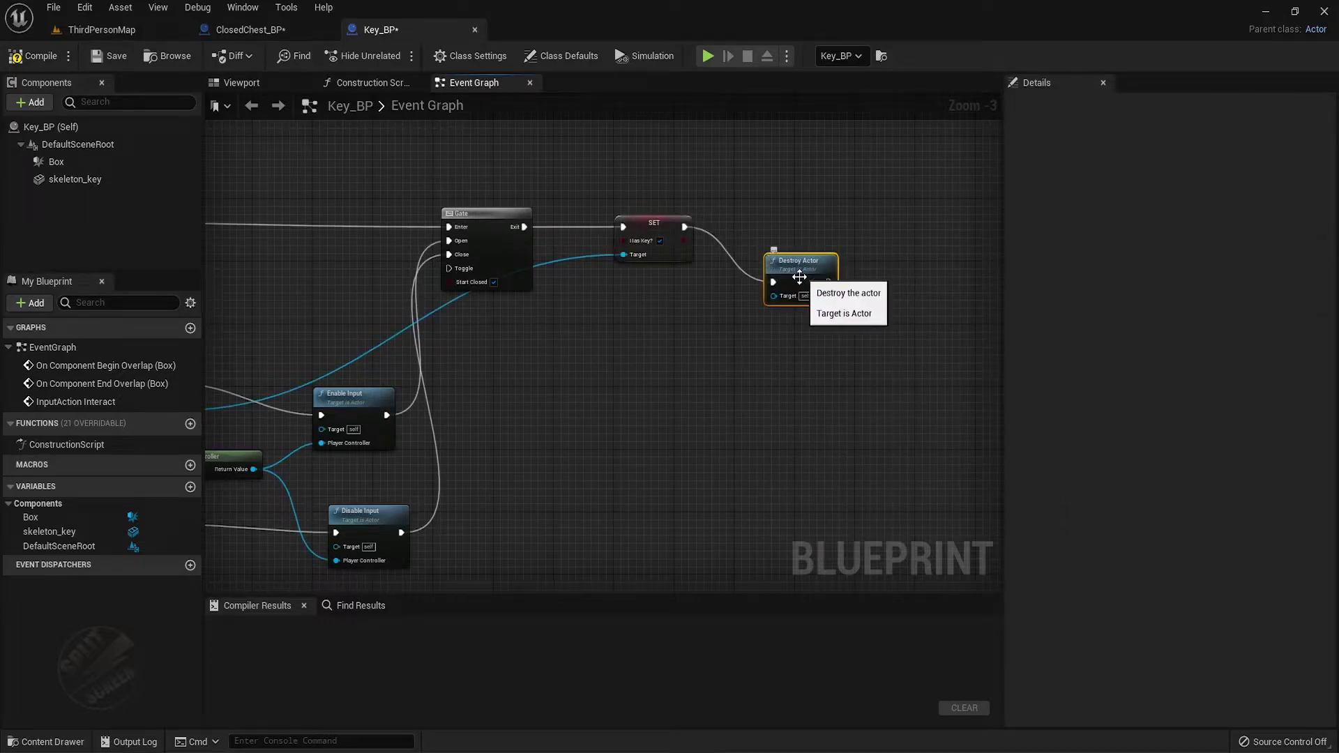
pyautogui.moveTo(769, 262); pyautogui.dragTo(791, 223)
# Compile Key_BP and open ClosedChest_BP from the TreasureChest folder.
pyautogui.click(39, 56)
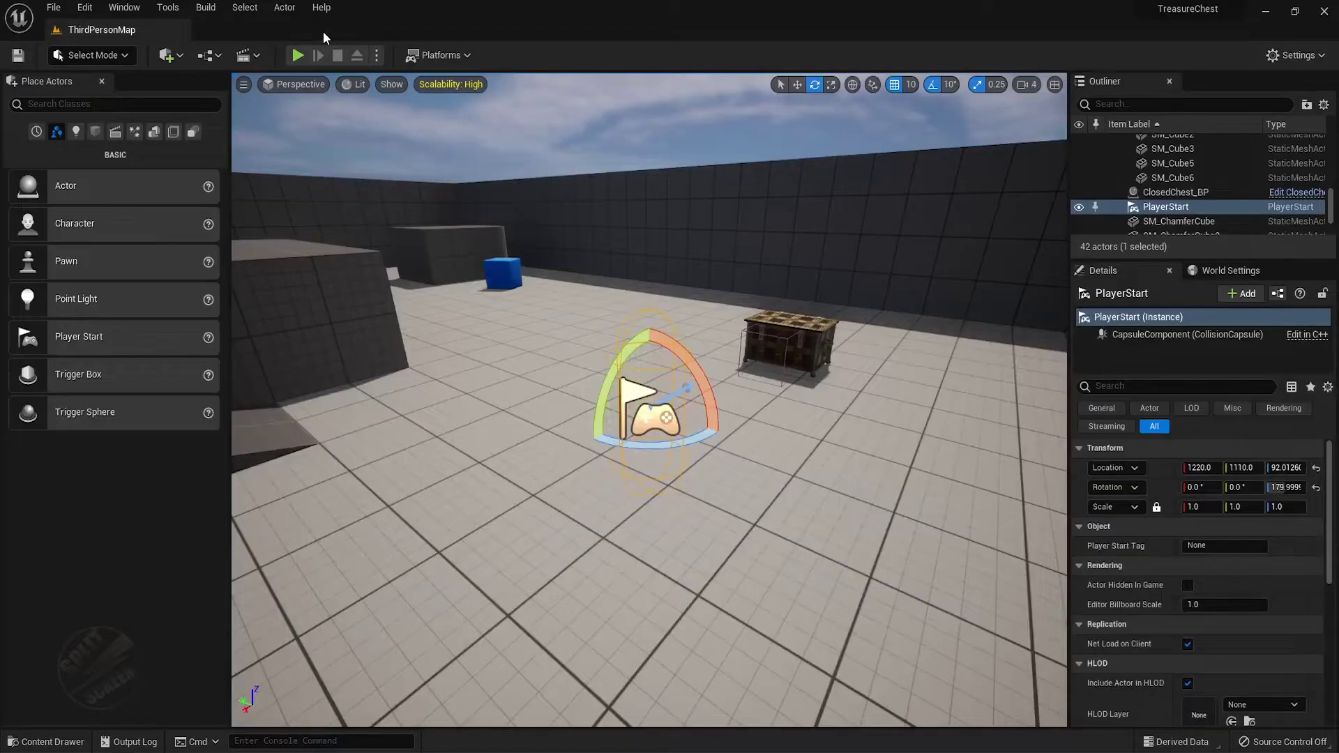
pyautogui.click(49, 742)
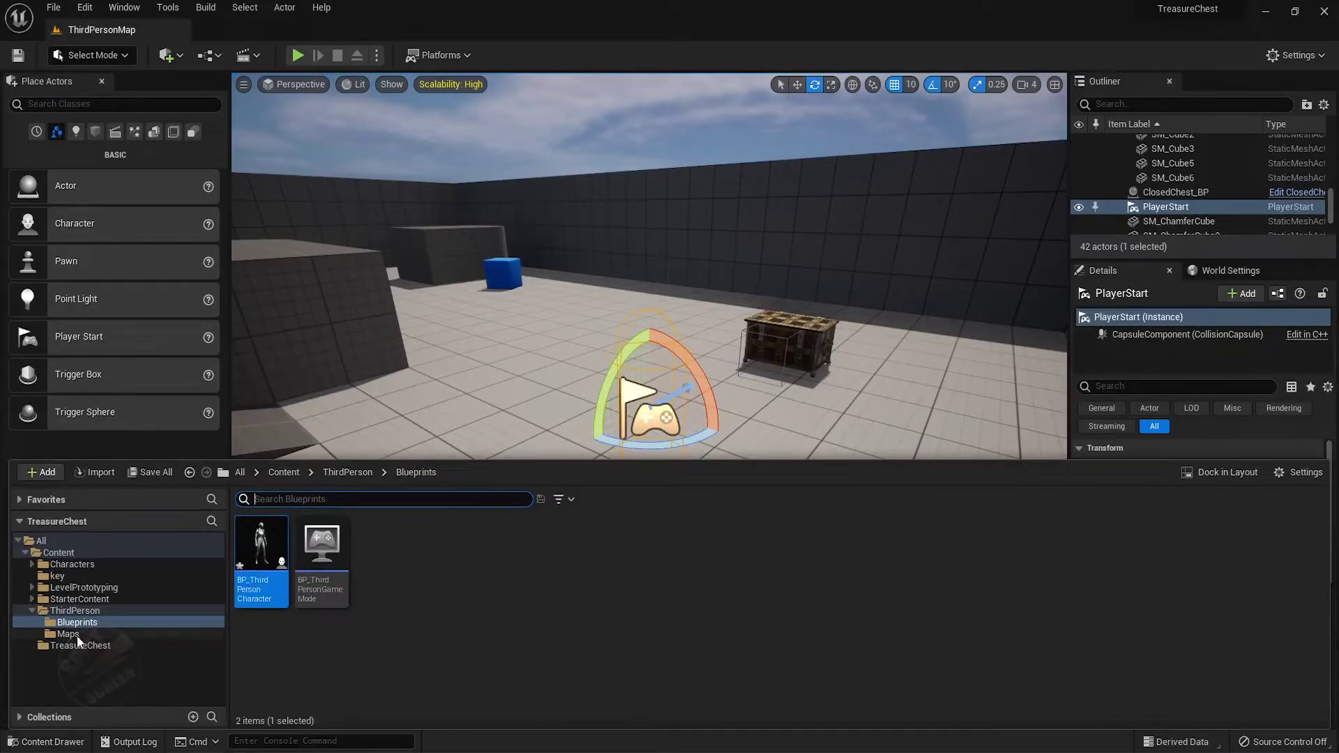
pyautogui.click(73, 646)
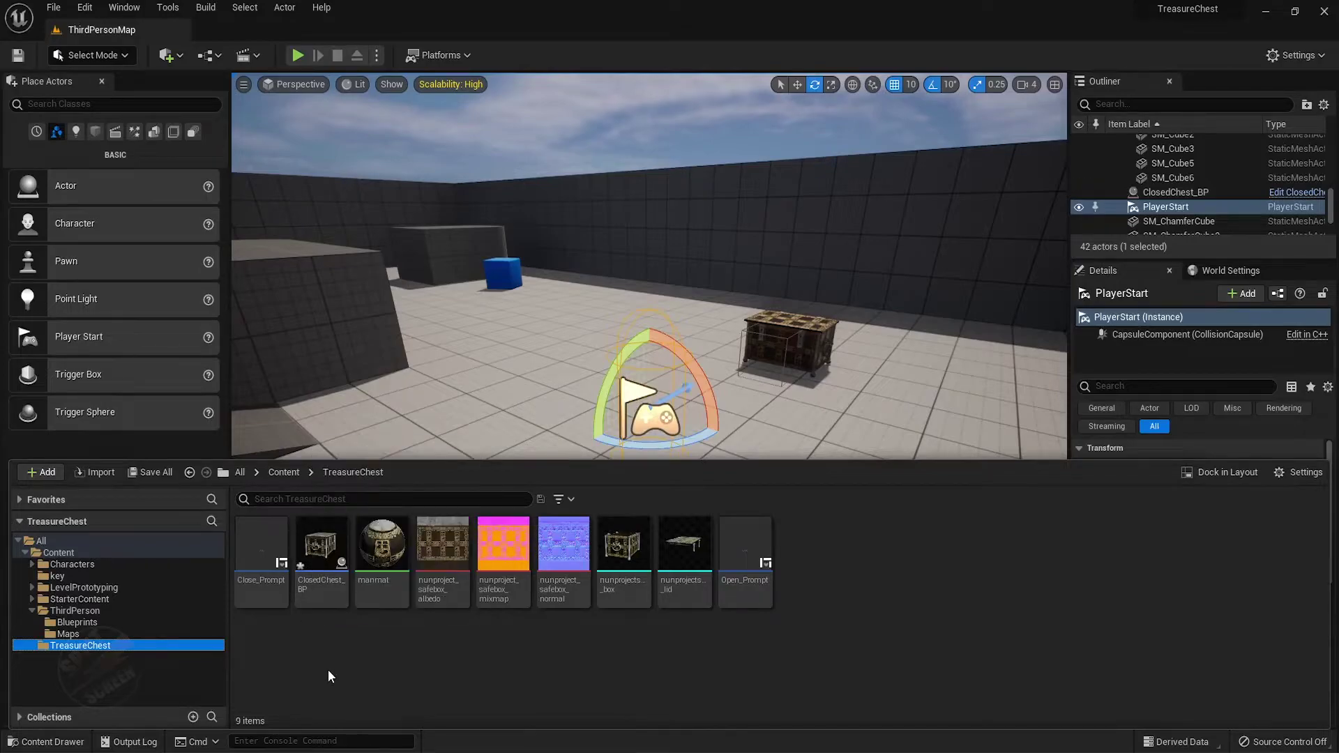
pyautogui.doubleClick(322, 574)
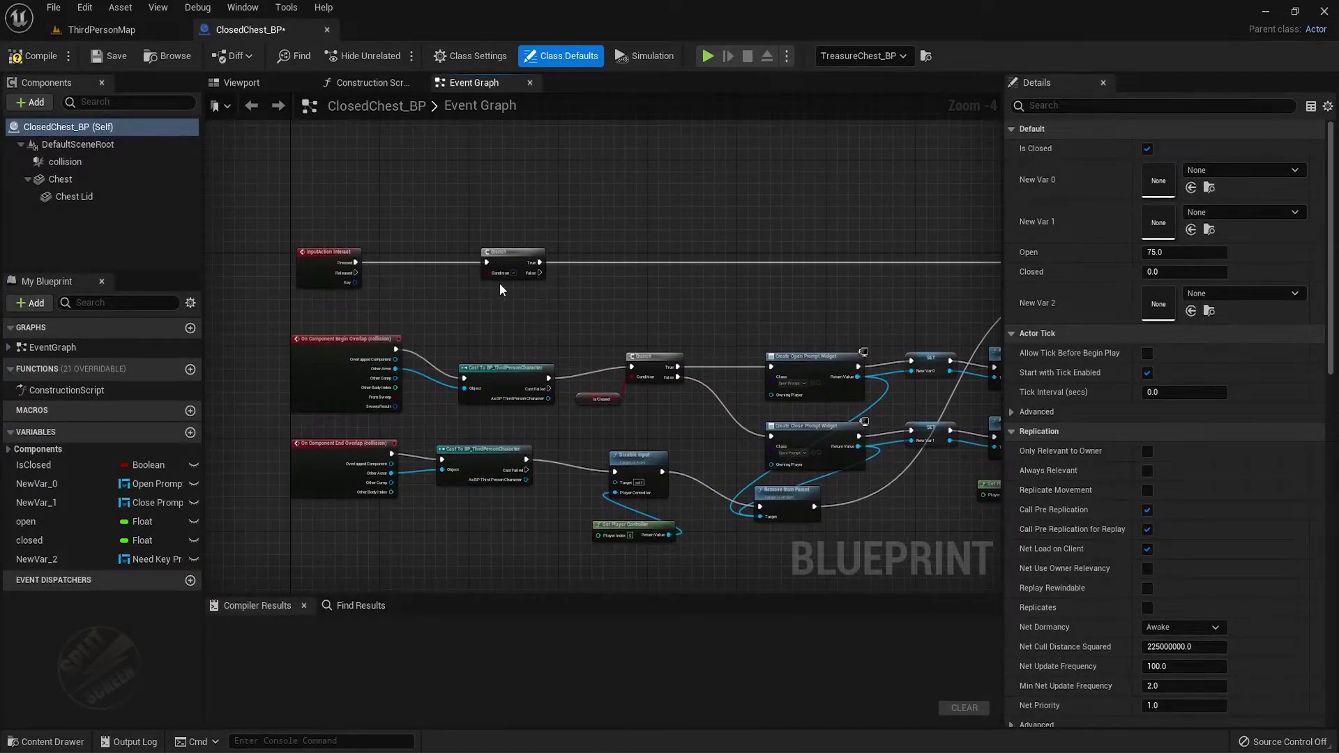
# Wire the cast character's Has Key? getter into the Interact Branch condition and compile ClosedChest_BP.
pyautogui.moveTo(548, 398); pyautogui.dragTo(504, 323)
pyautogui.write('get ')
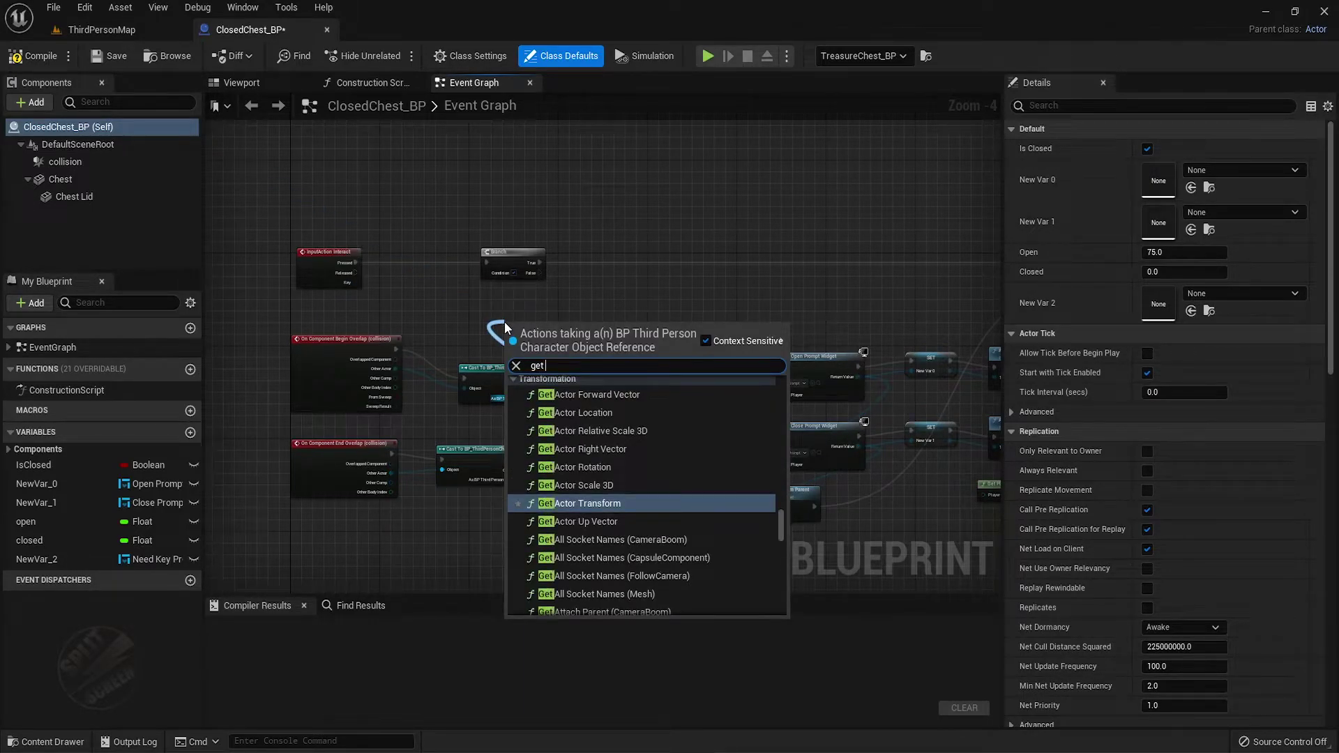
pyautogui.write('has')
pyautogui.press('Return')
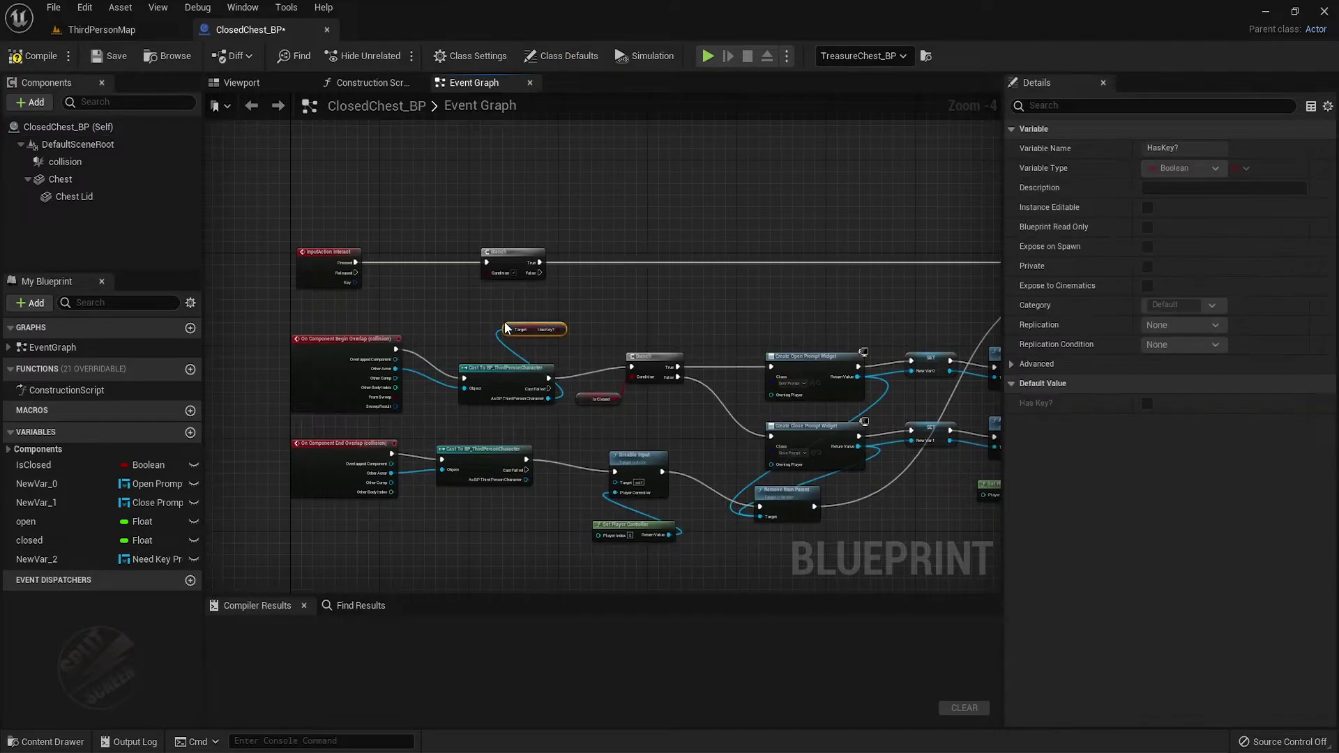
pyautogui.moveTo(562, 329); pyautogui.dragTo(490, 274)
pyautogui.moveTo(588, 297); pyautogui.dragTo(566, 338, button='right')
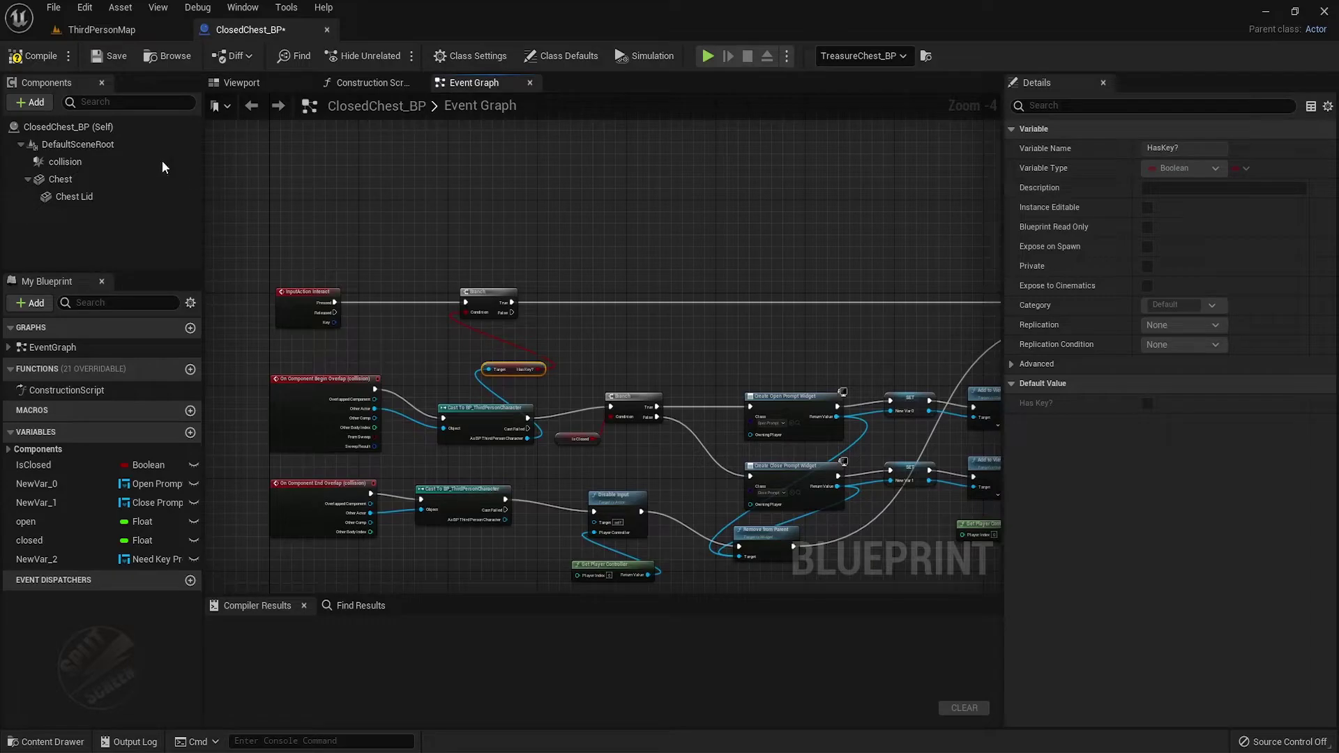
pyautogui.click(14, 59)
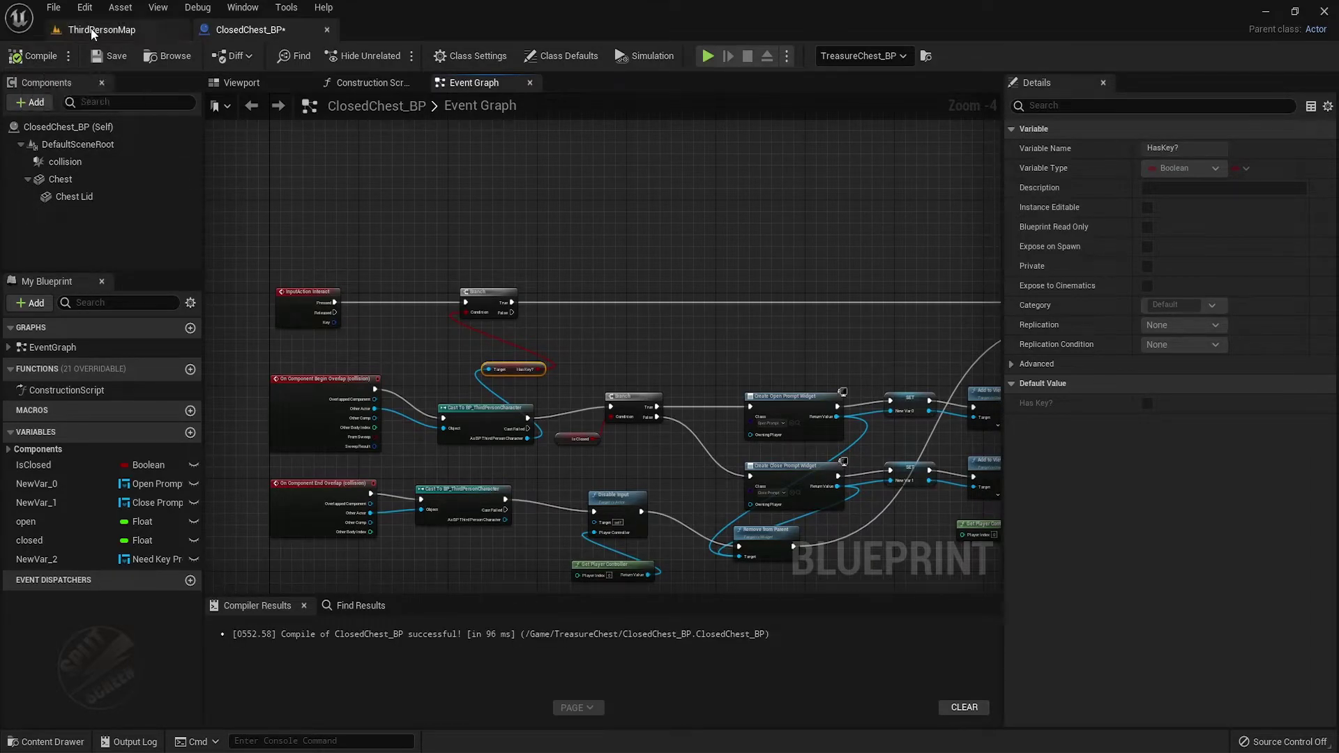
# Return to ThirdPersonMap and run a quick play test of the level.
pyautogui.click(182, 35)
pyautogui.click(299, 62)
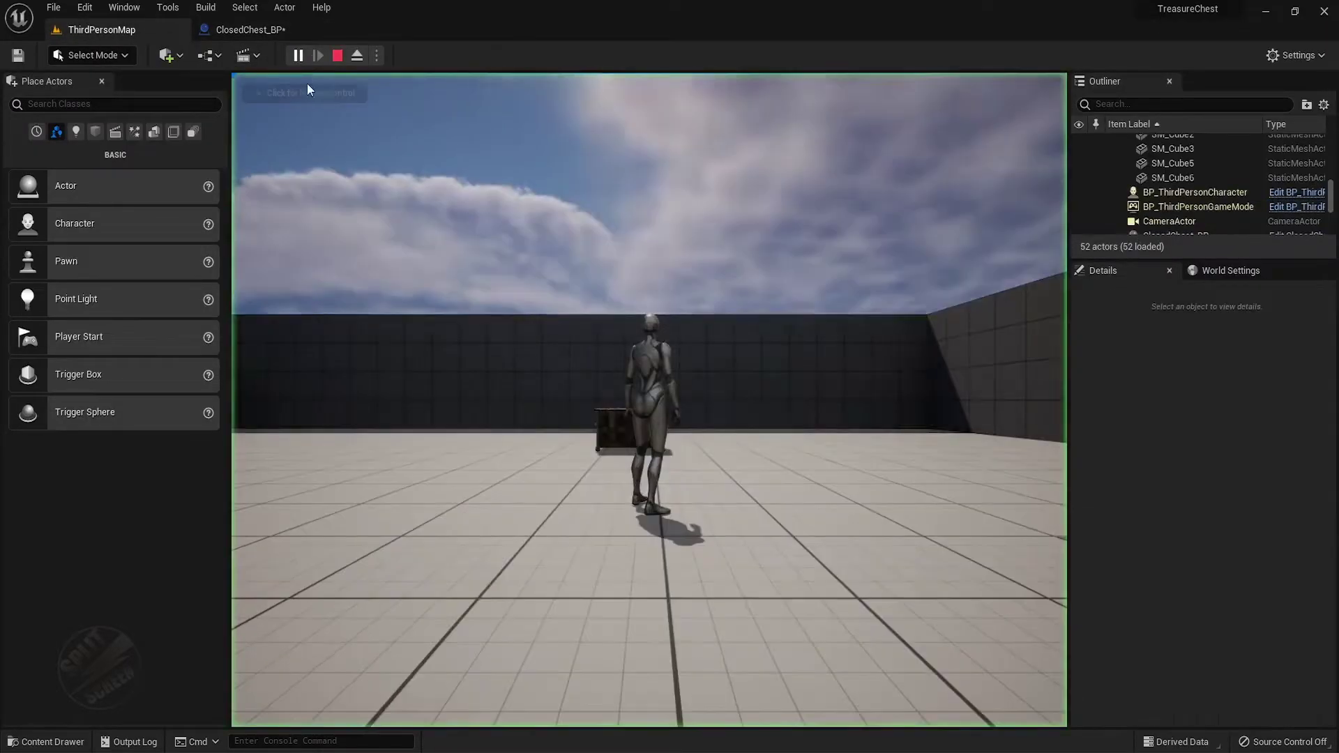
pyautogui.press('Escape')
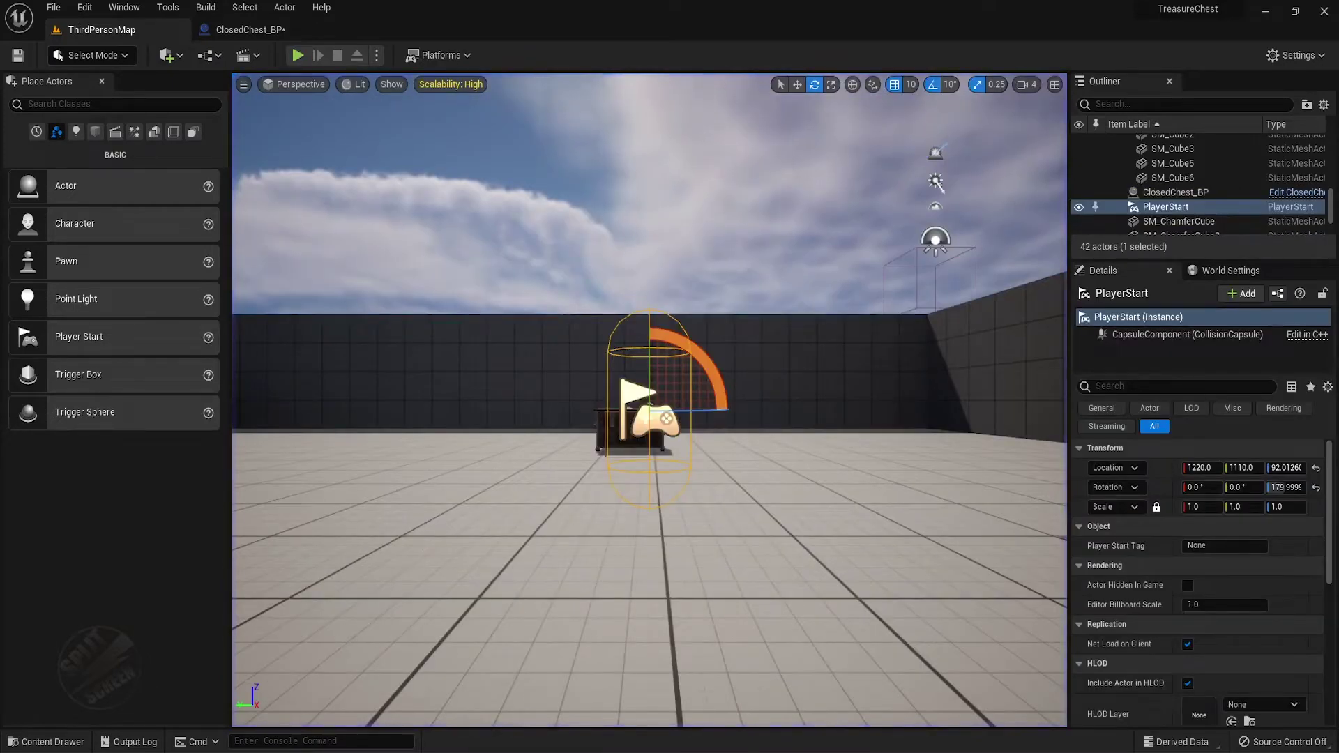
pyautogui.moveTo(609, 505); pyautogui.dragTo(558, 558)
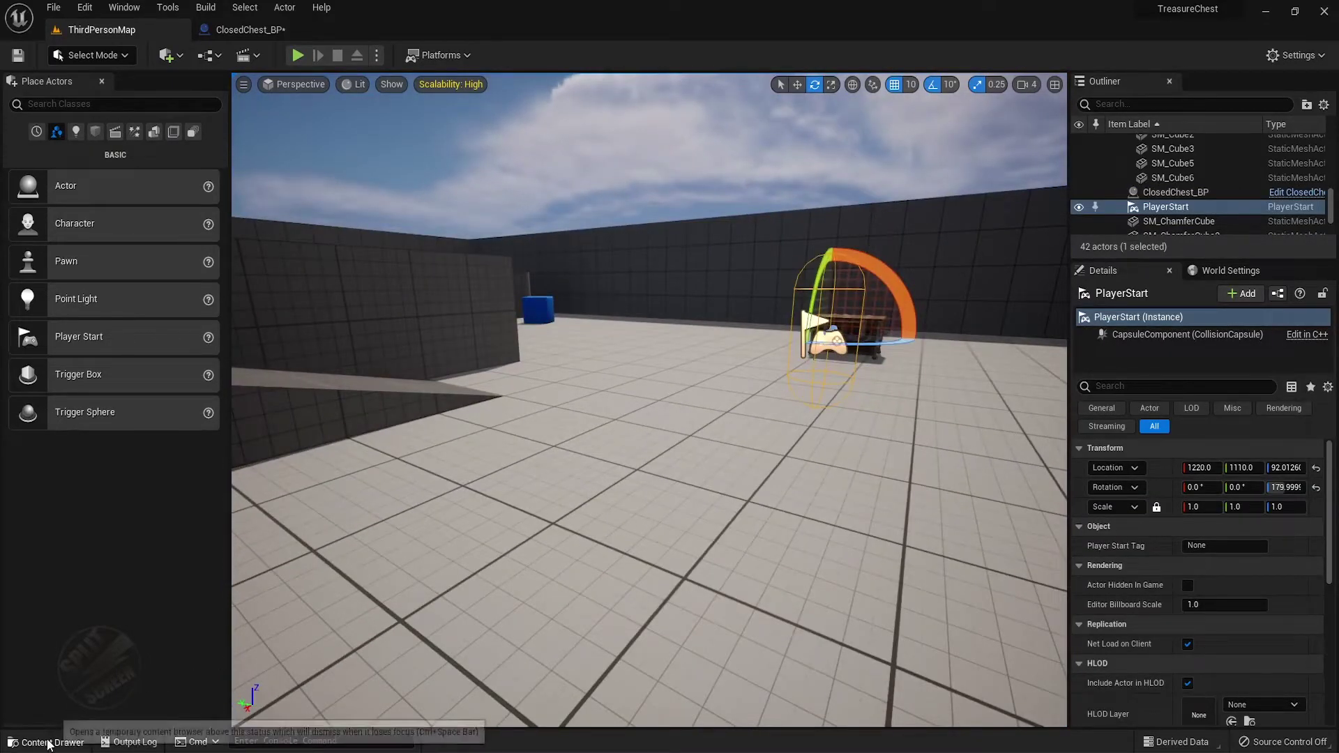
# Place a Key_BP actor from the key folder into the level and raise it to 20.
pyautogui.click(46, 742)
pyautogui.click(69, 575)
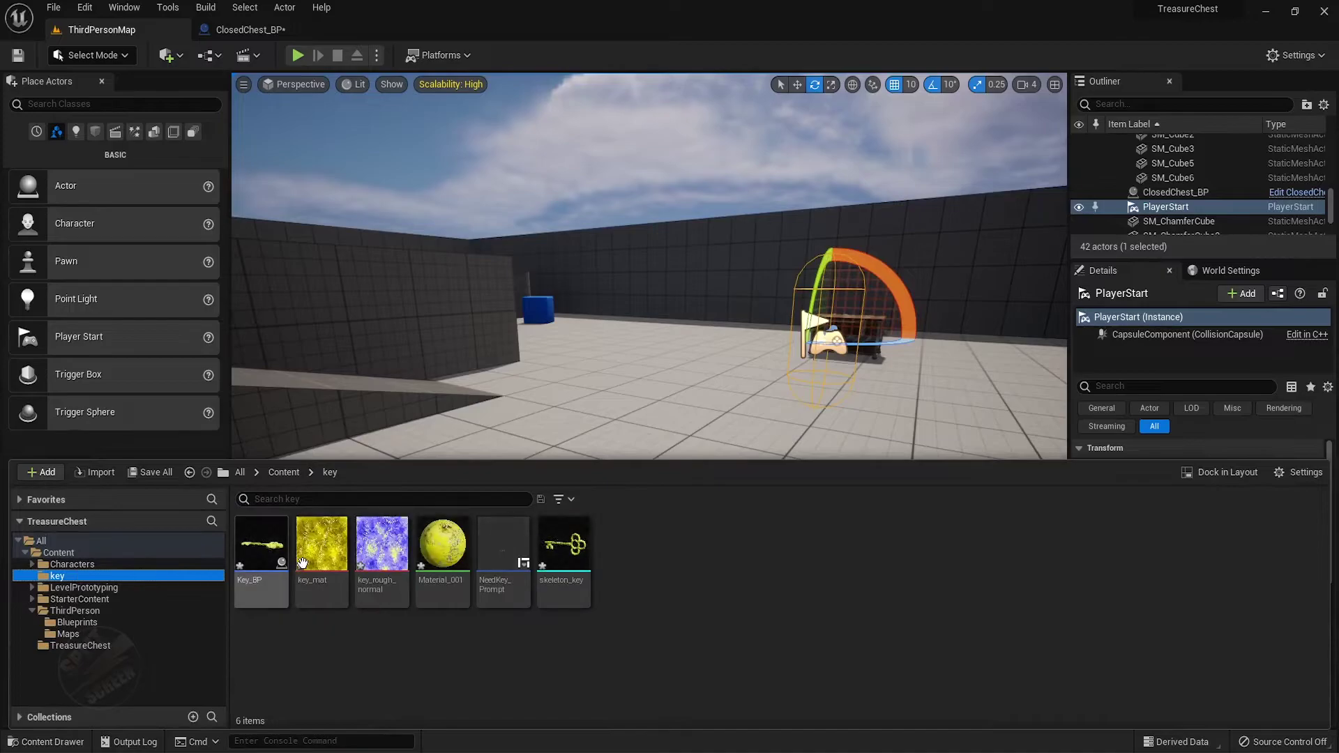
pyautogui.moveTo(262, 551)
pyautogui.mouseDown()
pyautogui.moveTo(775, 492)
pyautogui.moveTo(783, 438)
pyautogui.mouseUp()
pyautogui.press('w')
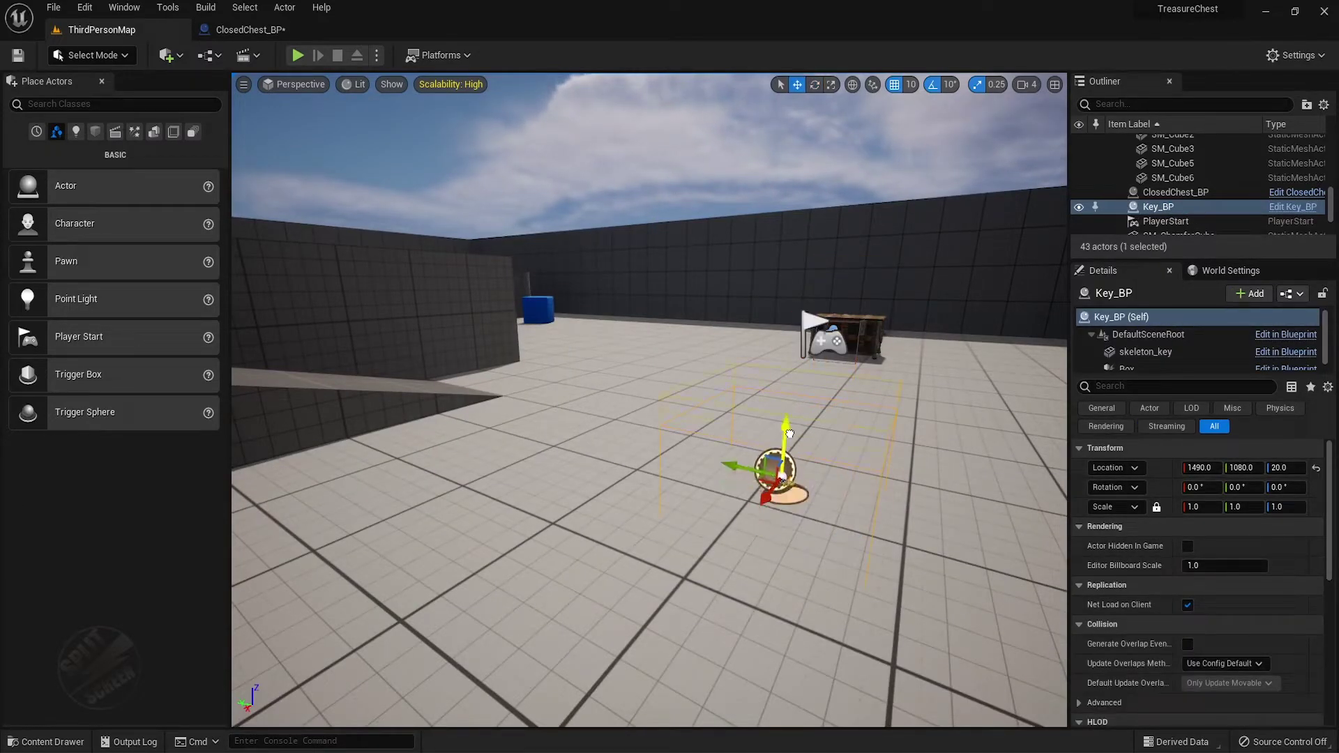
pyautogui.moveTo(783, 438)
pyautogui.mouseDown(button='right')
pyautogui.moveTo(627, 446)
pyautogui.moveTo(649, 418)
pyautogui.mouseUp(button='right')
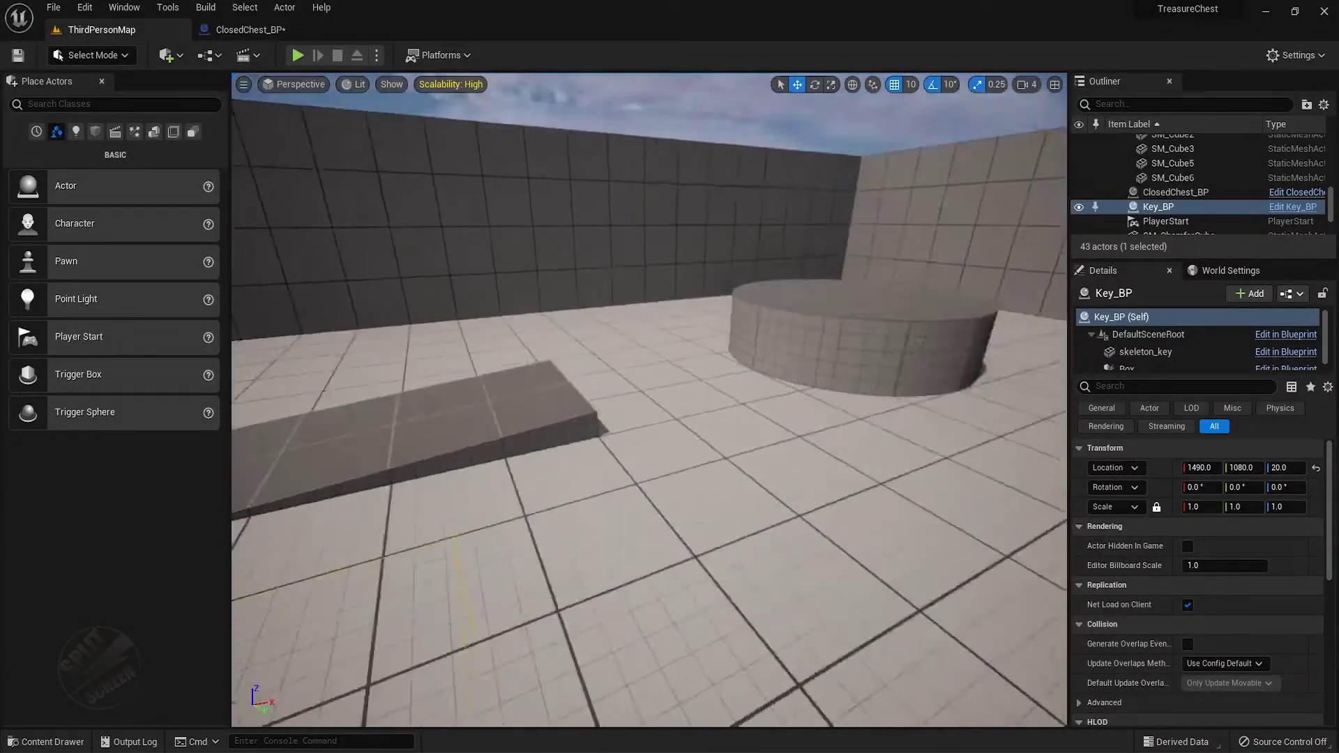
# Move the key toward the round platform and raise it to 120 units high.
pyautogui.moveTo(649, 418); pyautogui.dragTo(419, 628, button='right')
pyautogui.moveTo(571, 680); pyautogui.dragTo(614, 697)
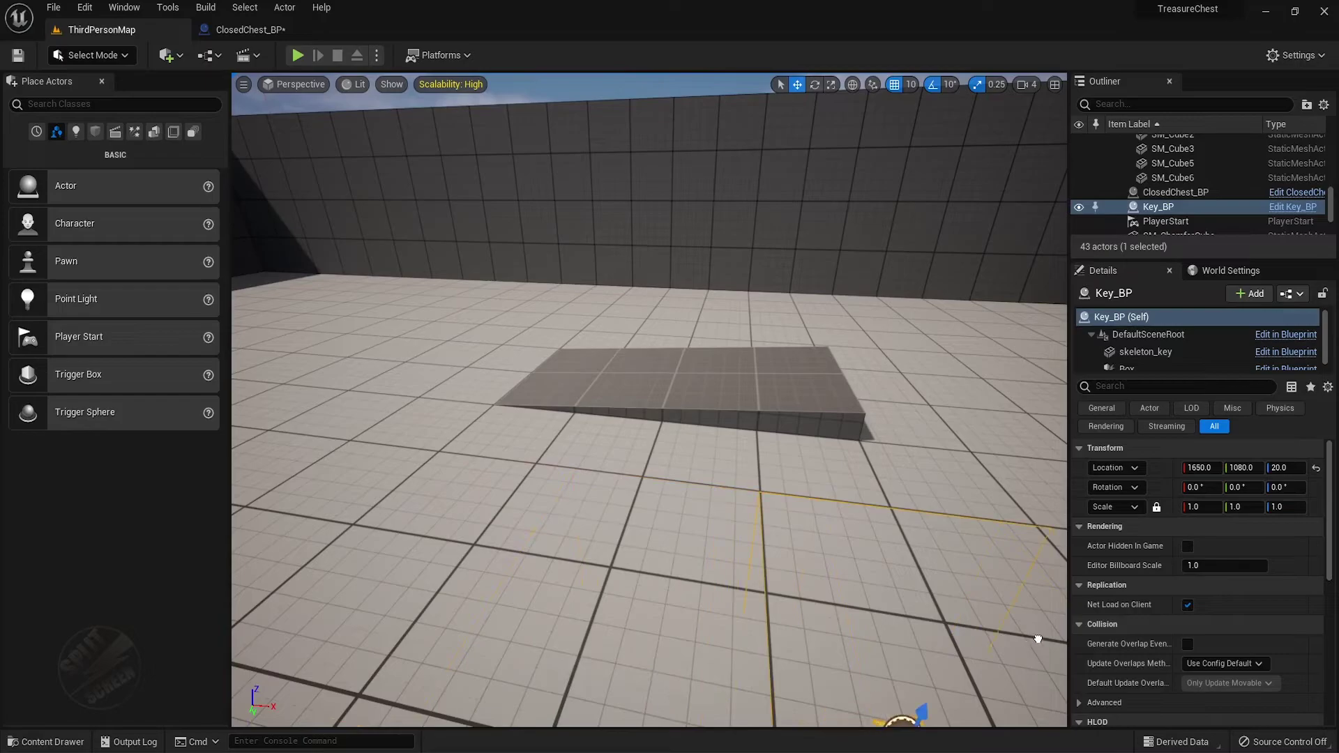
pyautogui.moveTo(614, 697); pyautogui.dragTo(698, 690, button='right')
pyautogui.moveTo(604, 546)
pyautogui.mouseDown()
pyautogui.moveTo(633, 371)
pyautogui.moveTo(899, 259)
pyautogui.mouseUp()
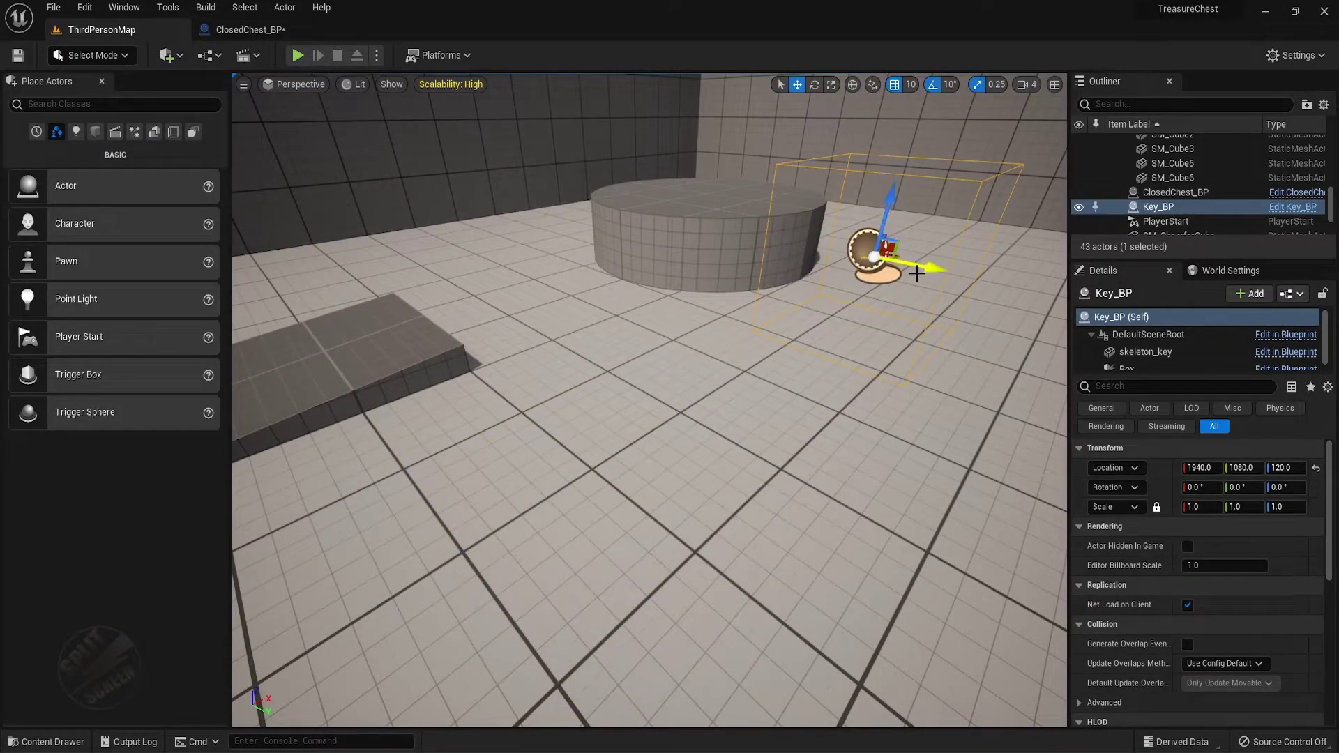
pyautogui.moveTo(898, 259); pyautogui.dragTo(768, 349, button='right')
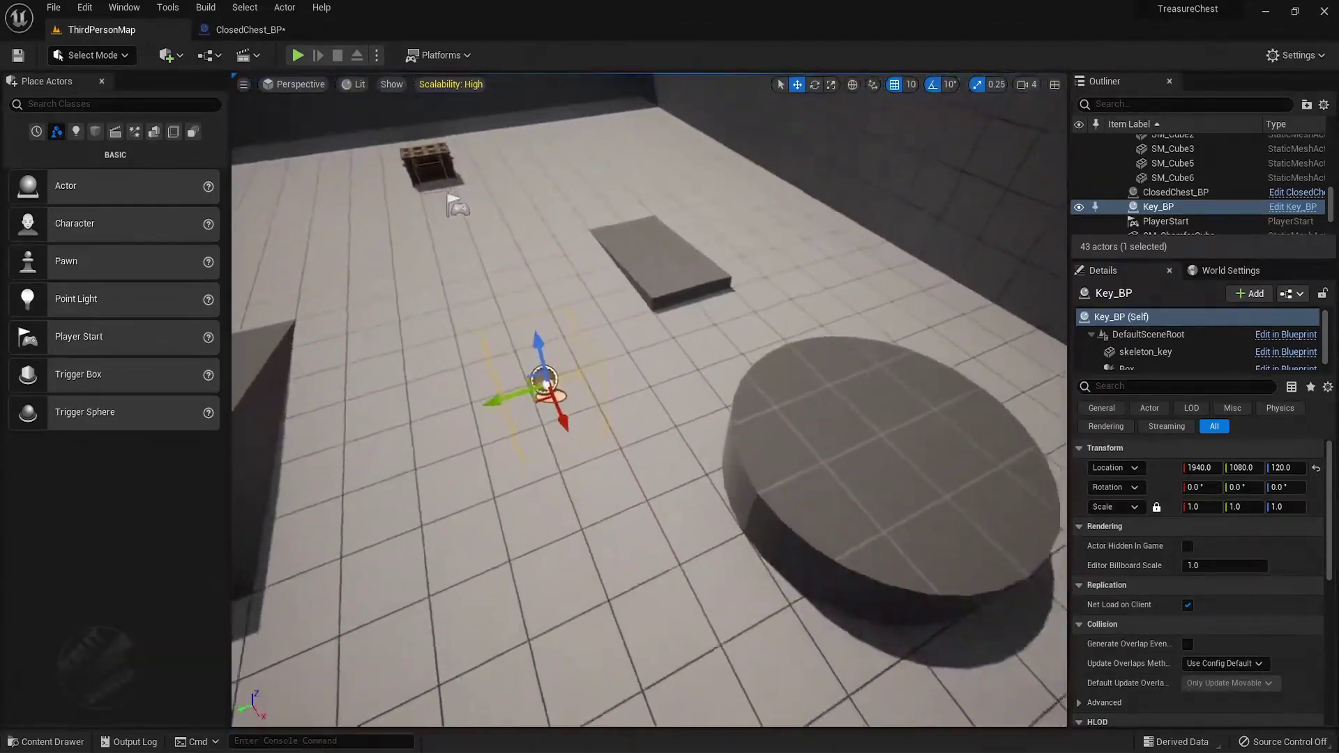
pyautogui.moveTo(547, 403); pyautogui.dragTo(547, 403, button='right')
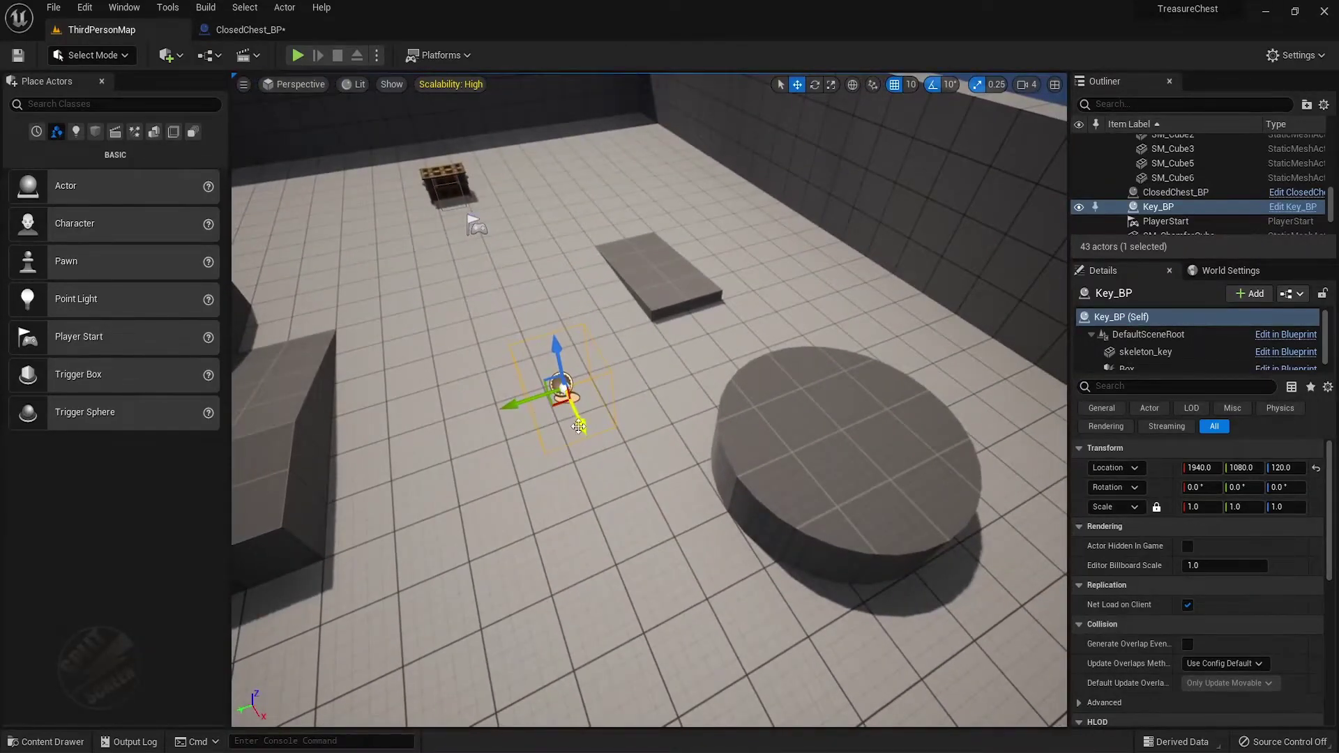
# Move Key_BP over the round platform, lowering it toward the platform top.
pyautogui.moveTo(578, 426); pyautogui.dragTo(591, 527)
pyautogui.moveTo(544, 479); pyautogui.dragTo(726, 415)
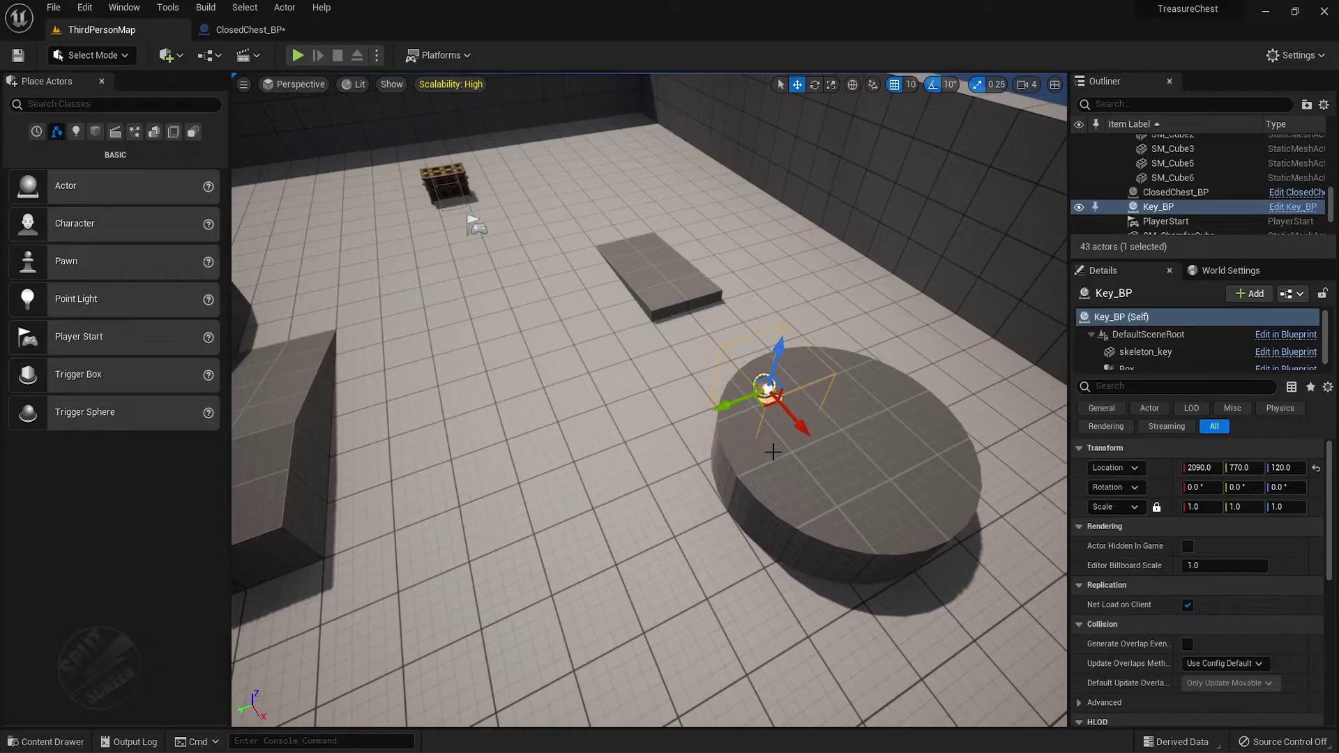
pyautogui.moveTo(725, 415); pyautogui.dragTo(774, 450, button='right')
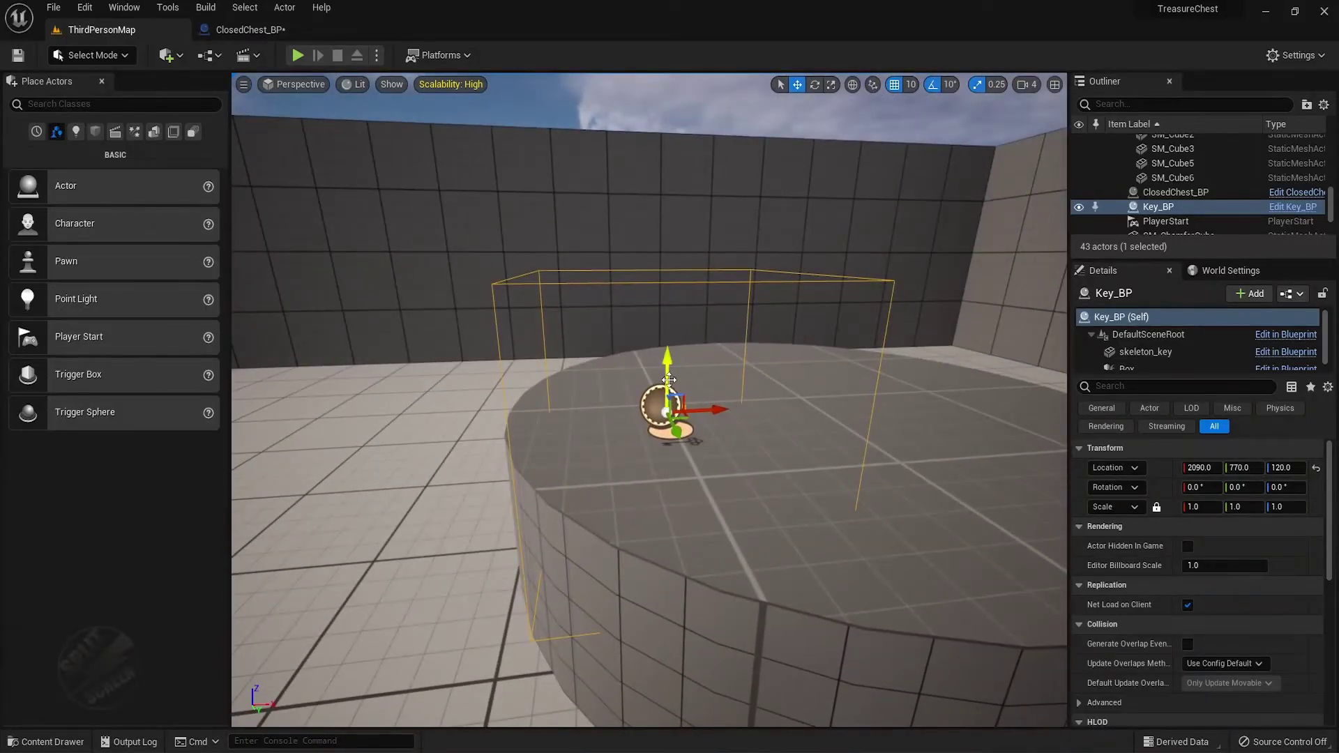
pyautogui.moveTo(666, 390); pyautogui.dragTo(666, 391, button='right')
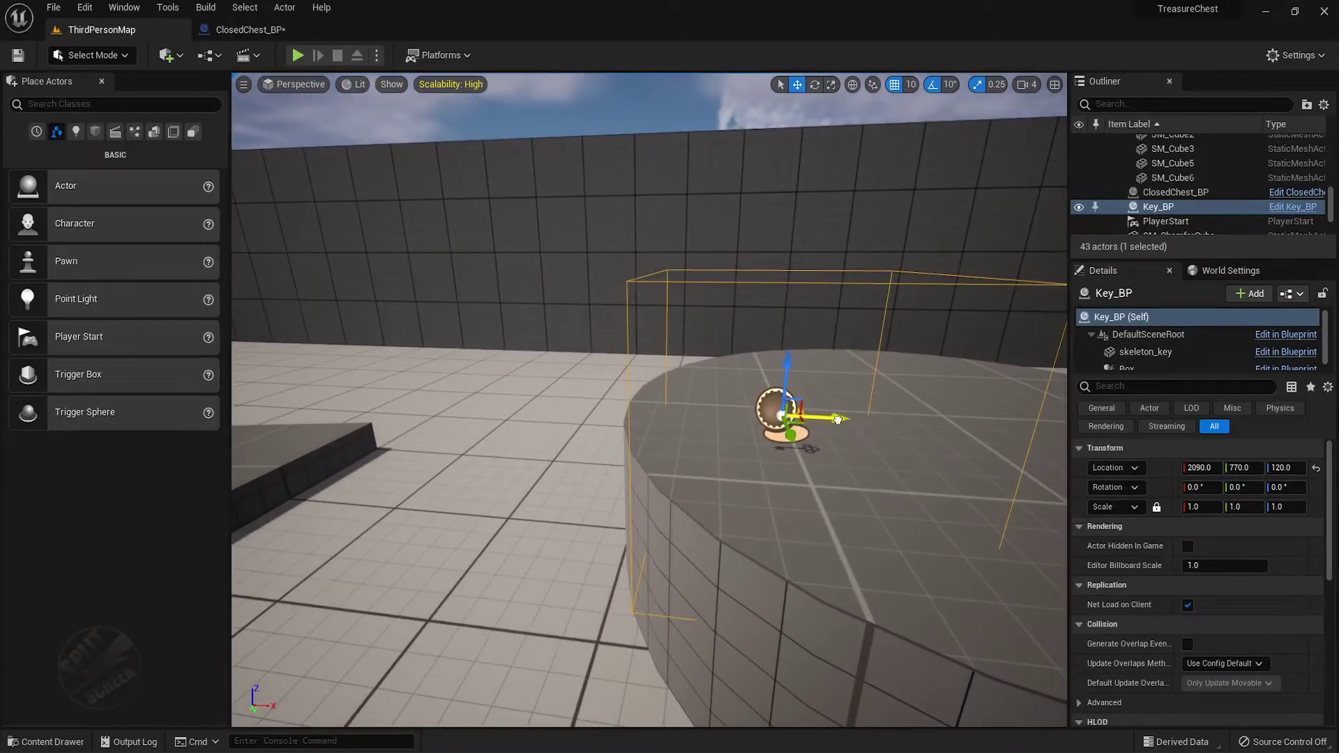
pyautogui.moveTo(830, 419); pyautogui.dragTo(731, 418)
pyautogui.moveTo(684, 373); pyautogui.dragTo(678, 407)
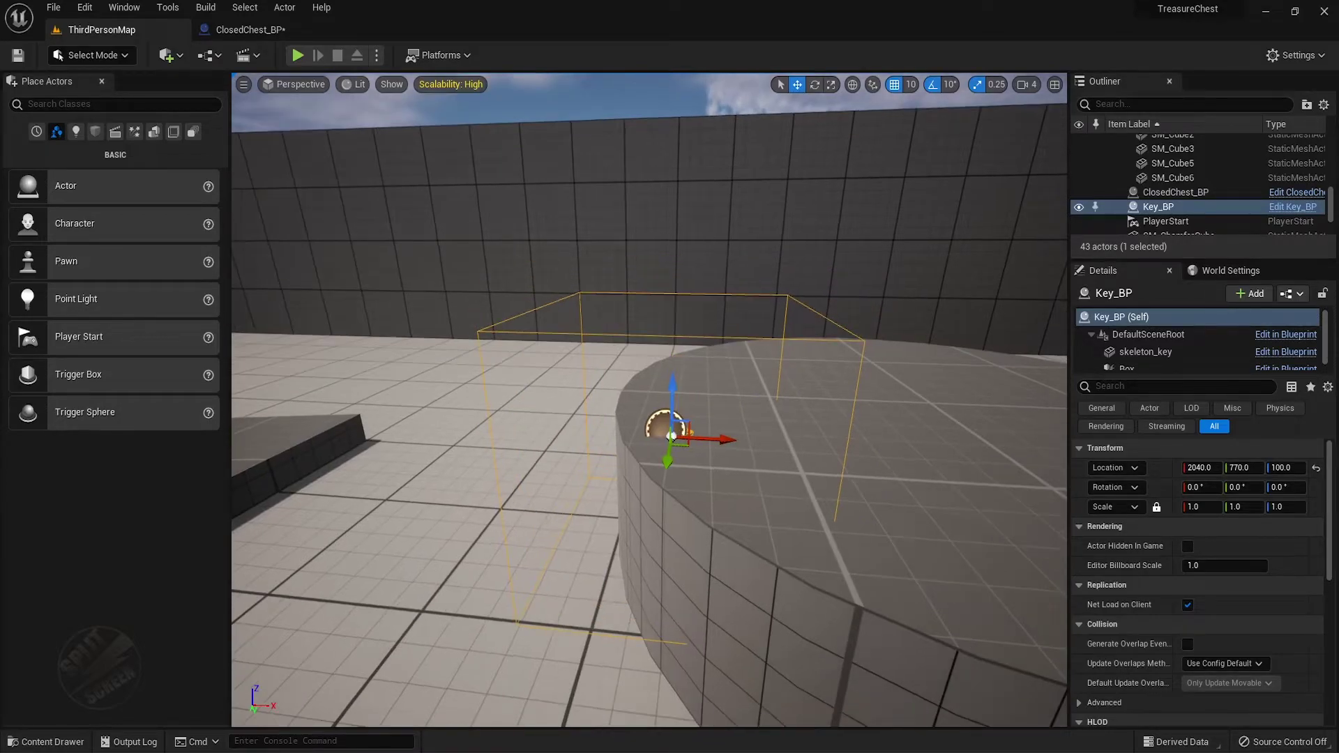
pyautogui.moveTo(687, 436); pyautogui.dragTo(688, 436, button='right')
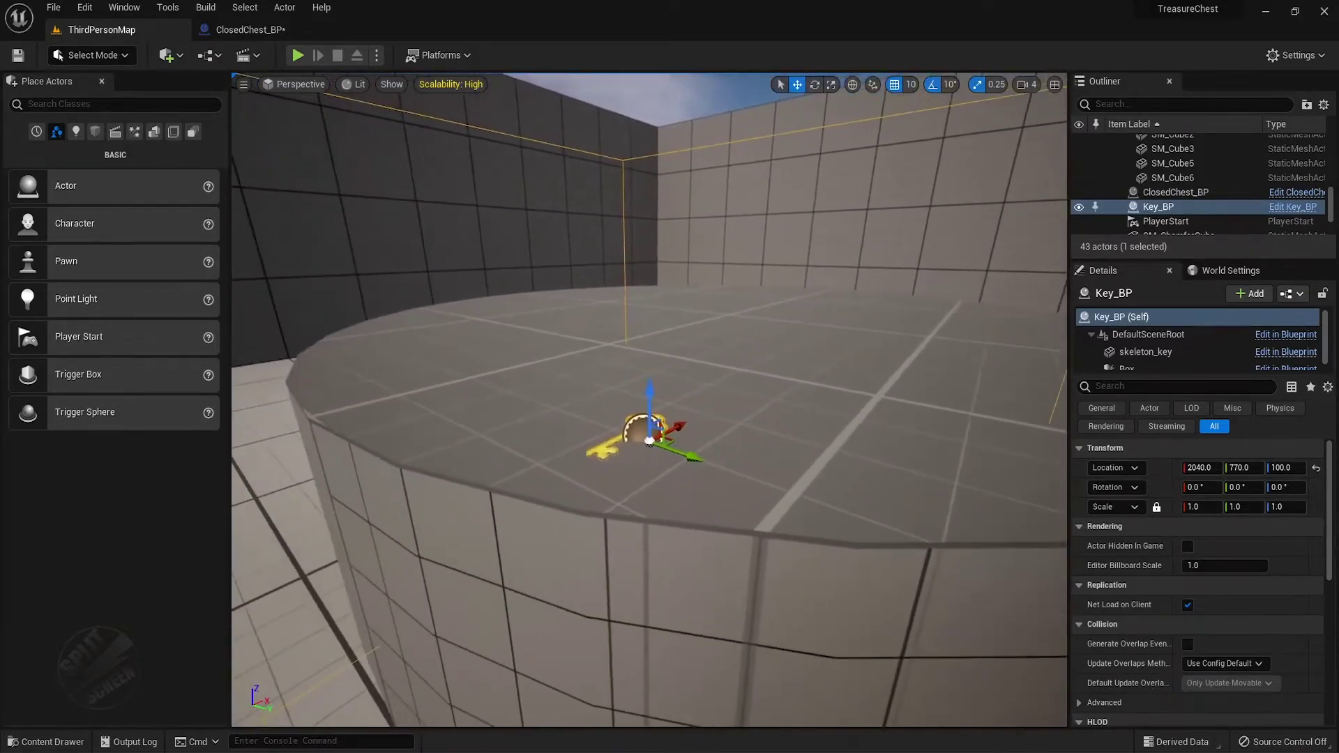
pyautogui.moveTo(677, 424); pyautogui.dragTo(659, 438)
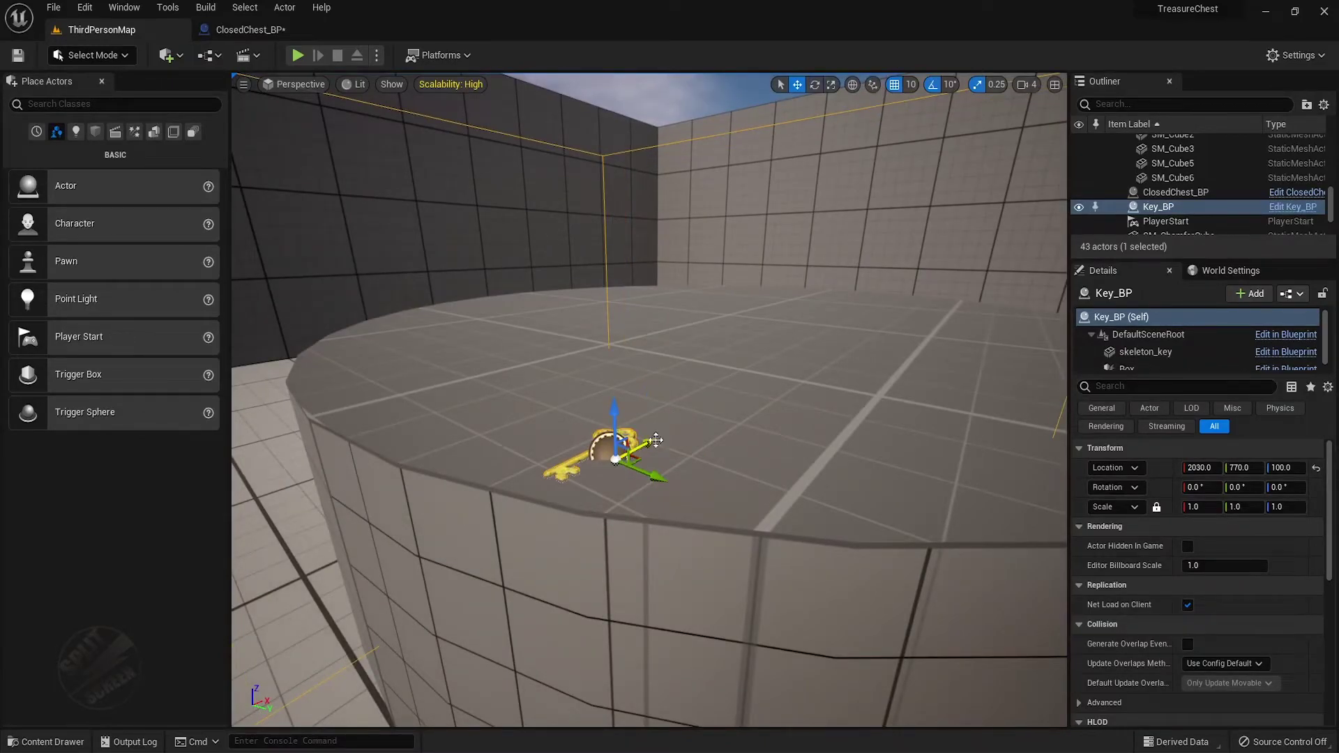
# Rotate the key 50° about its vertical Z axis.
pyautogui.press('e')
pyautogui.moveTo(638, 482)
pyautogui.mouseDown()
pyautogui.moveTo(696, 453)
pyautogui.moveTo(652, 504)
pyautogui.mouseUp()
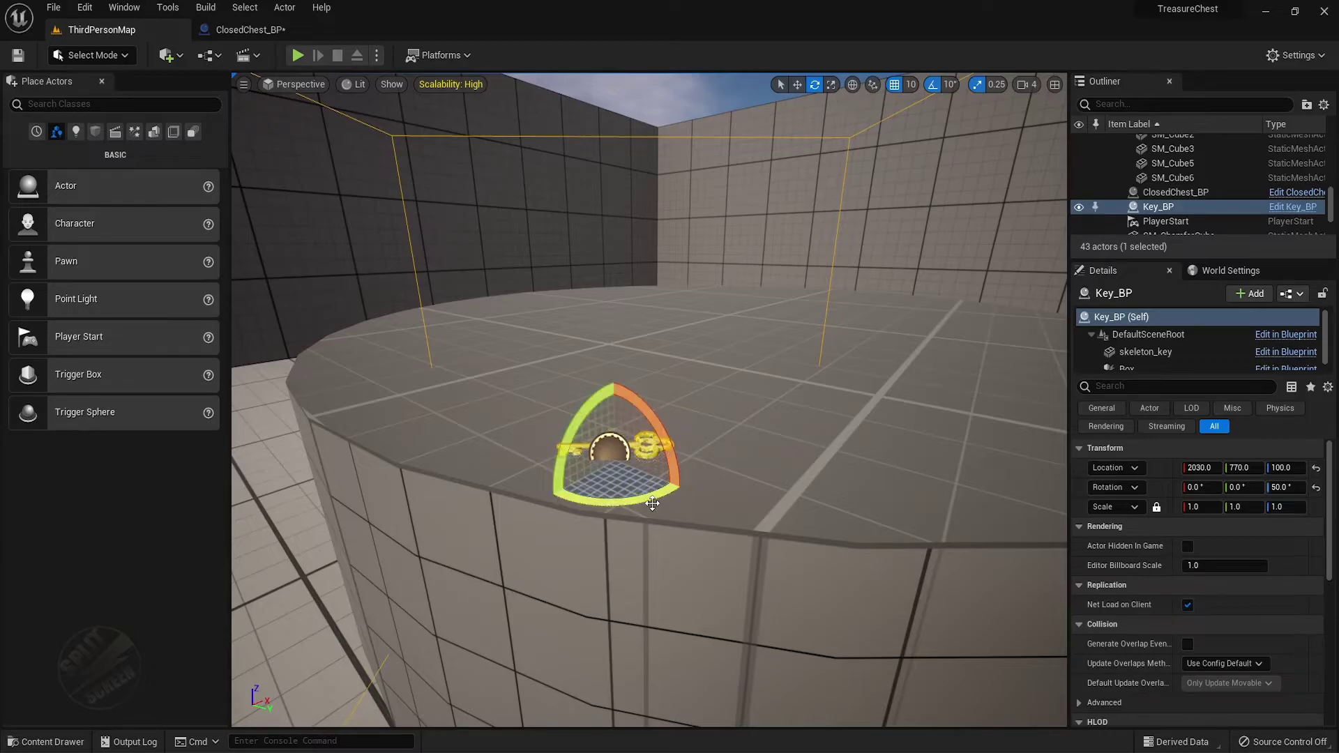
pyautogui.press('w')
pyautogui.press('f')
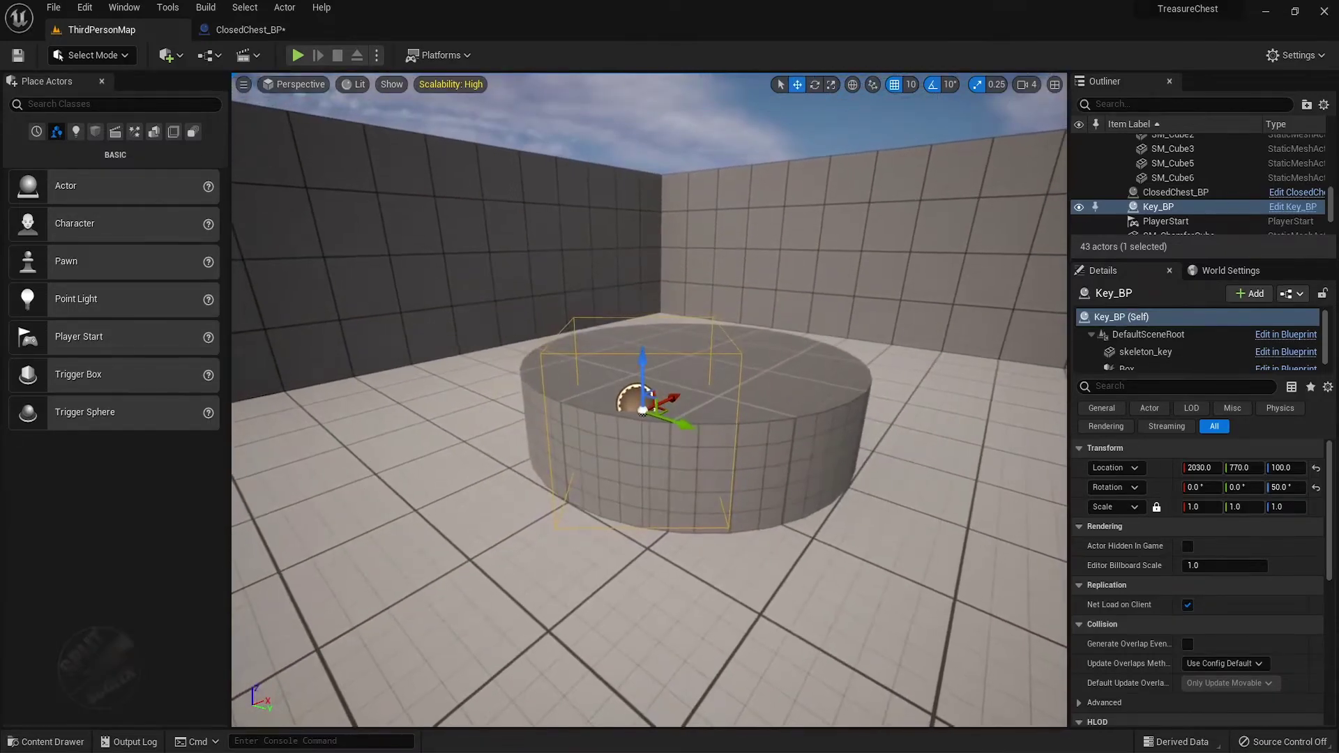
# Fine-tune the key along X and lower it onto the platform at 2020, 770, 100.
pyautogui.moveTo(679, 397)
pyautogui.mouseDown()
pyautogui.moveTo(671, 407)
pyautogui.moveTo(637, 367)
pyautogui.mouseUp()
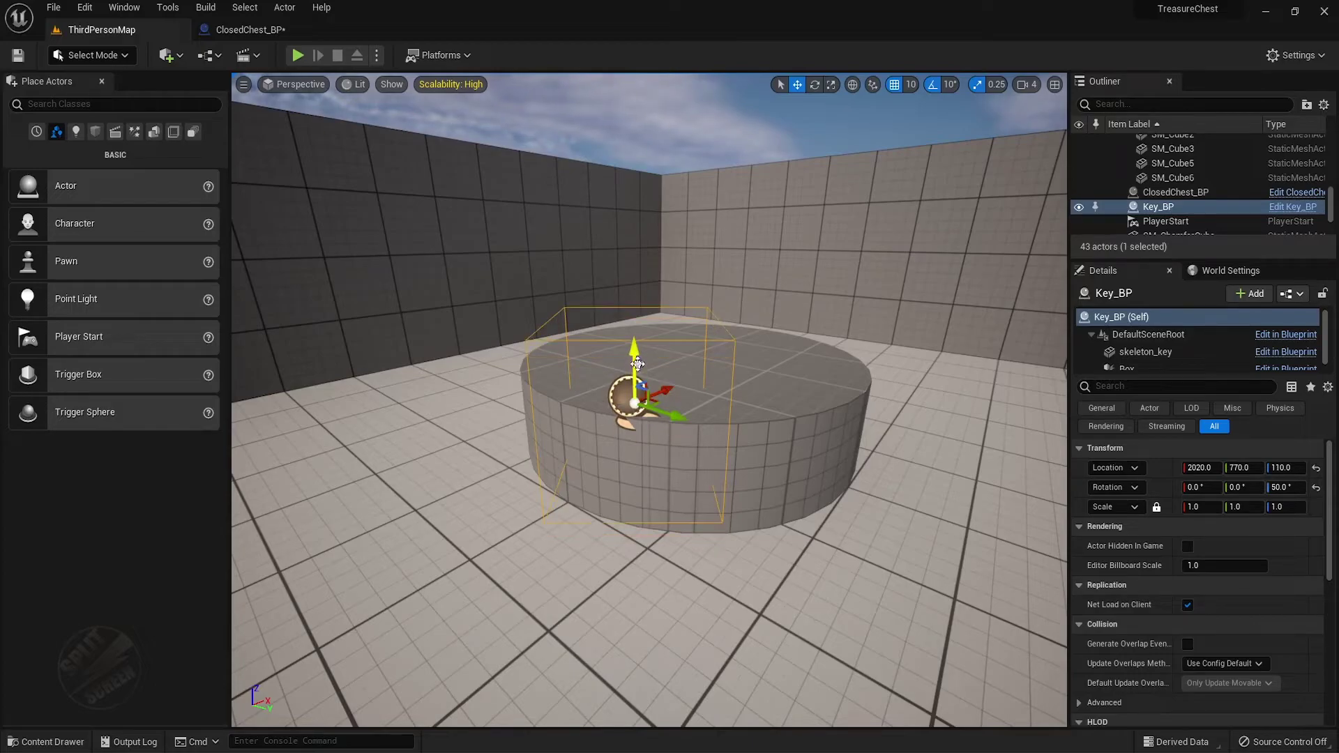
pyautogui.click(767, 530)
pyautogui.click(772, 569)
pyautogui.moveTo(772, 569); pyautogui.dragTo(753, 544)
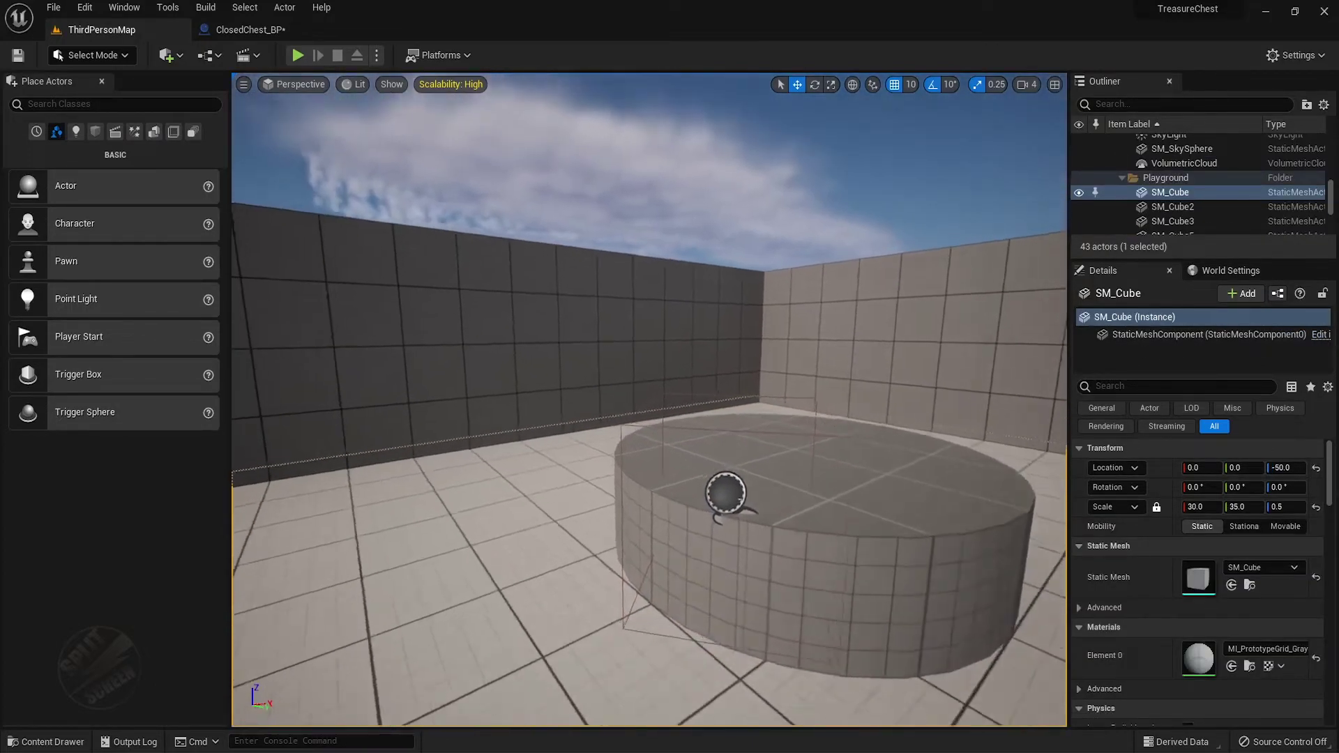
pyautogui.moveTo(603, 489); pyautogui.dragTo(603, 489)
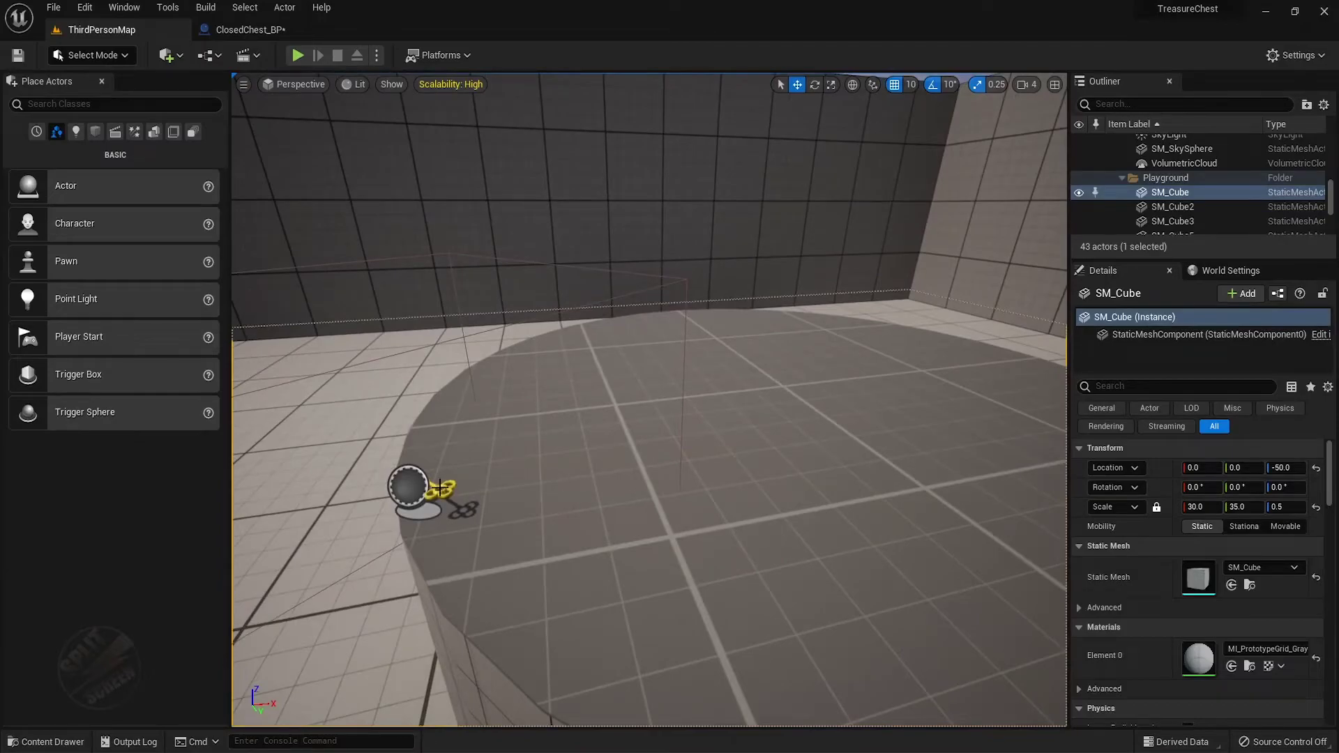
pyautogui.click(439, 488)
pyautogui.moveTo(403, 454); pyautogui.dragTo(404, 480)
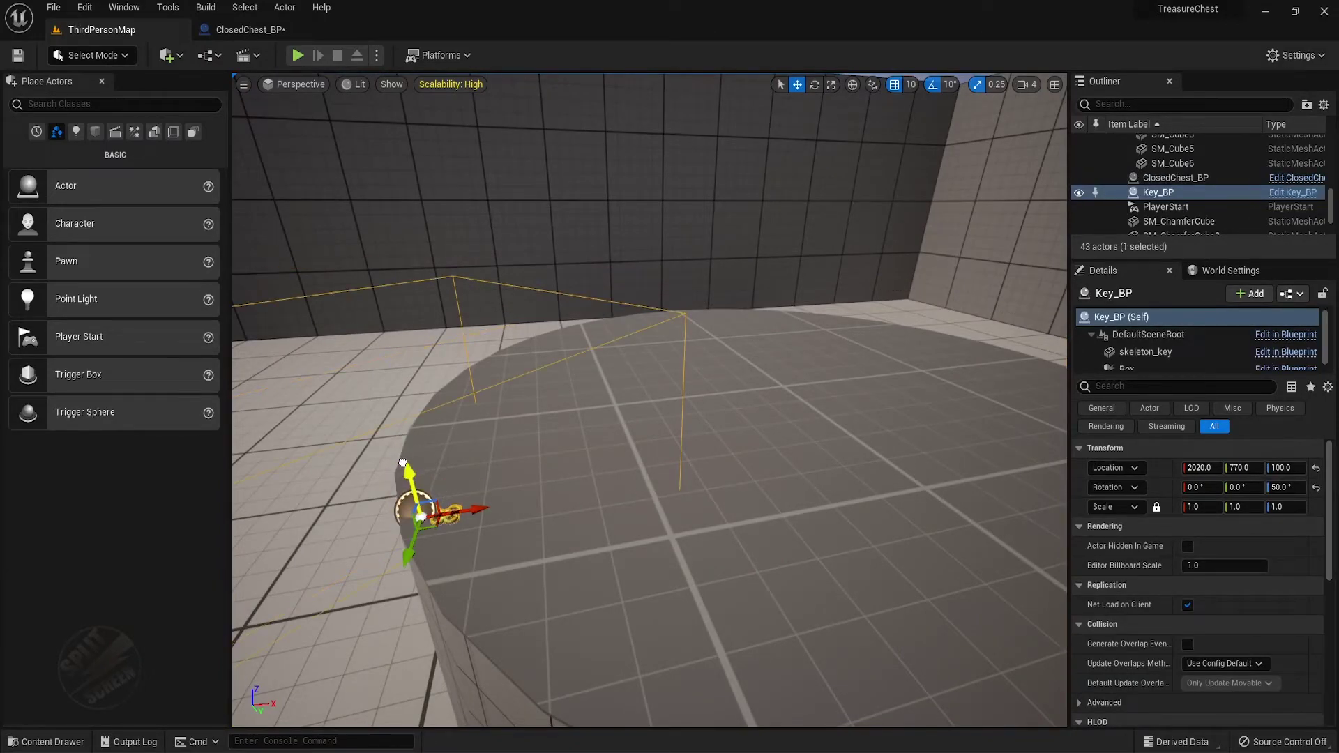
# Play-test the level, passing the closed chest to collect the key from the platform.
pyautogui.click(298, 56)
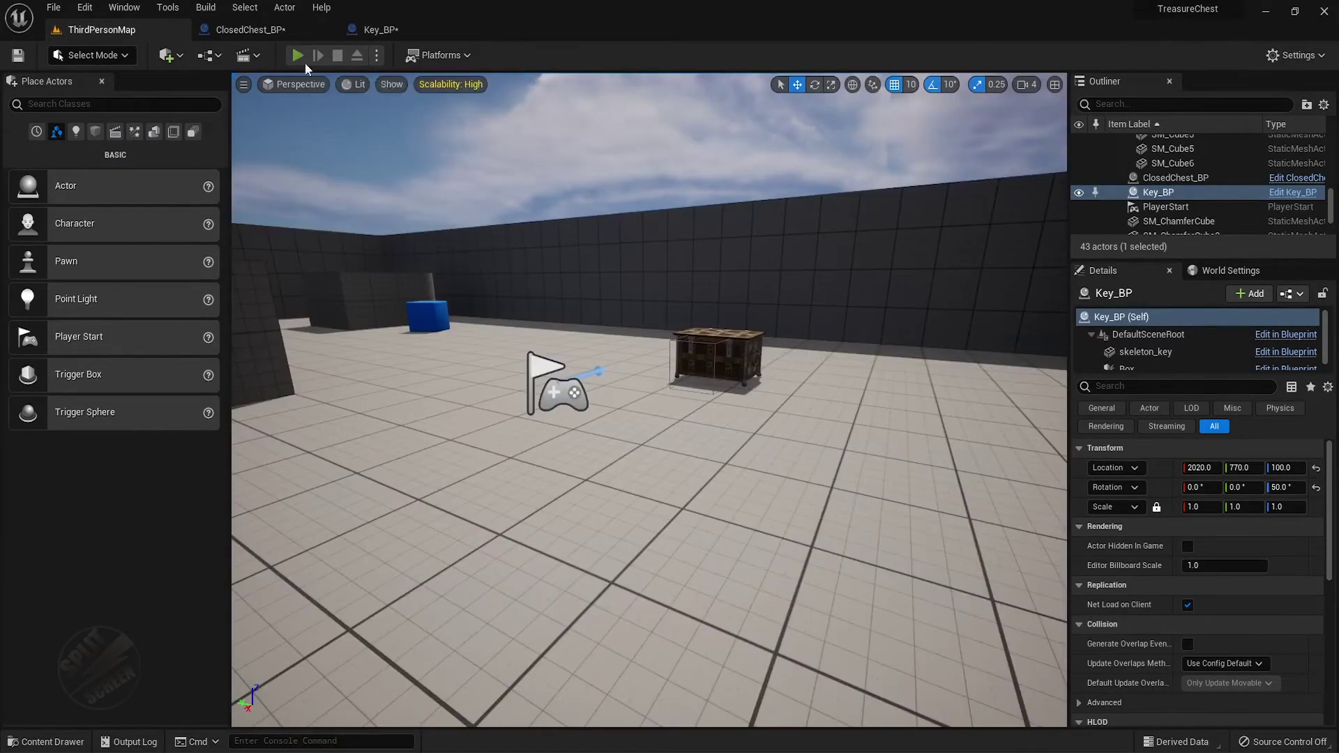
pyautogui.press('w')
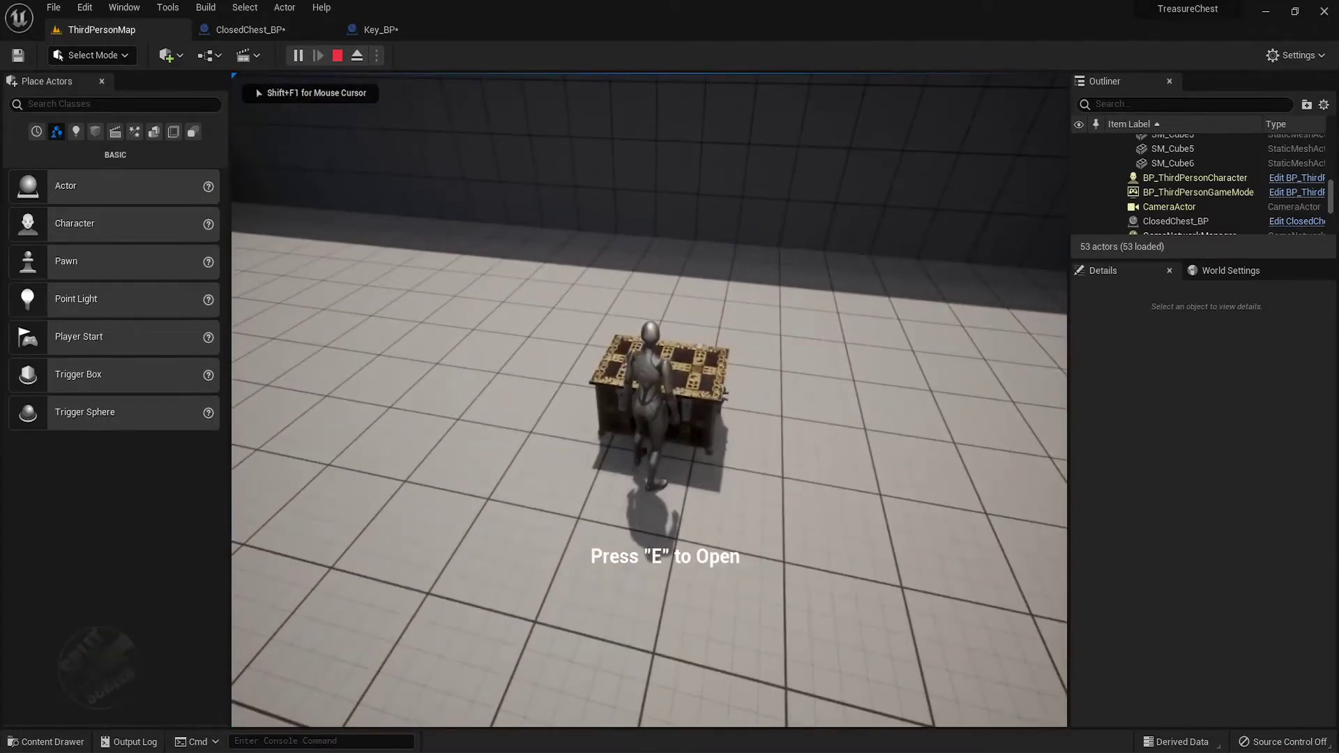
pyautogui.press('w')
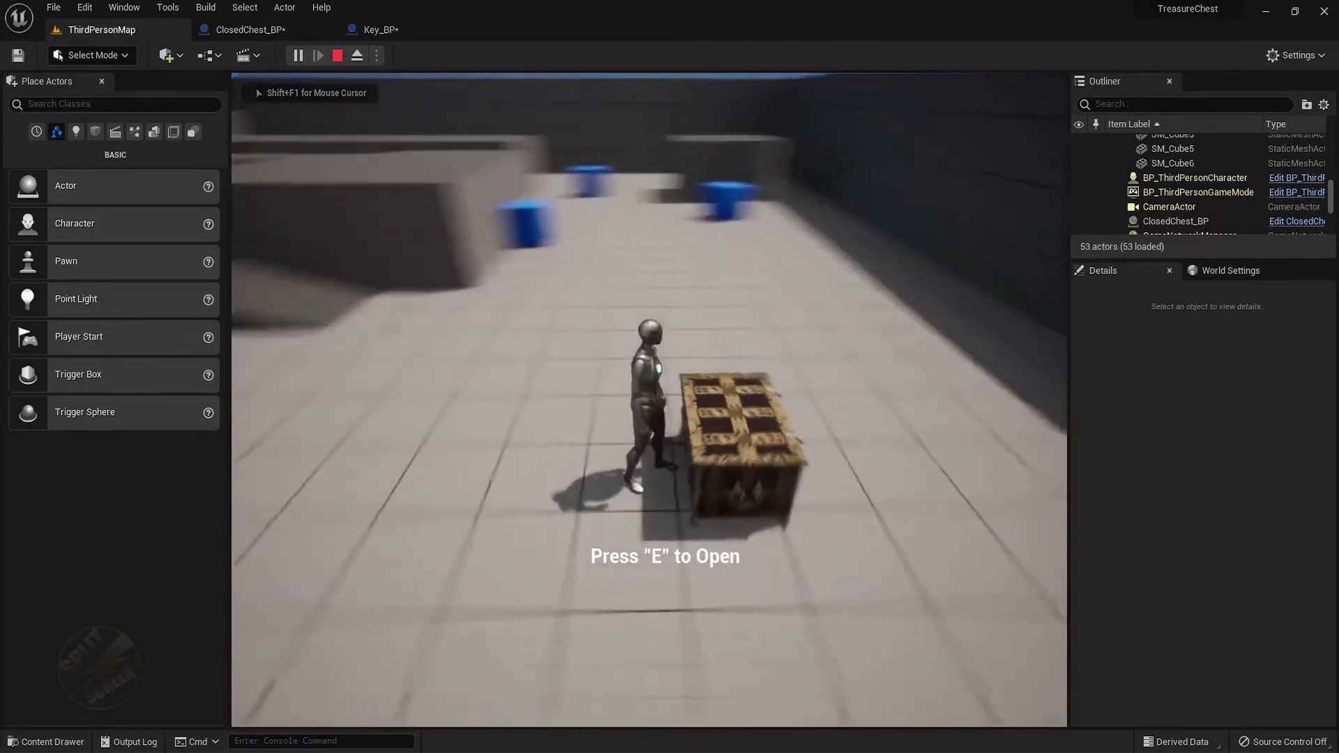
pyautogui.press('w')
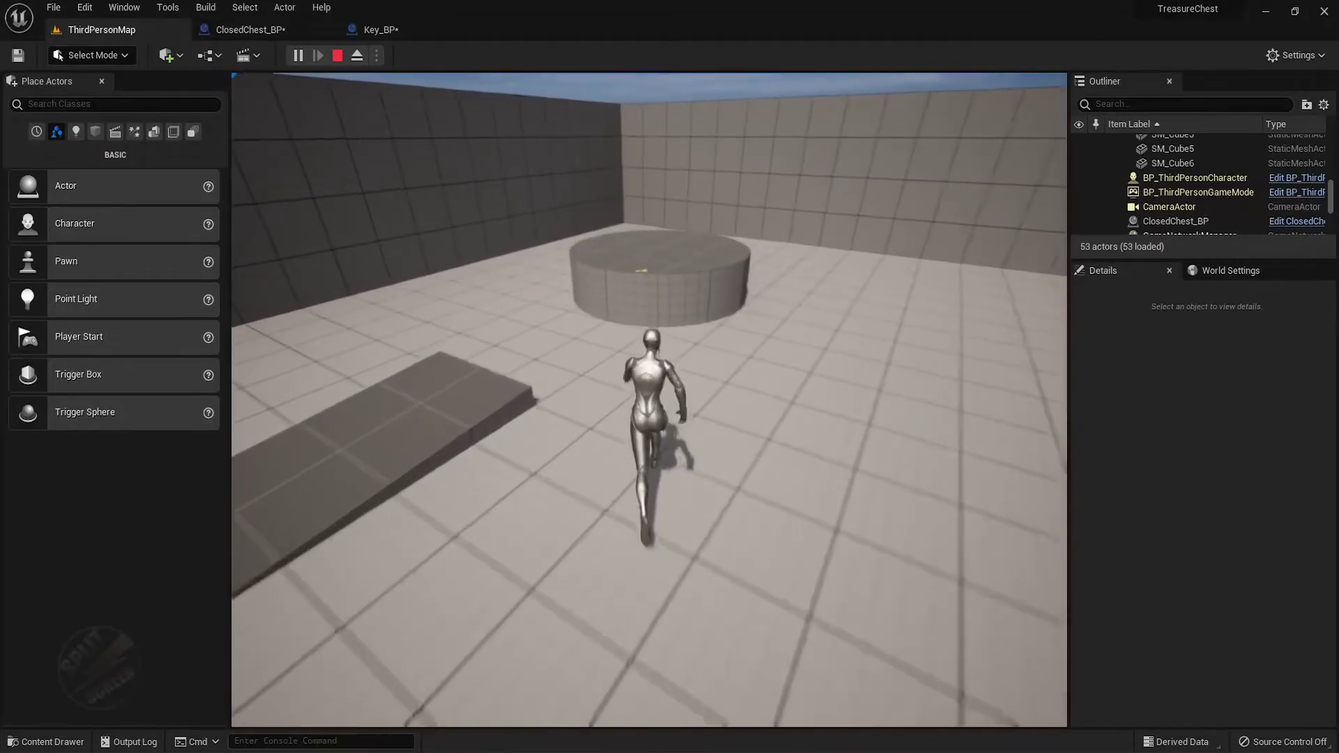
pyautogui.press('w')
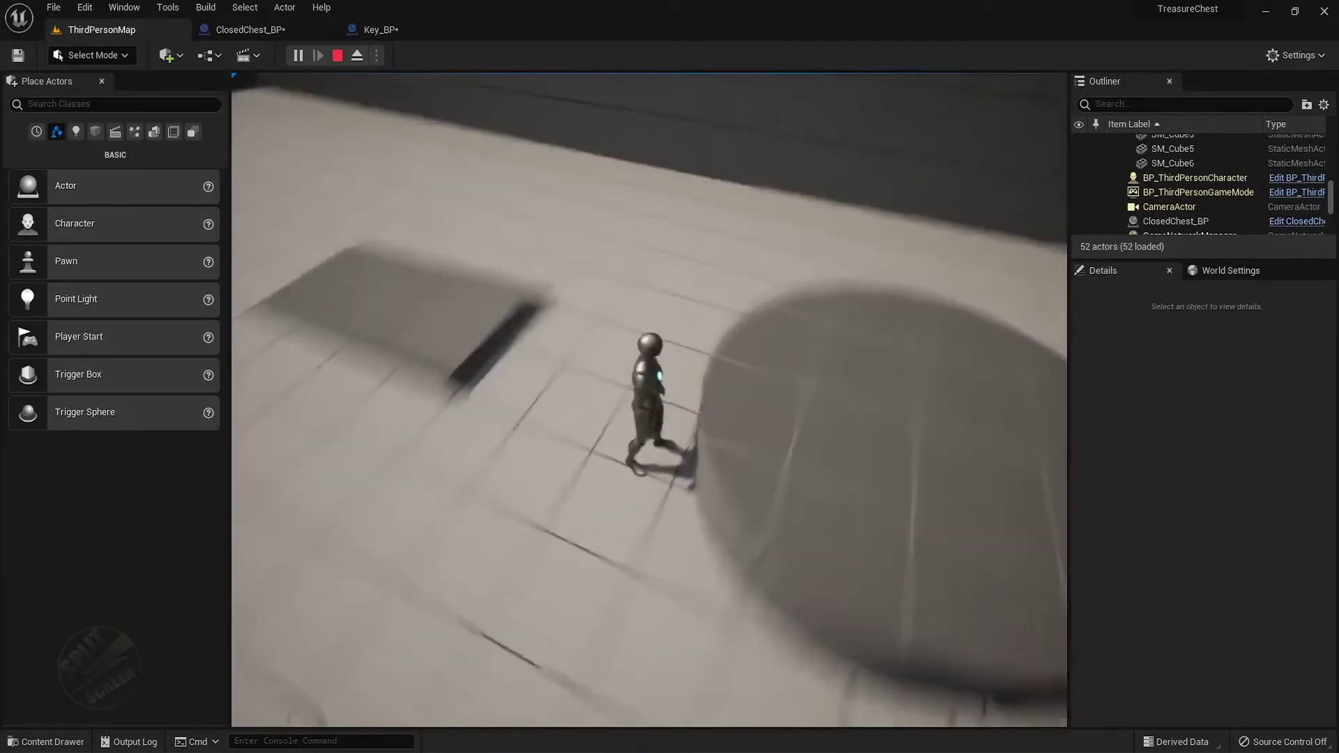
pyautogui.press('w')
pyautogui.press('w')
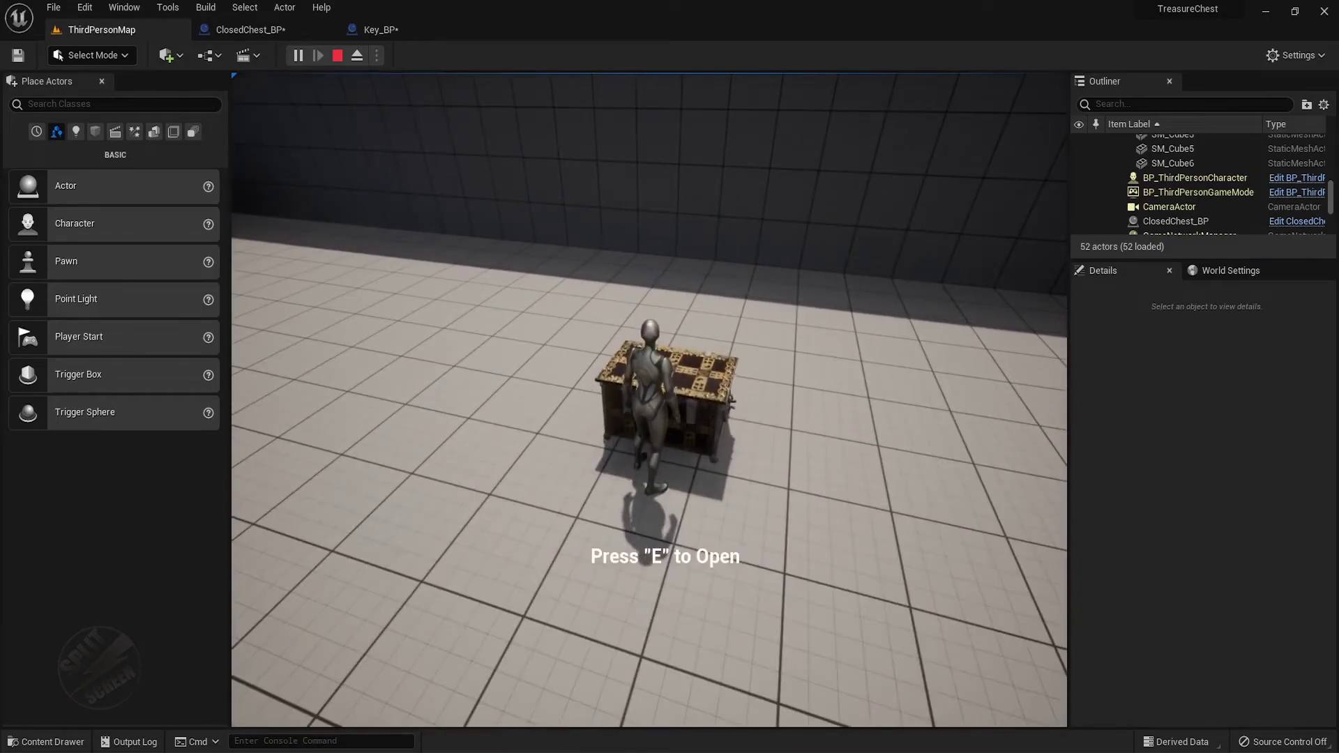
# With the key collected, open, close, and reopen the chest lid.
pyautogui.press('e')
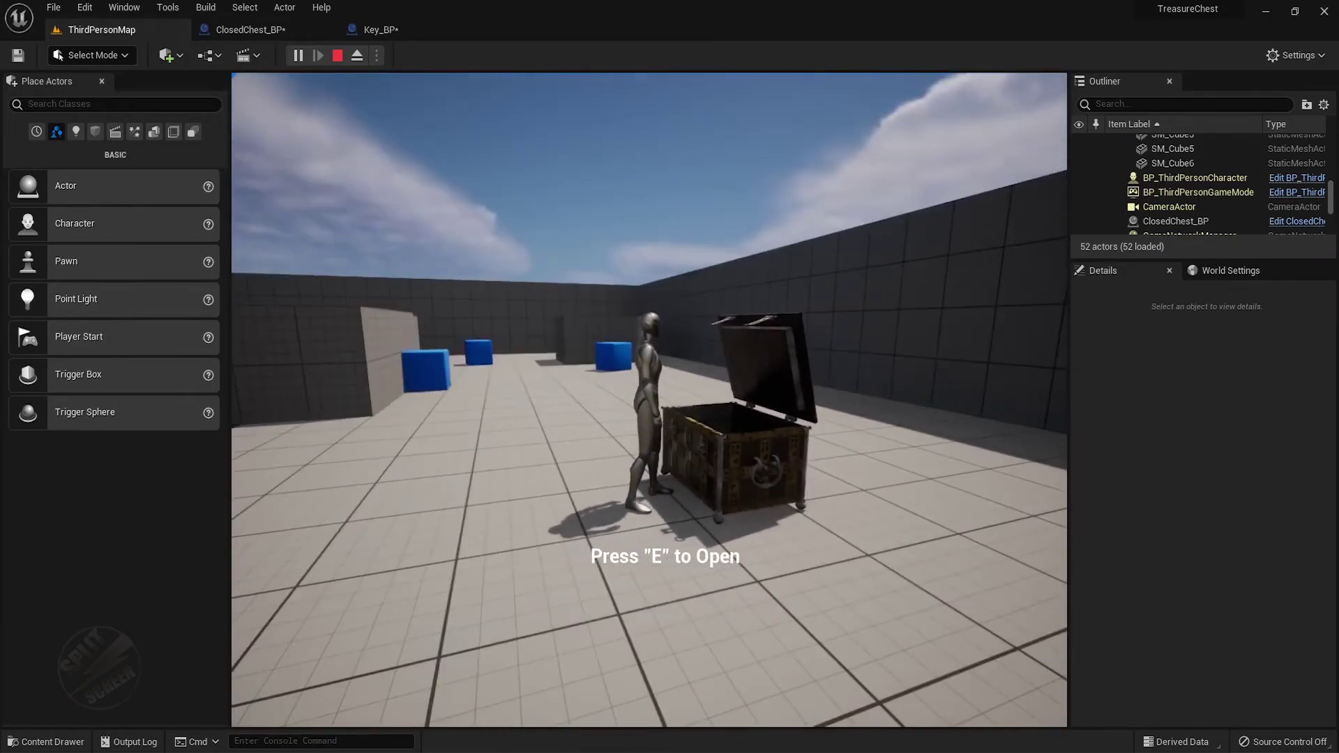
pyautogui.press('e')
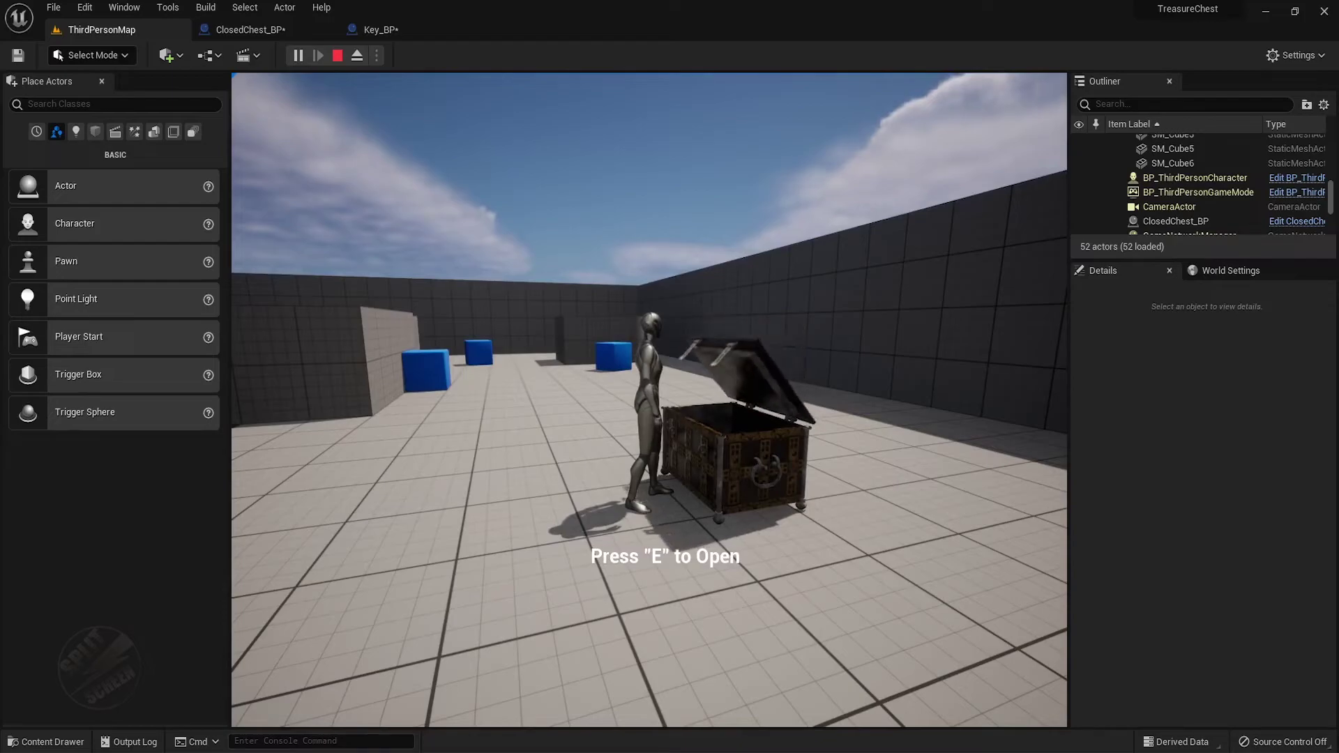
pyautogui.press('s')
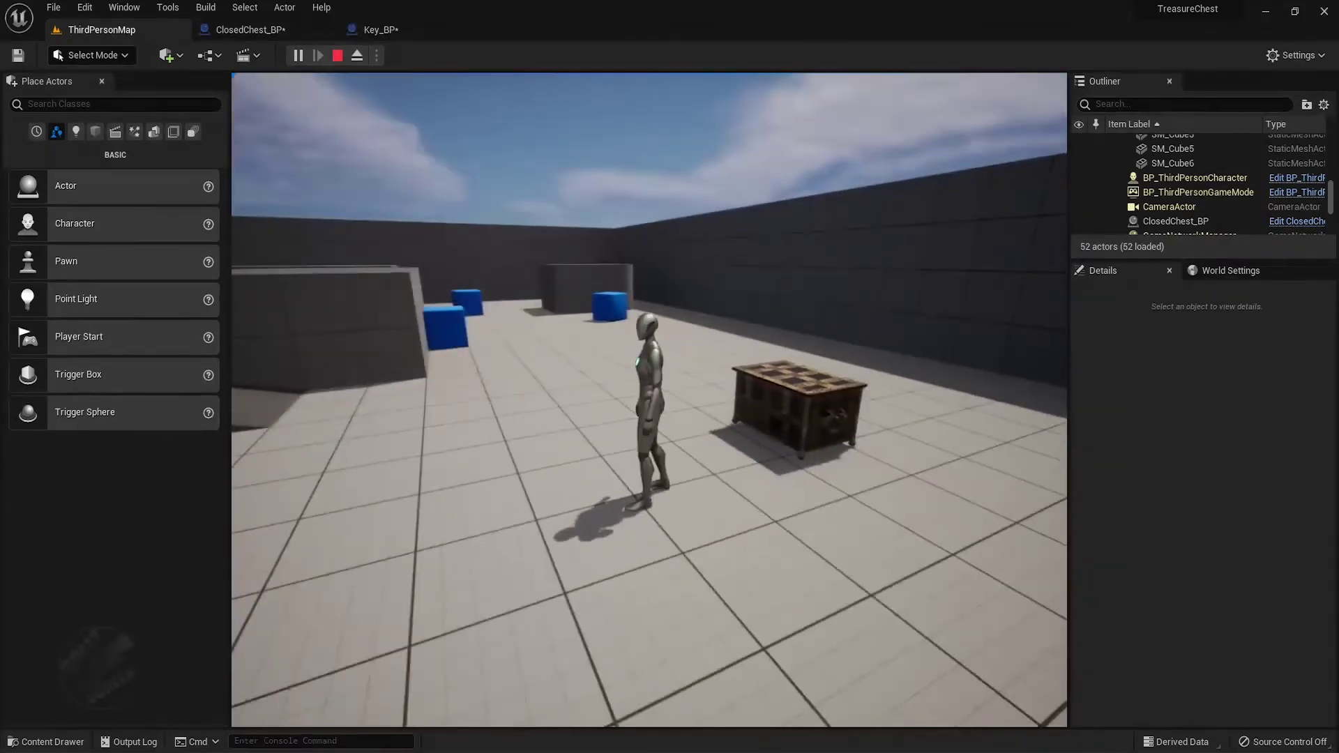
pyautogui.press('w')
pyautogui.press('e')
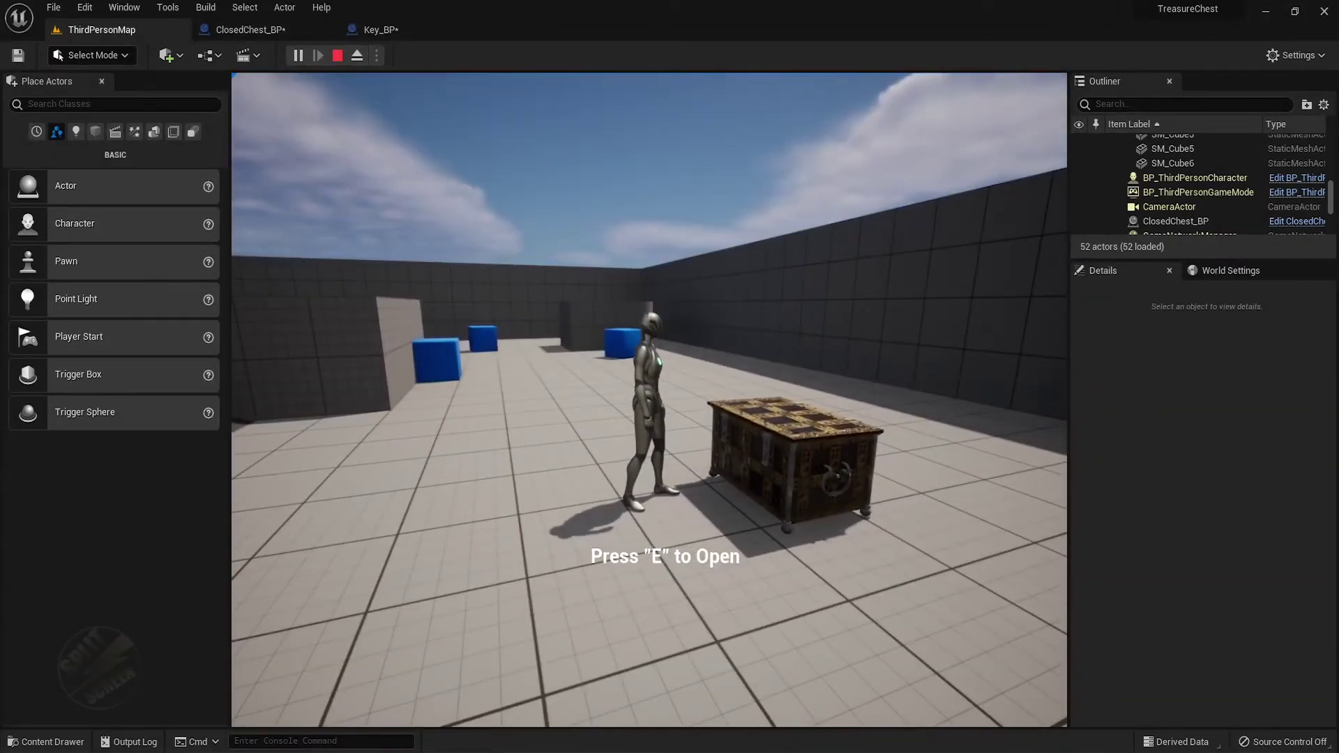